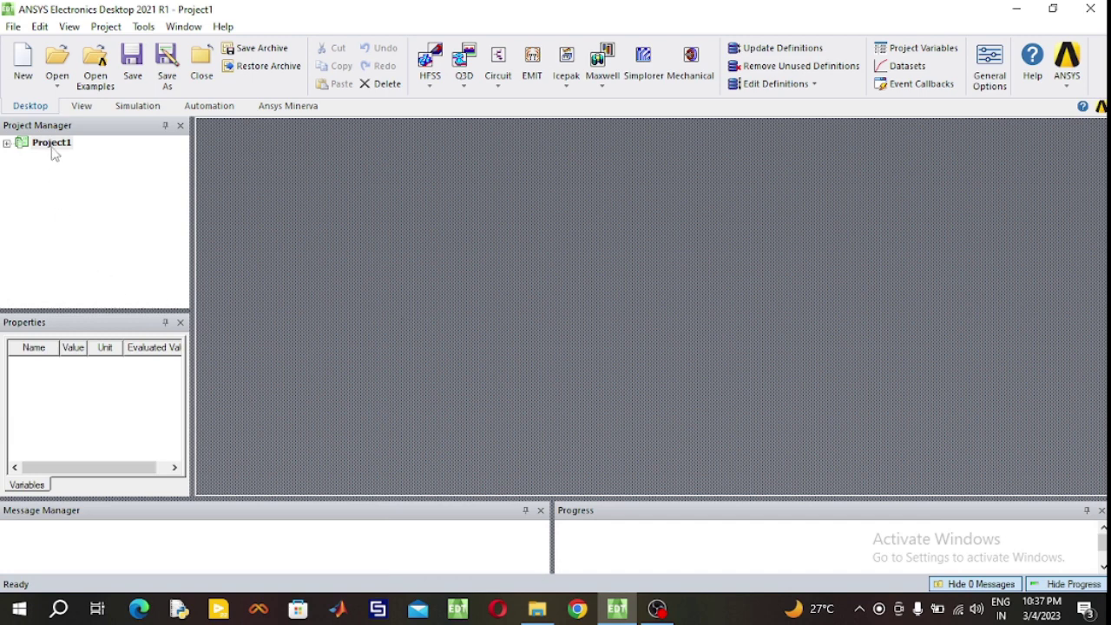
Start saving the project under a new name, choosing the personal folder beside EMTL on the Desktop as the destination.
right_click(54, 147)
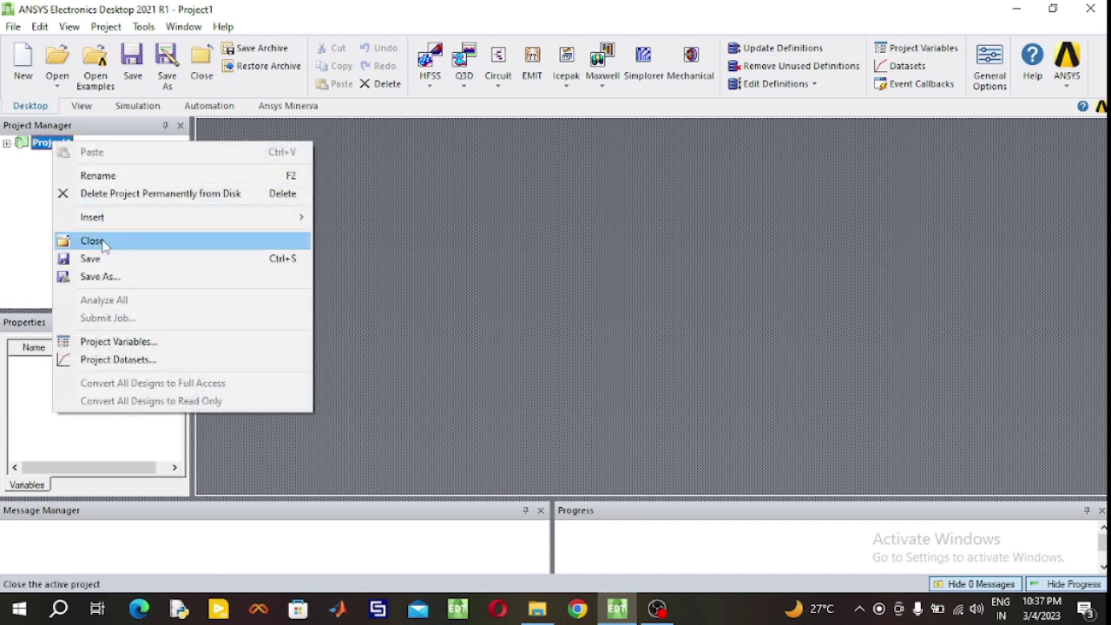
left_click(100, 276)
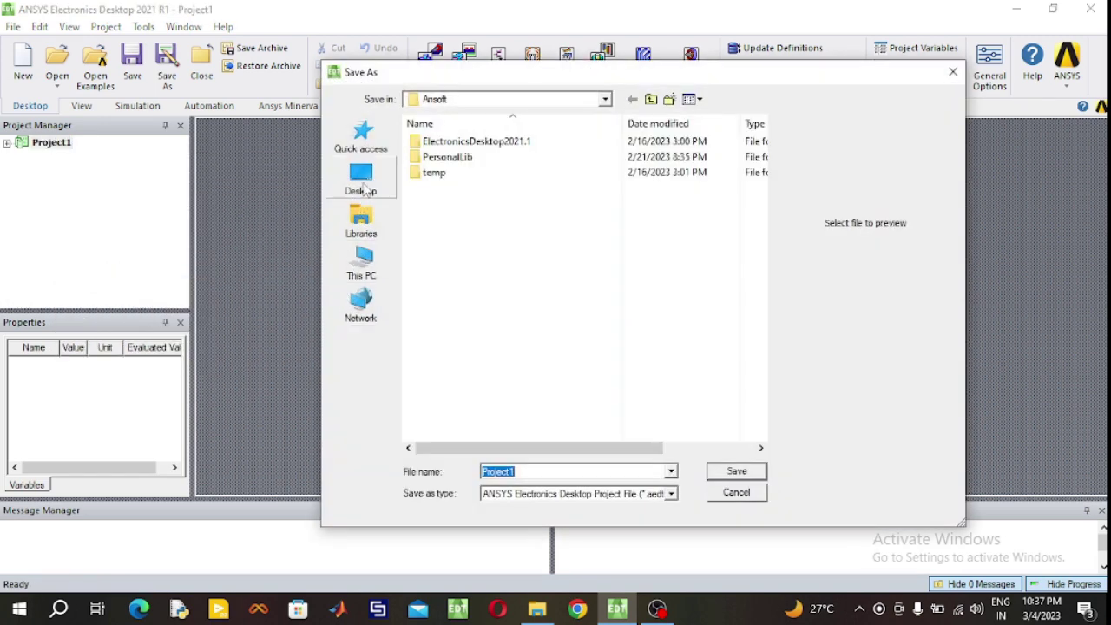
left_click(363, 183)
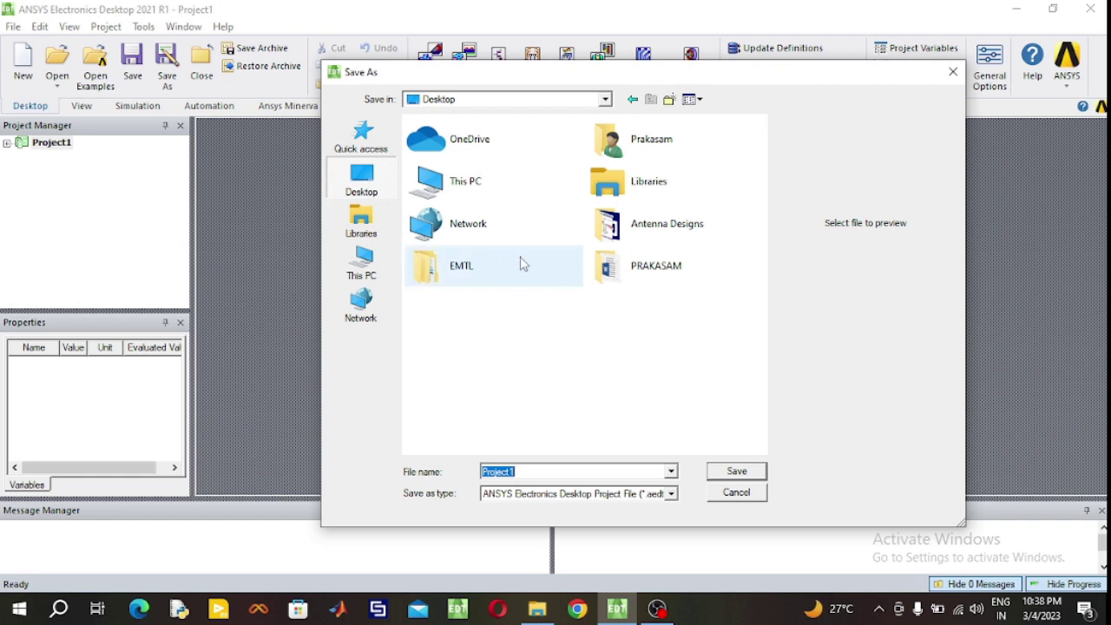
left_click(650, 276)
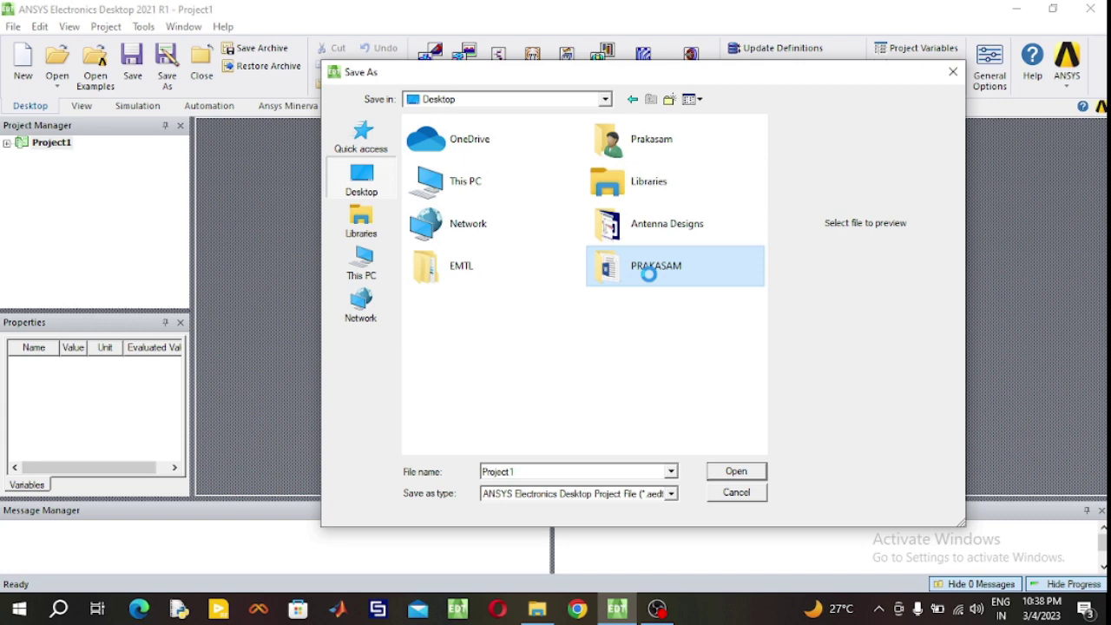
right_click(648, 273)
left_click(694, 209)
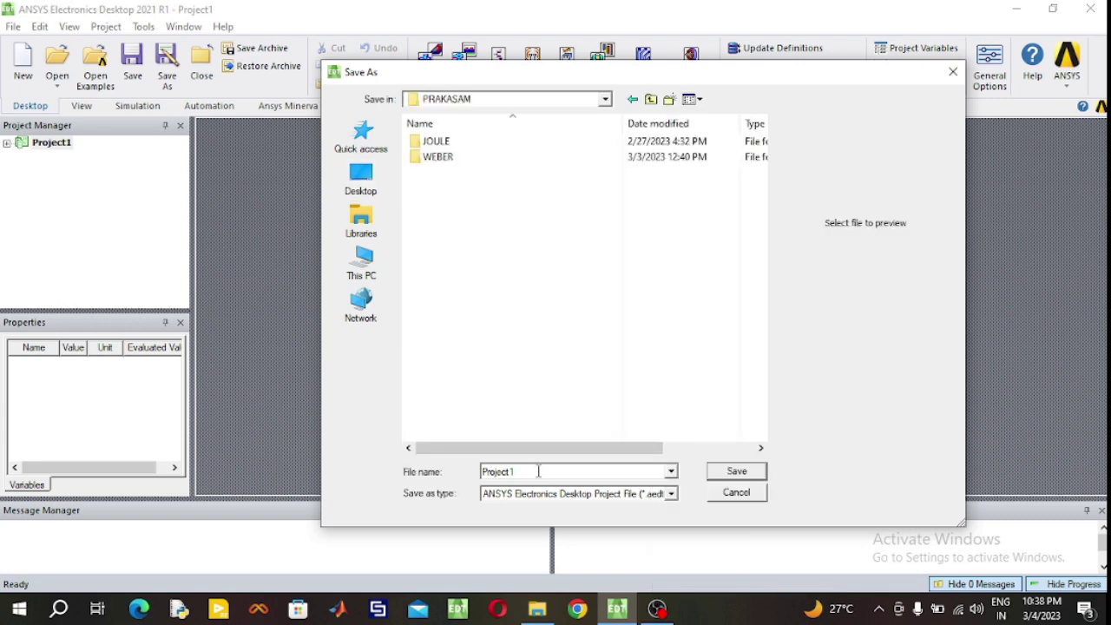
Name the project file QWD_2.4GHz and save it.
right_click(536, 474)
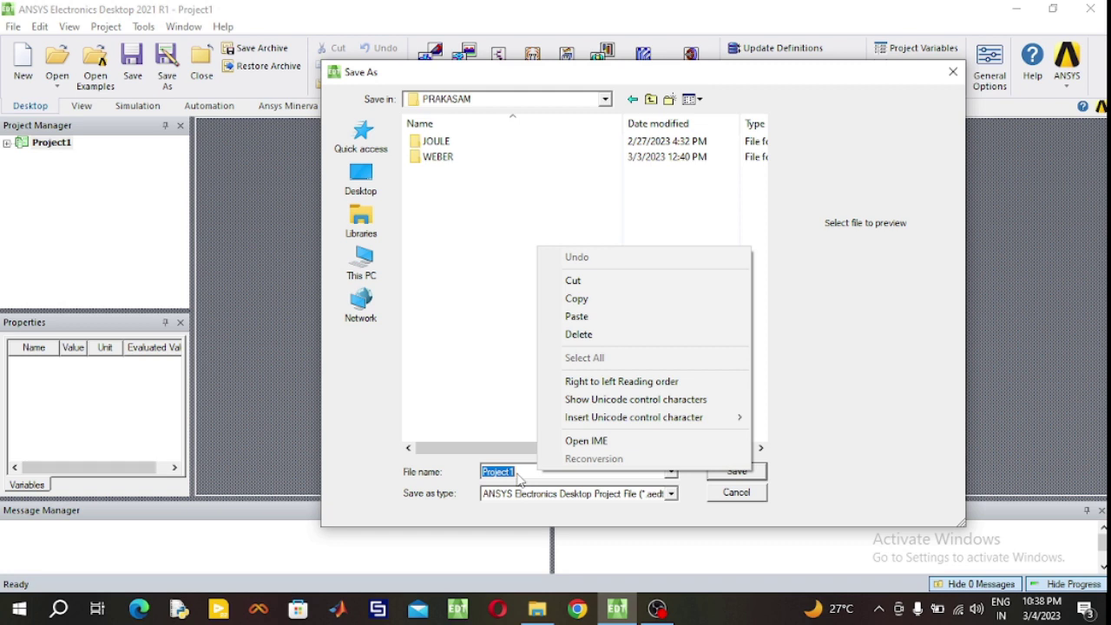
left_click(518, 479)
left_click(518, 476)
left_click_drag(518, 475, 486, 476)
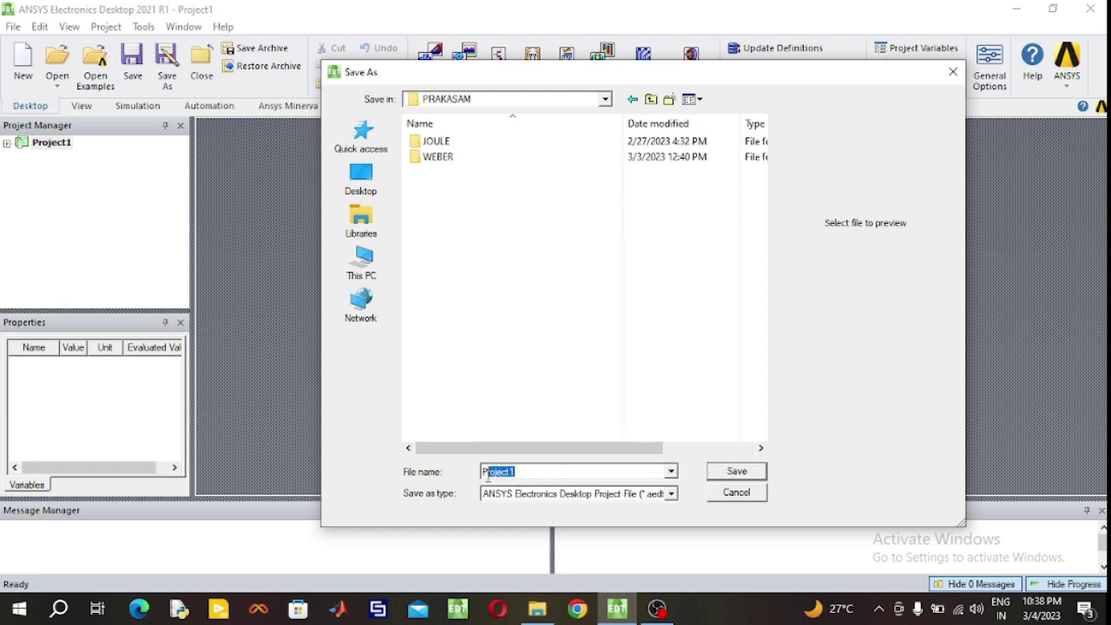
type("H")
type("WD")
type("_2.4GH")
type("z")
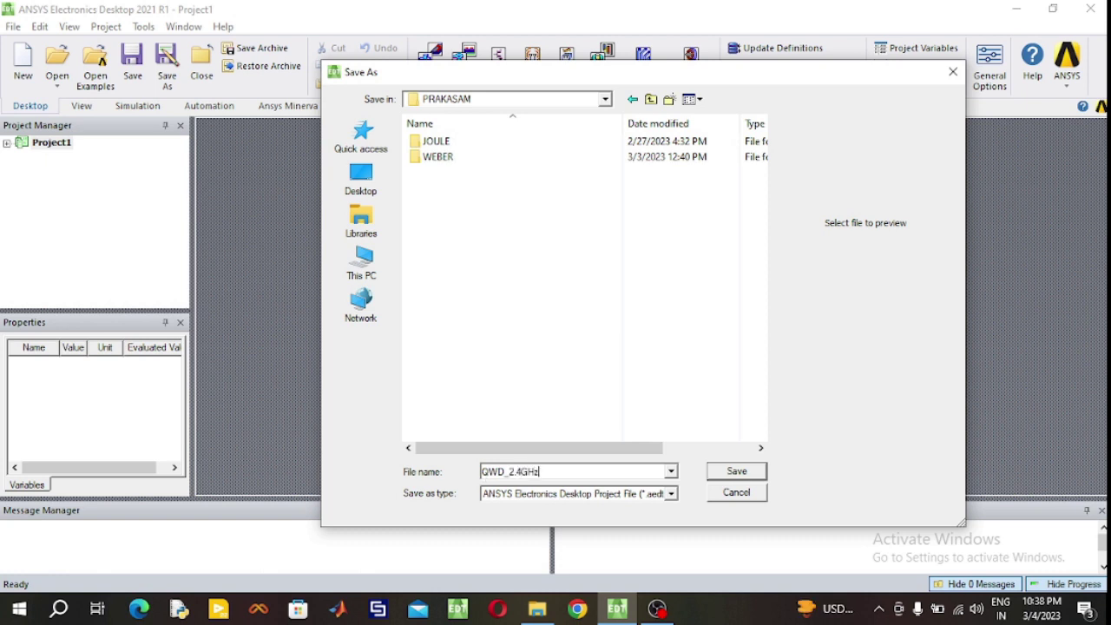
left_click(734, 471)
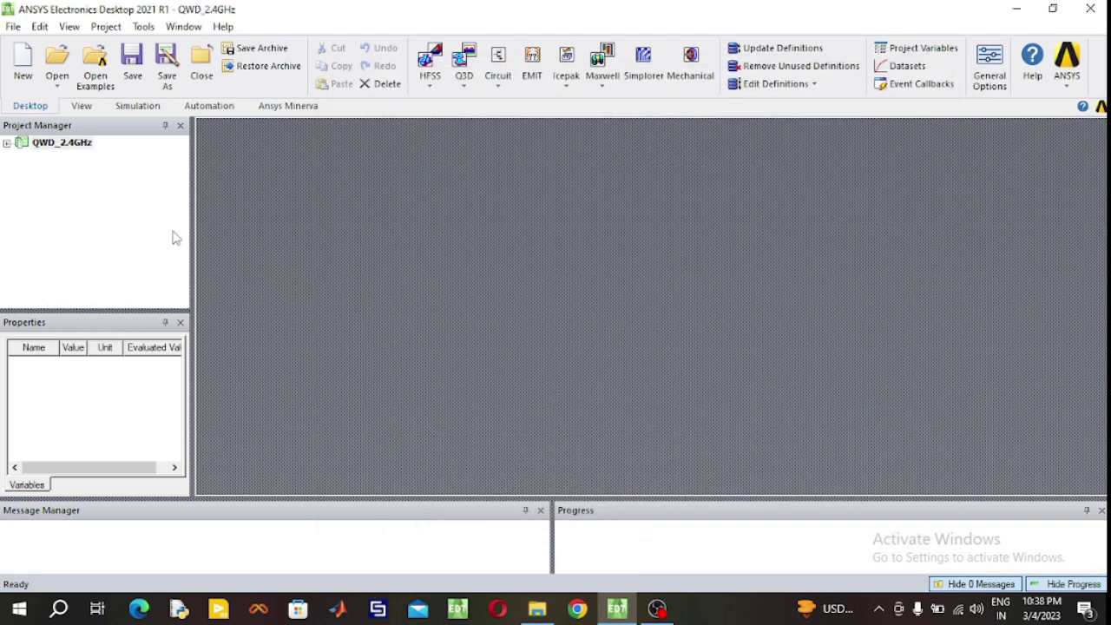
Insert an HFSS design and draw a cylinder along Z, about 0.28 mm in radius and 1.2 mm high, beside the origin.
left_click(106, 26)
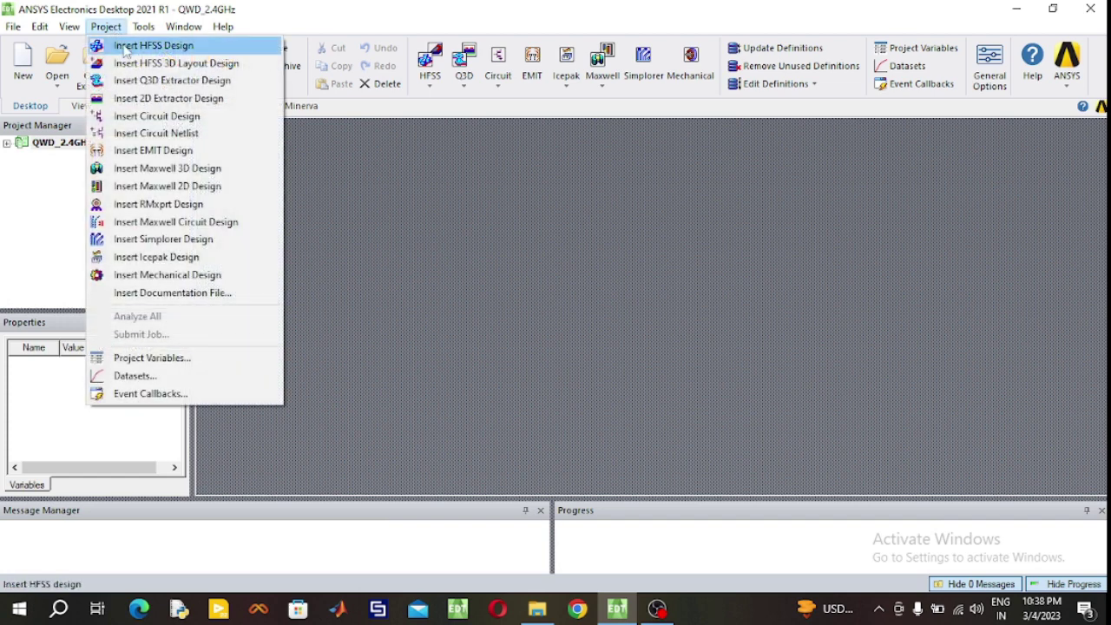
left_click(130, 52)
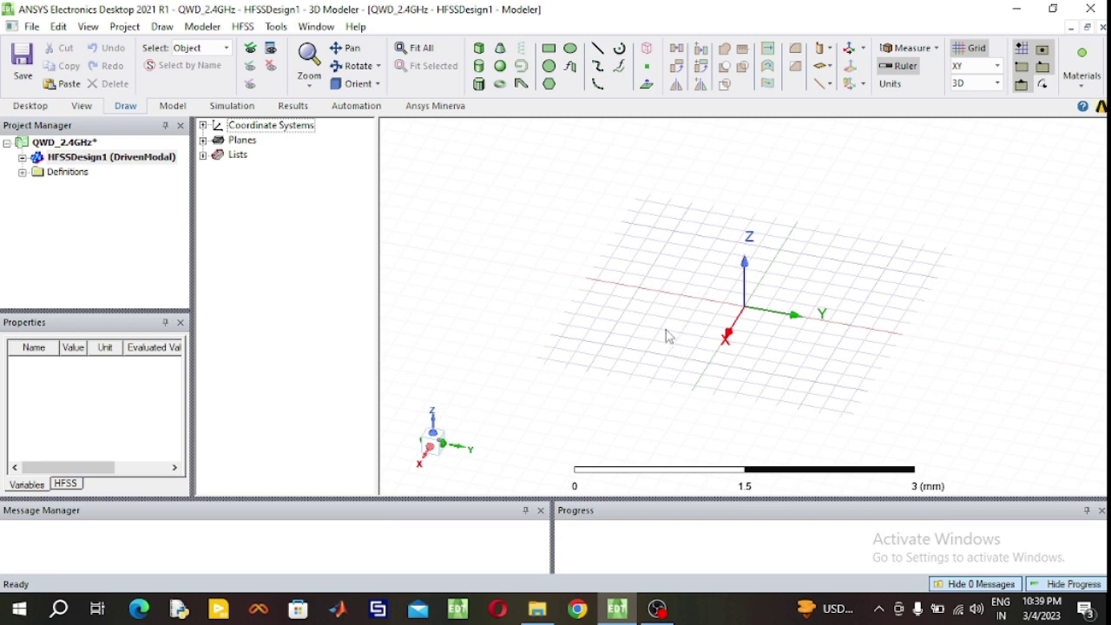
left_click(480, 69)
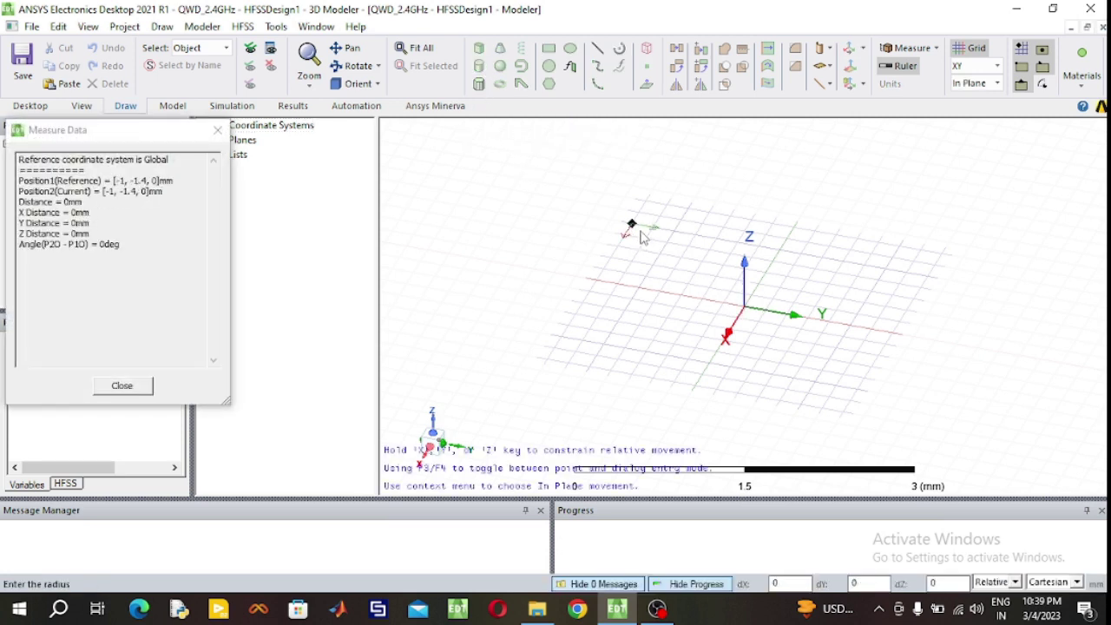
left_click(631, 224)
left_click(645, 236)
left_click(666, 332)
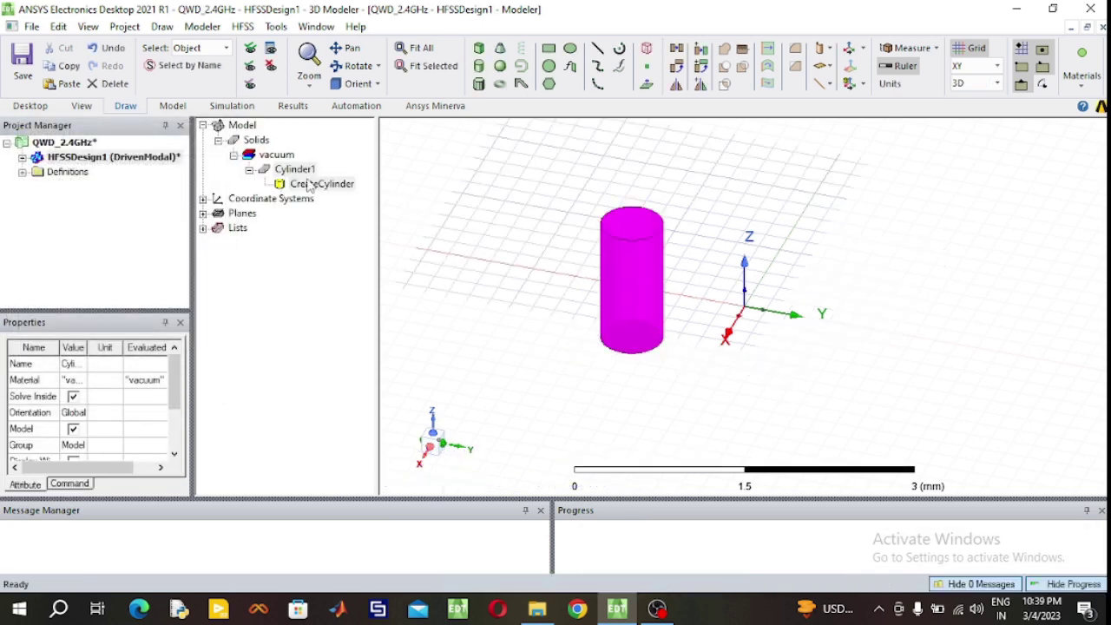
Rename the cylinder as Dipole and choose pec from the material library as its material.
double_click(295, 169)
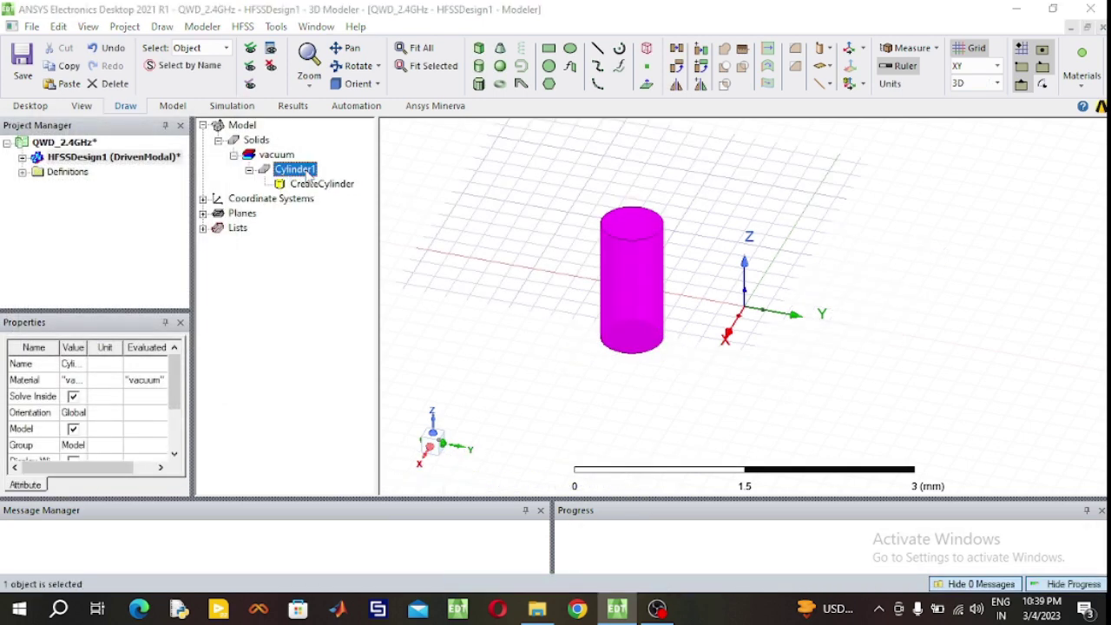
left_click(416, 217)
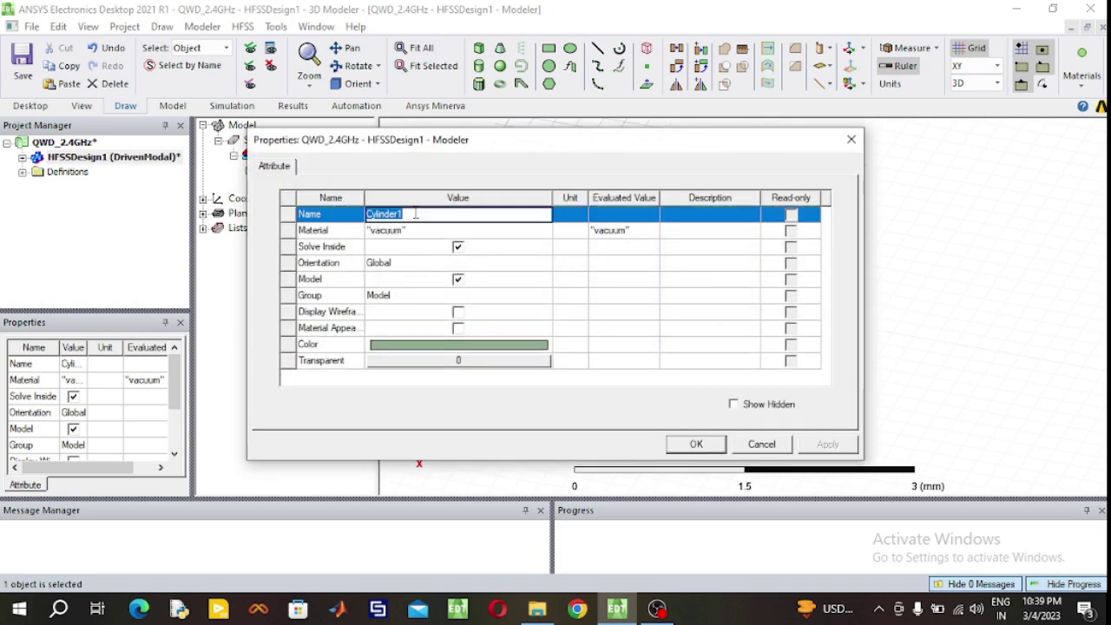
type("Dipole")
left_click(426, 231)
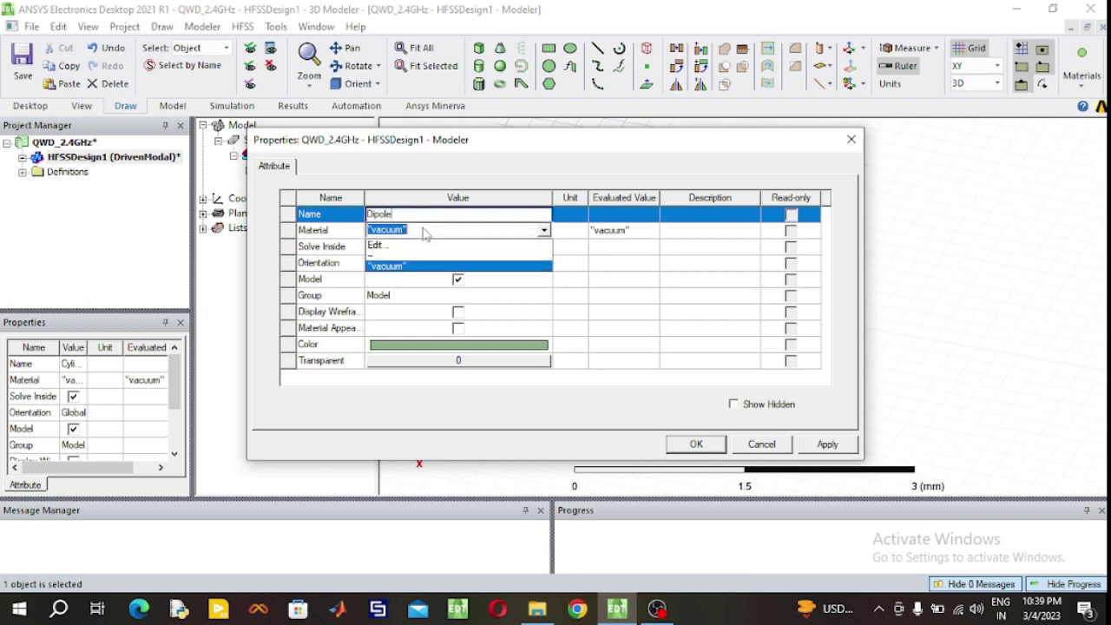
left_click(404, 244)
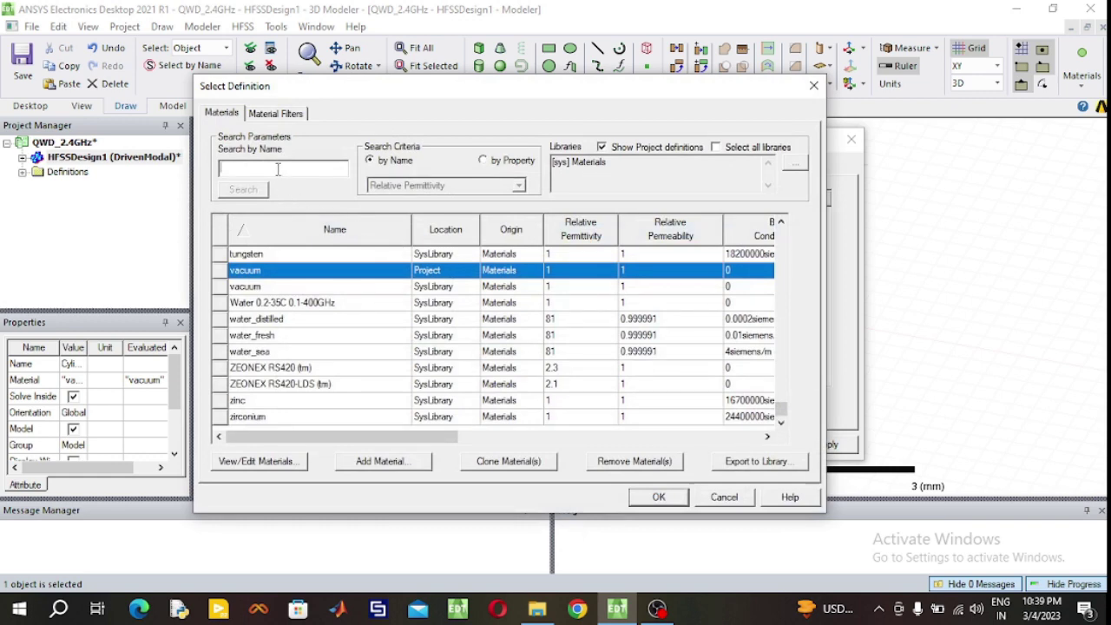
left_click(278, 169)
type("pec")
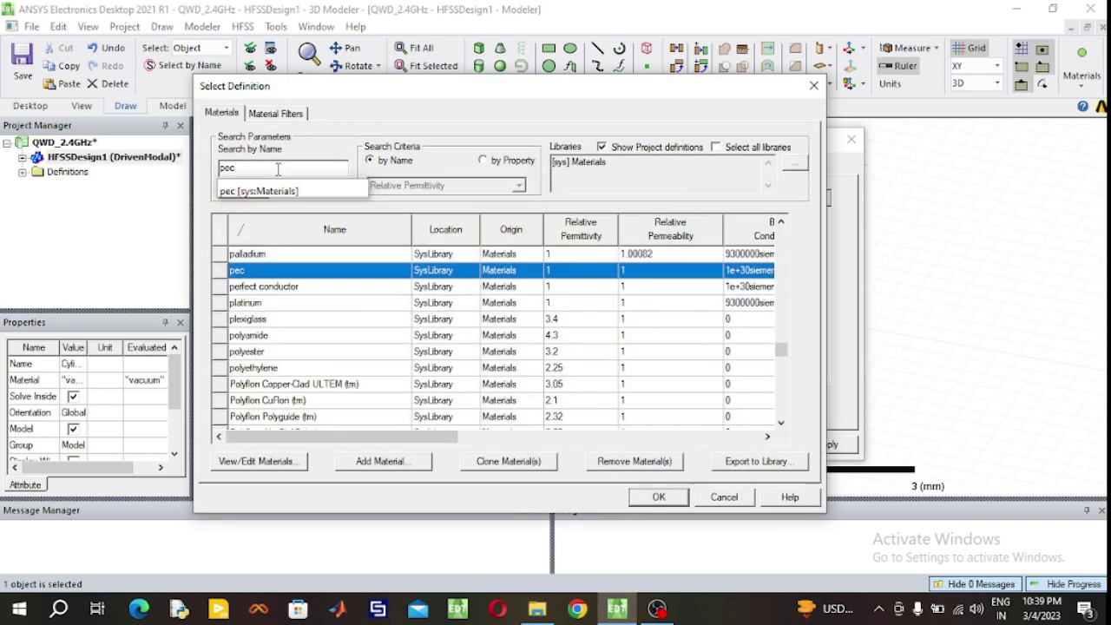
left_click(668, 499)
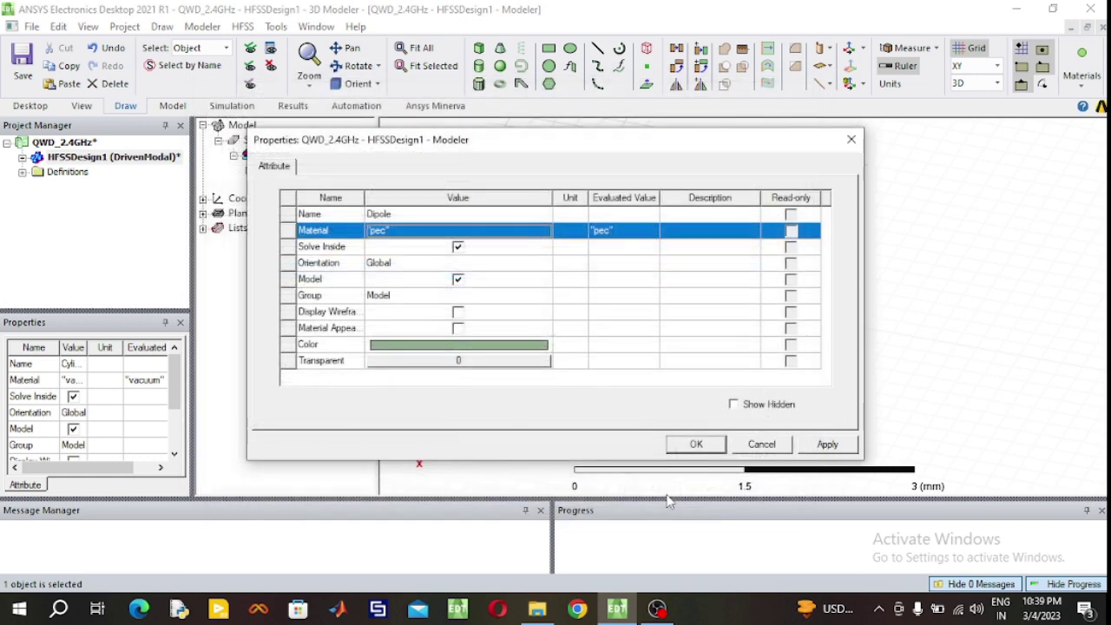
Set the dipole's color to cyan and apply the attribute changes.
left_click(437, 346)
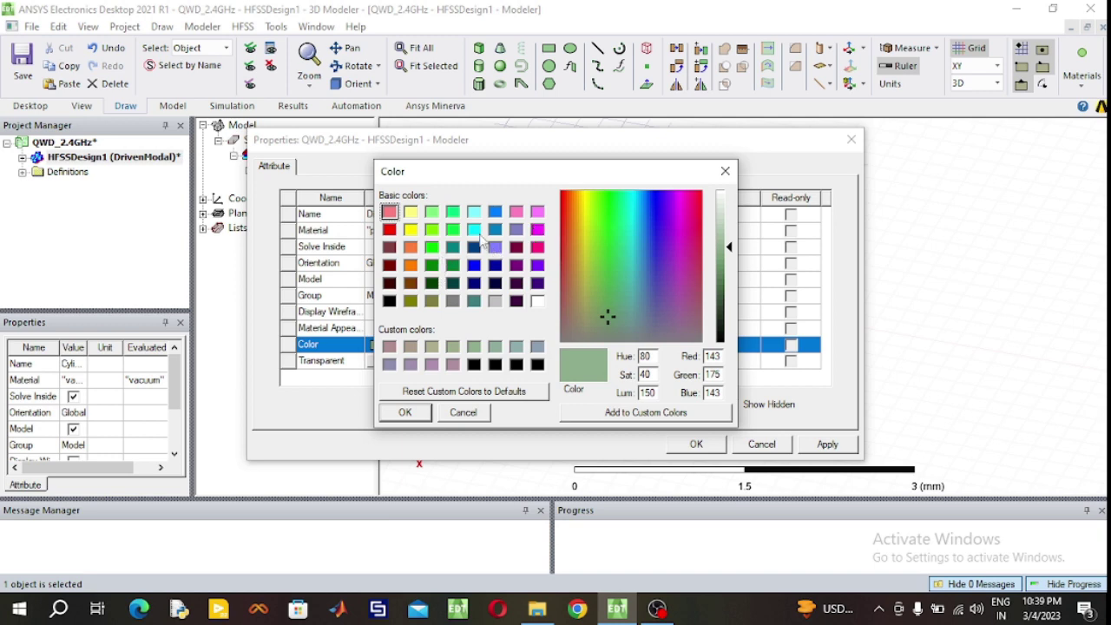
left_click(474, 229)
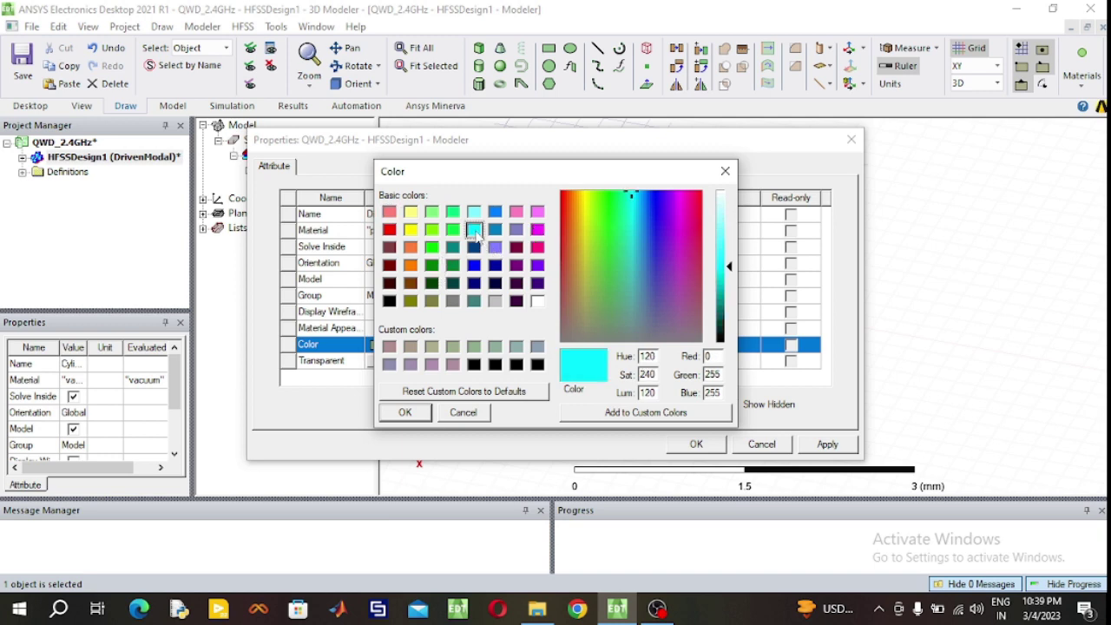
left_click(423, 416)
left_click(697, 444)
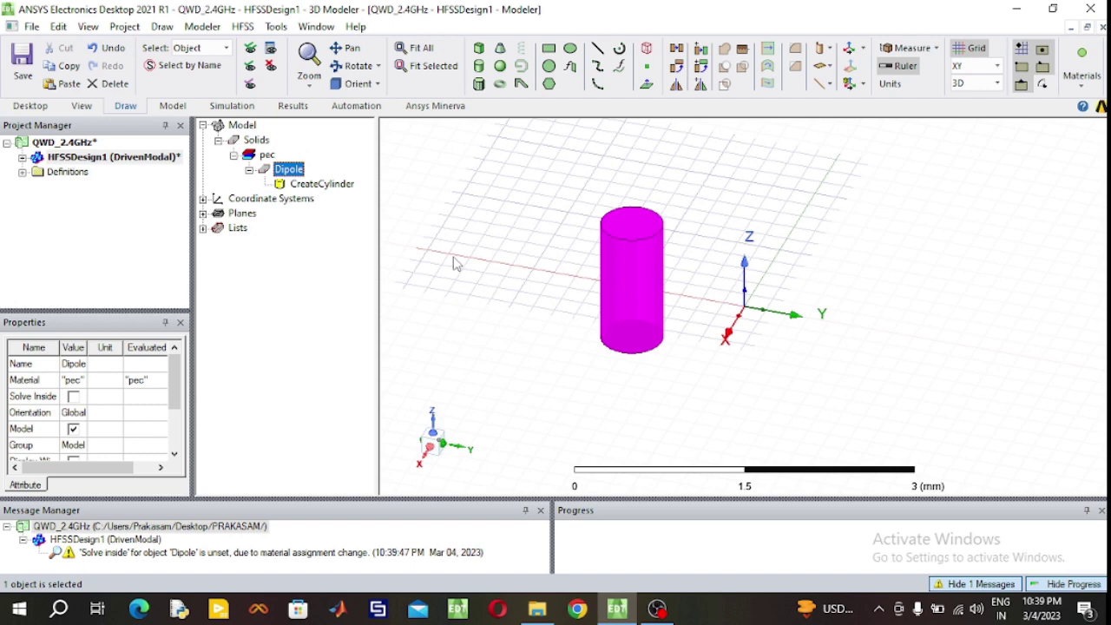
Set the dipole cylinder's height to 29.1 mm and its radius to 1.04 mm.
double_click(321, 184)
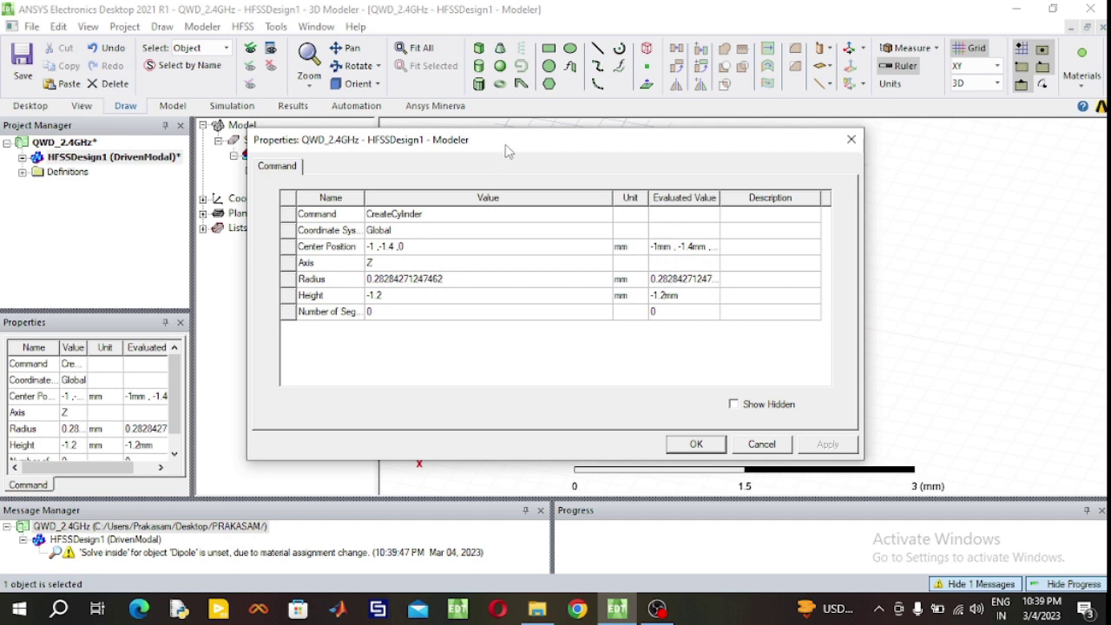
left_click_drag(514, 143, 639, 127)
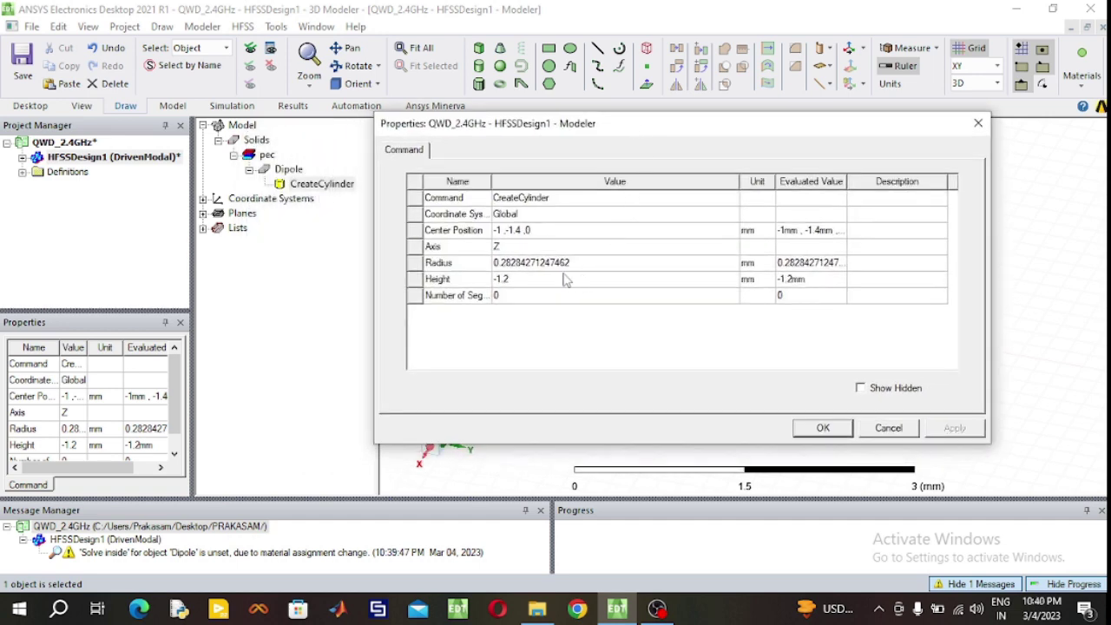
left_click(541, 285)
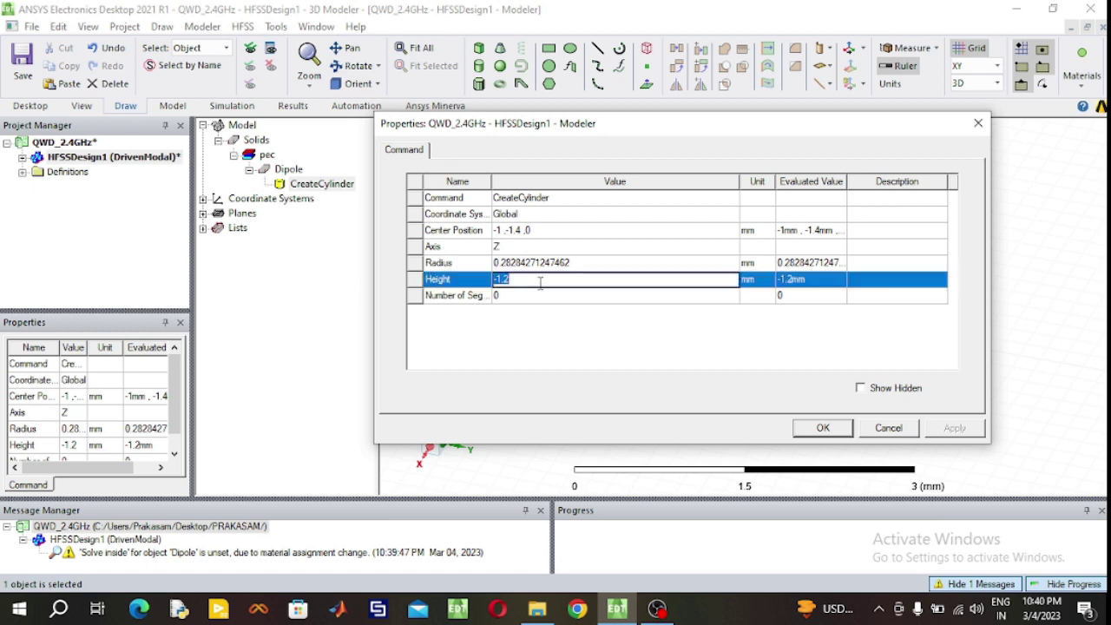
type("29.1")
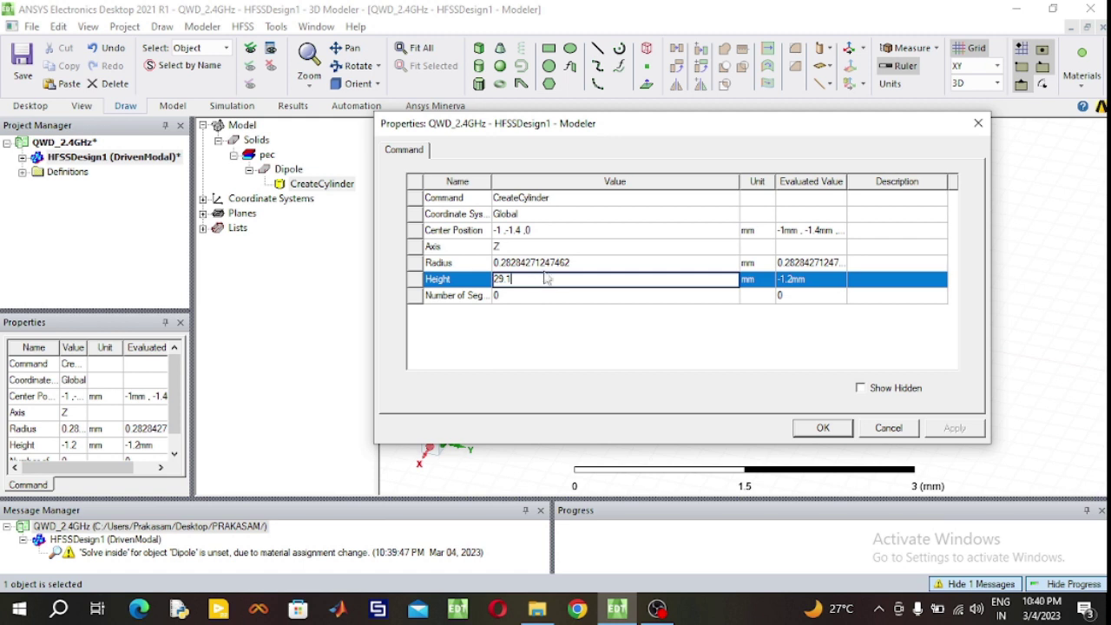
left_click(573, 264)
left_click(572, 262)
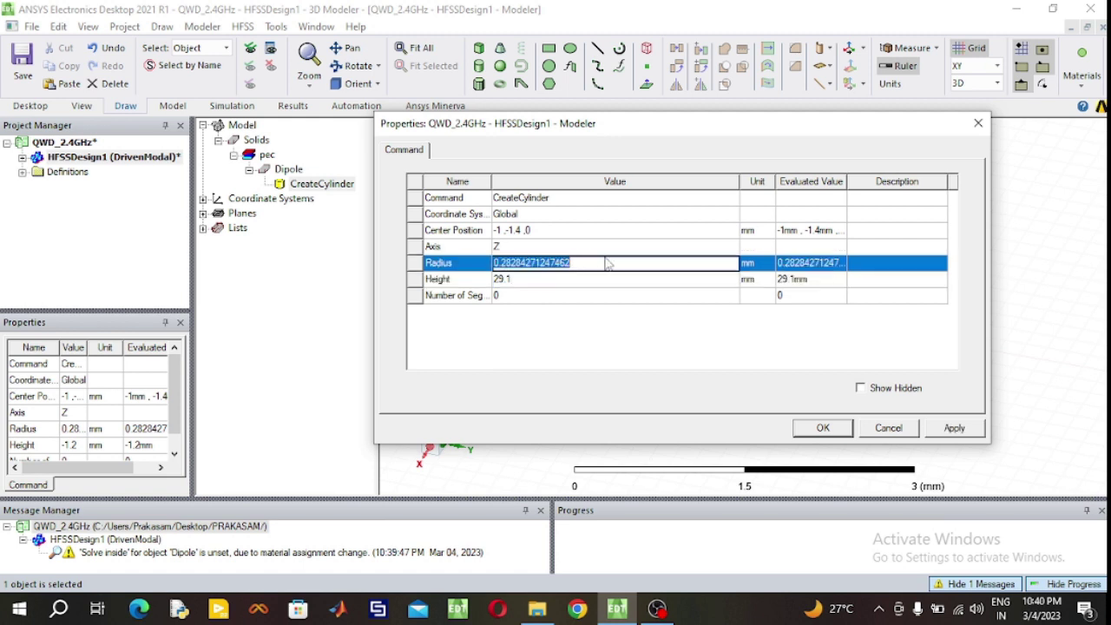
type("1.04")
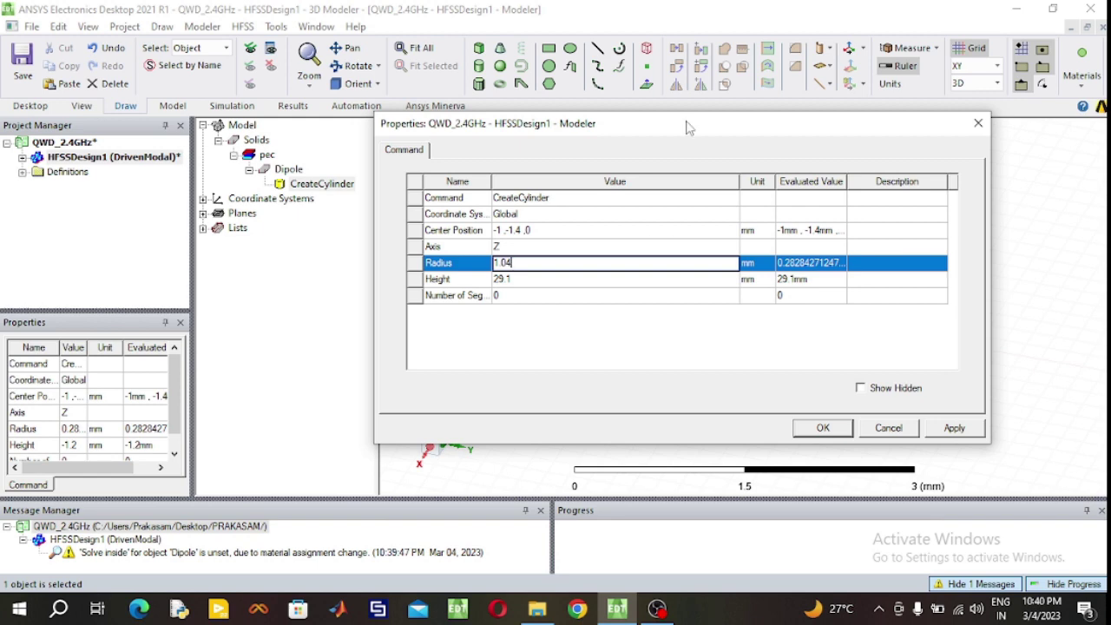
Set the dipole cylinder's center position to 0,0,1.04 mm and apply the geometry changes.
left_click_drag(685, 127, 426, 138)
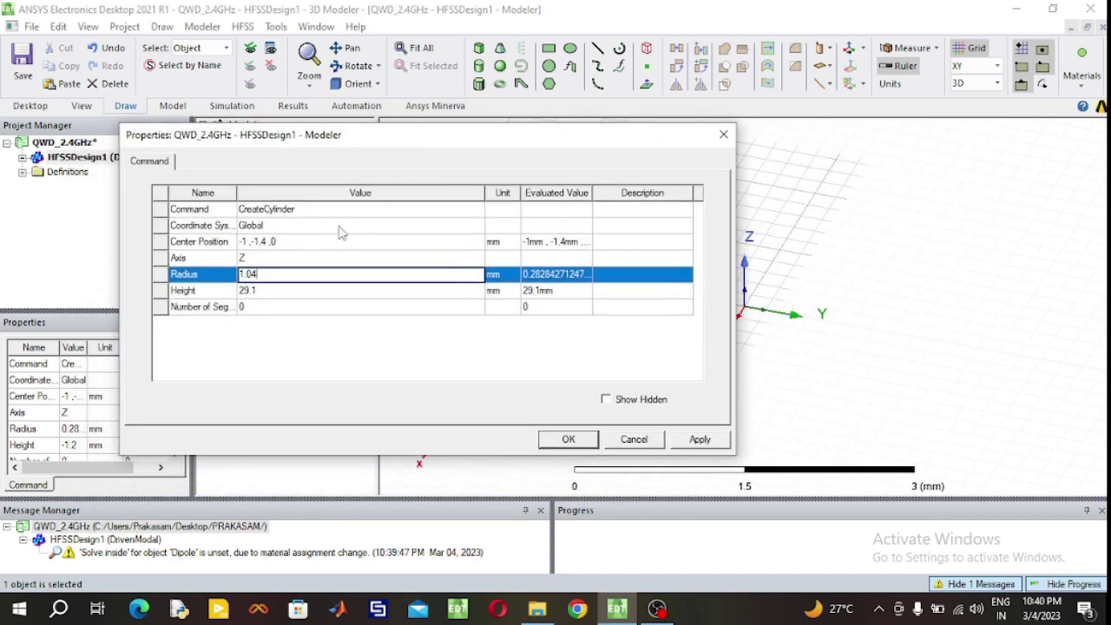
left_click(320, 241)
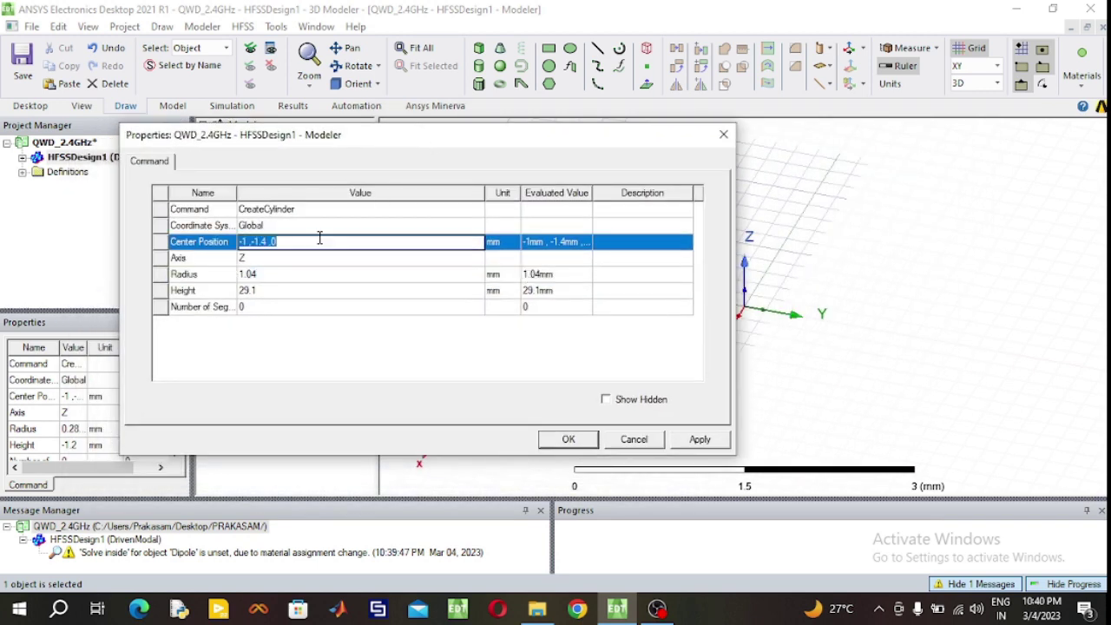
type("0,0,")
type("1.04")
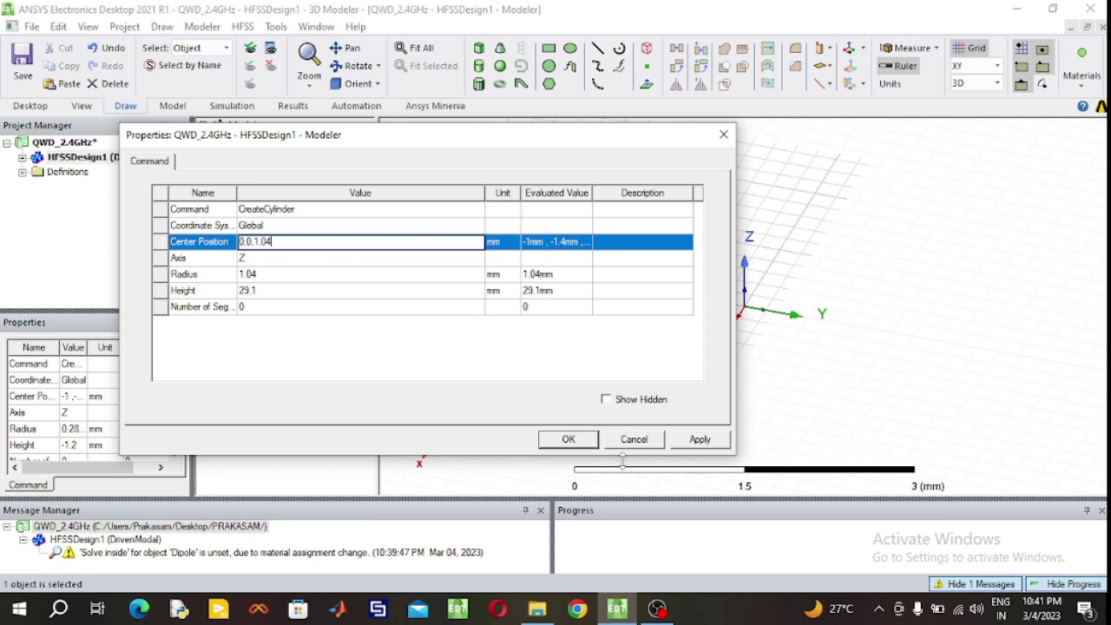
left_click(573, 444)
left_click(568, 439)
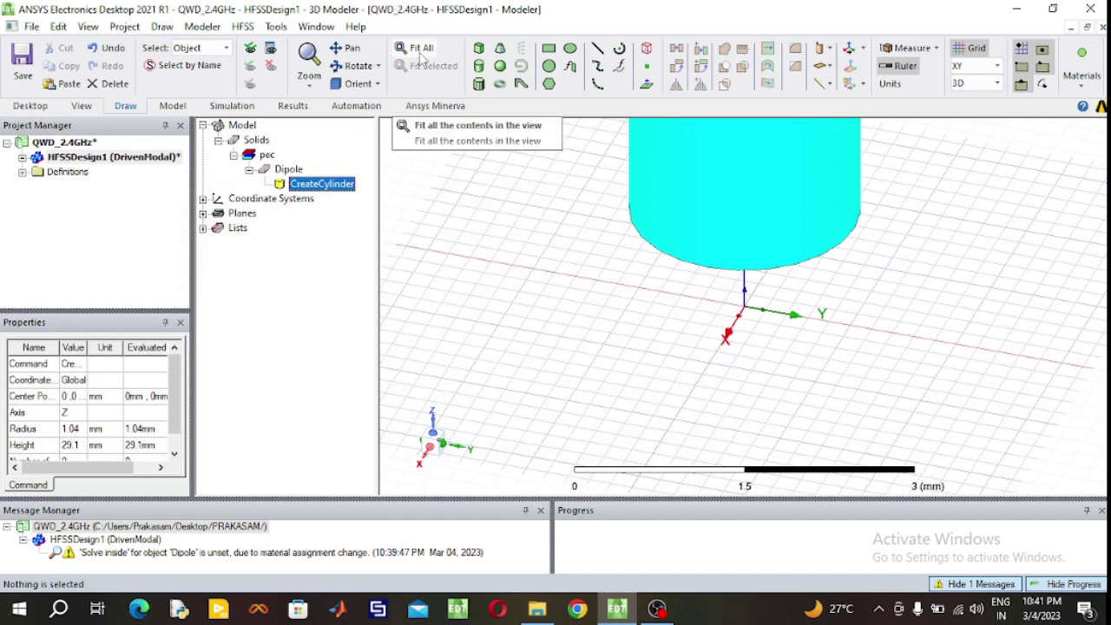
Examine the lower end of the dipole cylinder and its spacing from the coordinate origin.
left_click(421, 50)
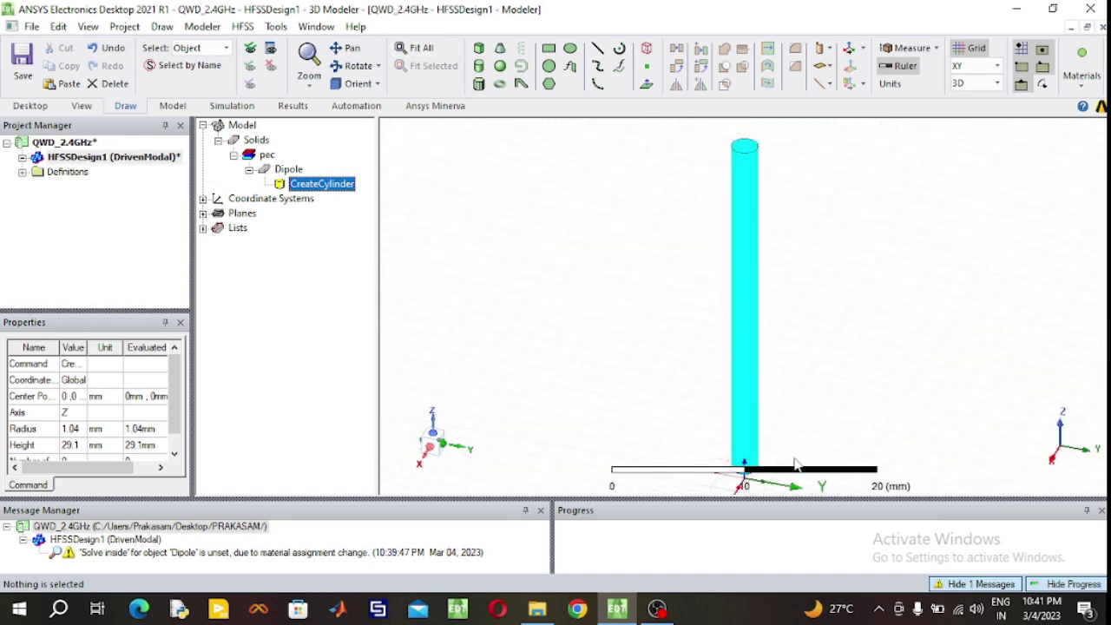
left_click(700, 339)
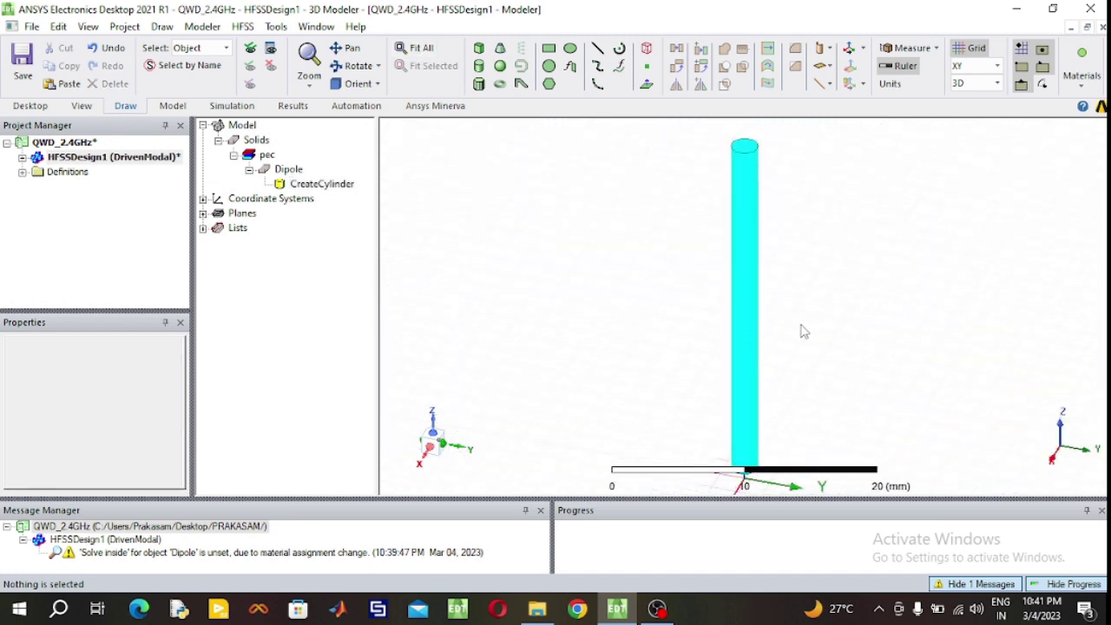
left_click(741, 325)
left_click(827, 325)
left_click(346, 47)
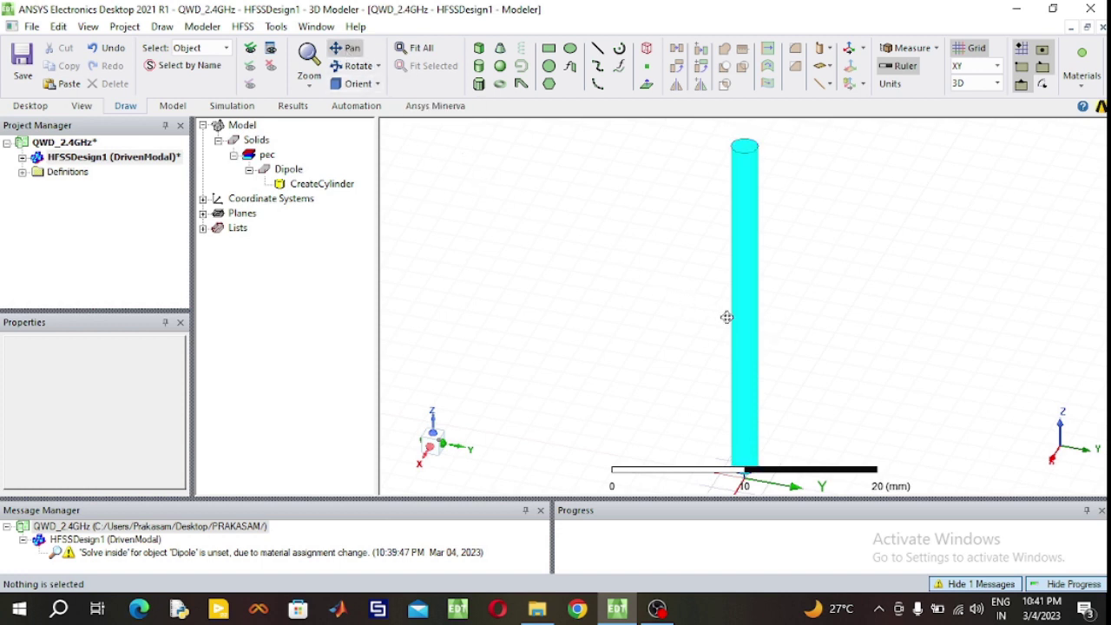
left_click_drag(726, 315, 720, 215)
left_click(351, 47)
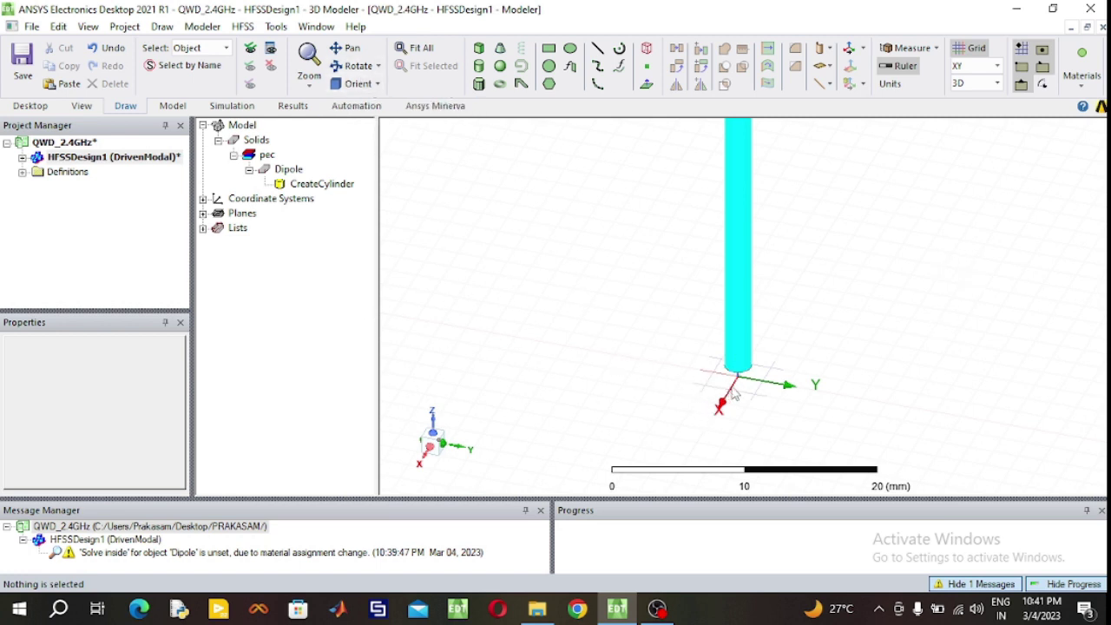
scroll(733, 393, "up", 4)
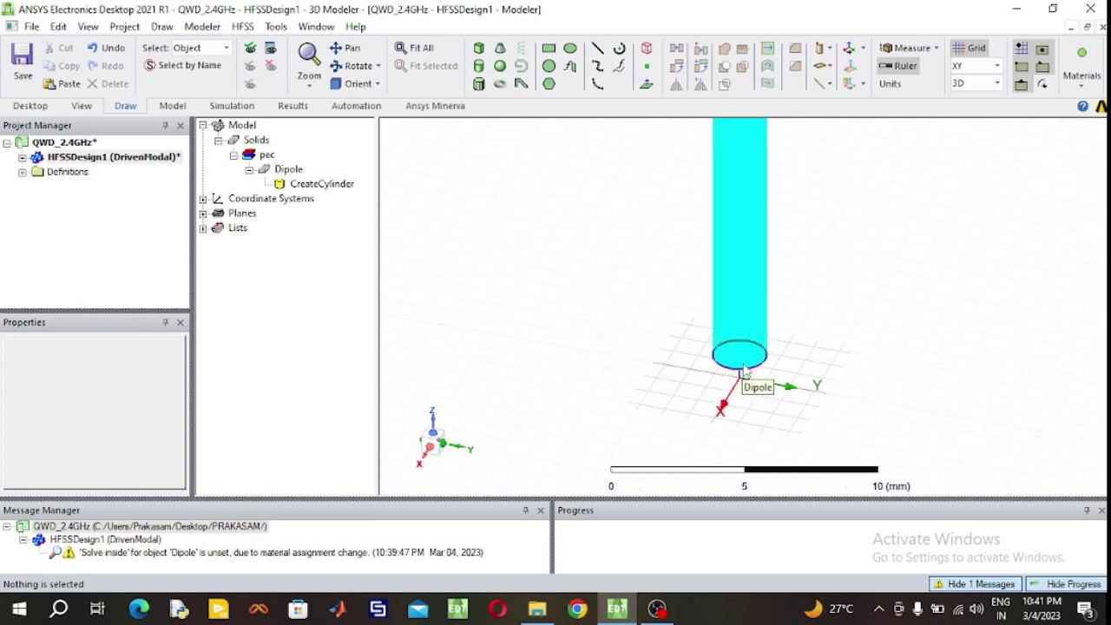
scroll(743, 368, "up", 4)
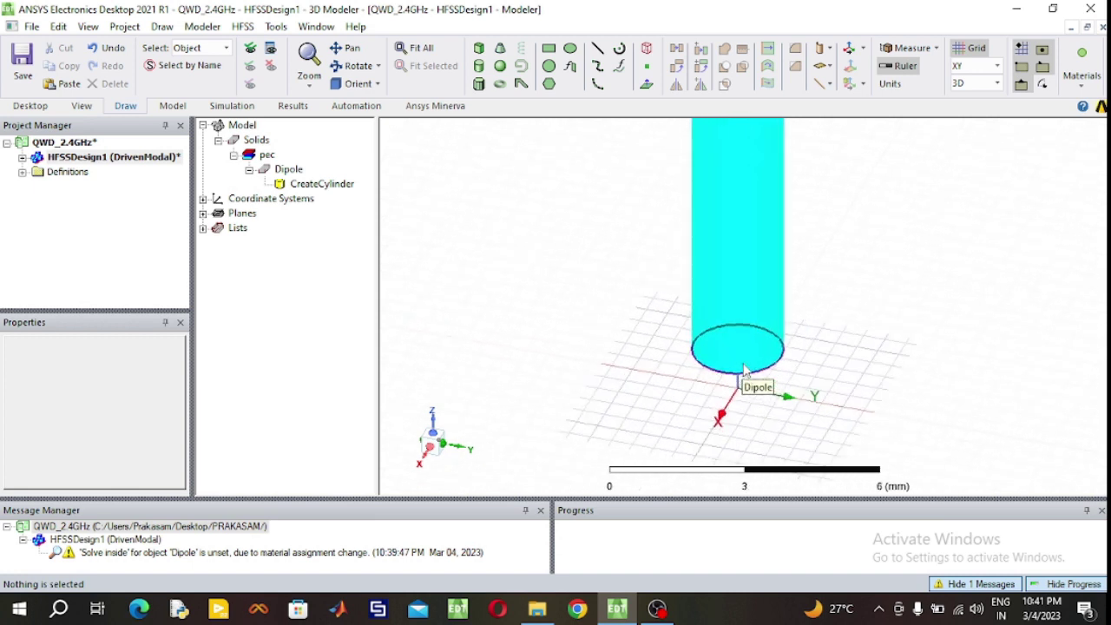
scroll(744, 368, "up", 1)
Switch the drawing plane to YZ and draw a rectangle about 1.5 mm by 2 mm beside the dipole's lower end.
left_click(353, 65)
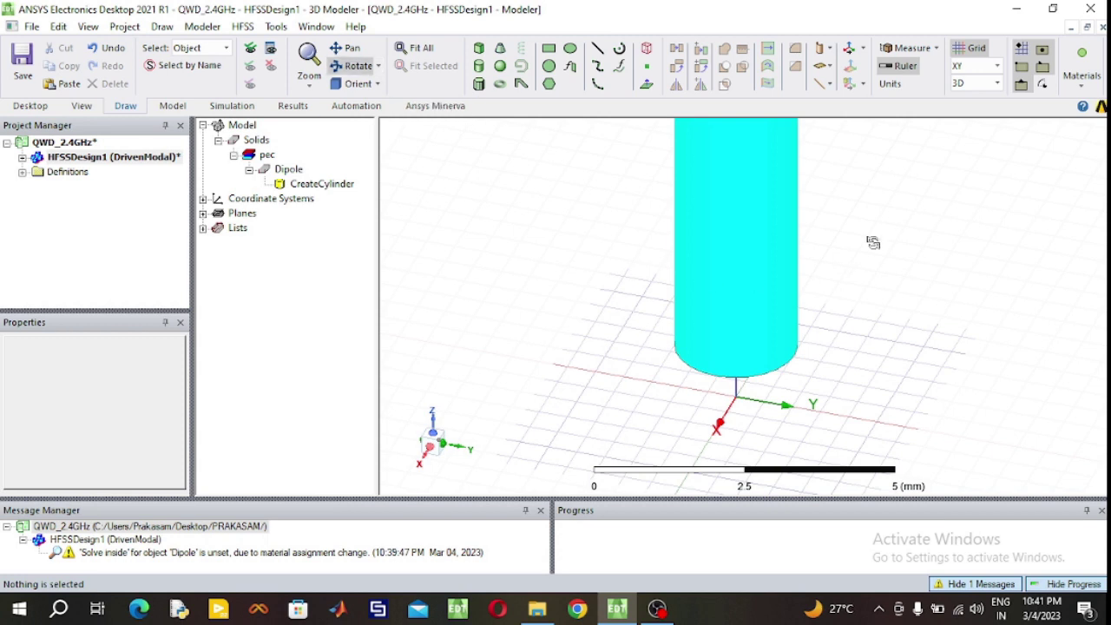
left_click(998, 71)
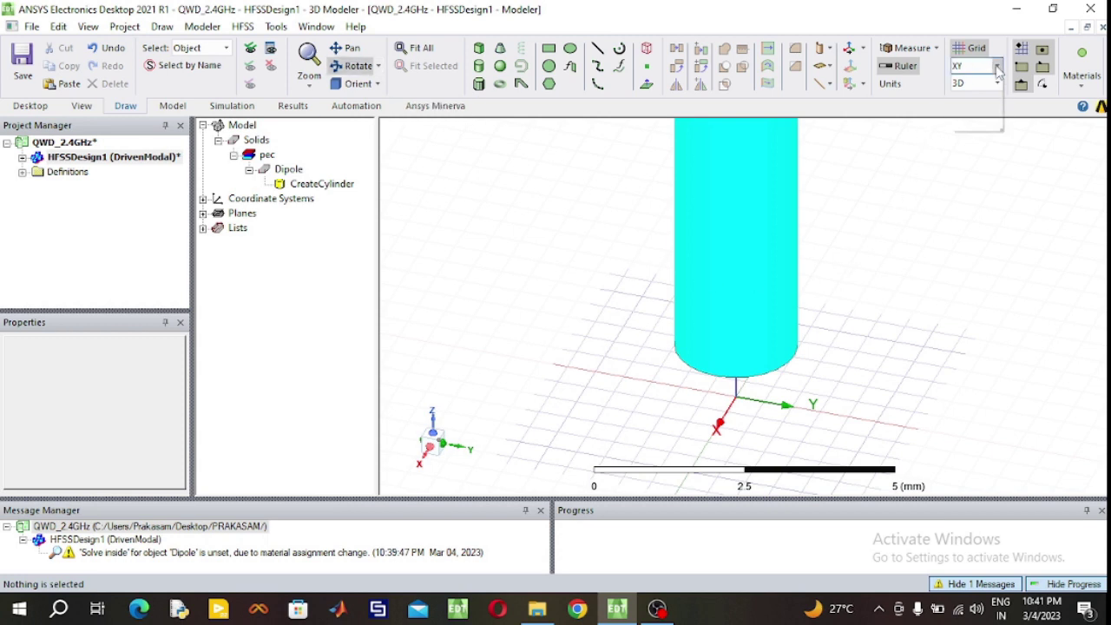
left_click(963, 102)
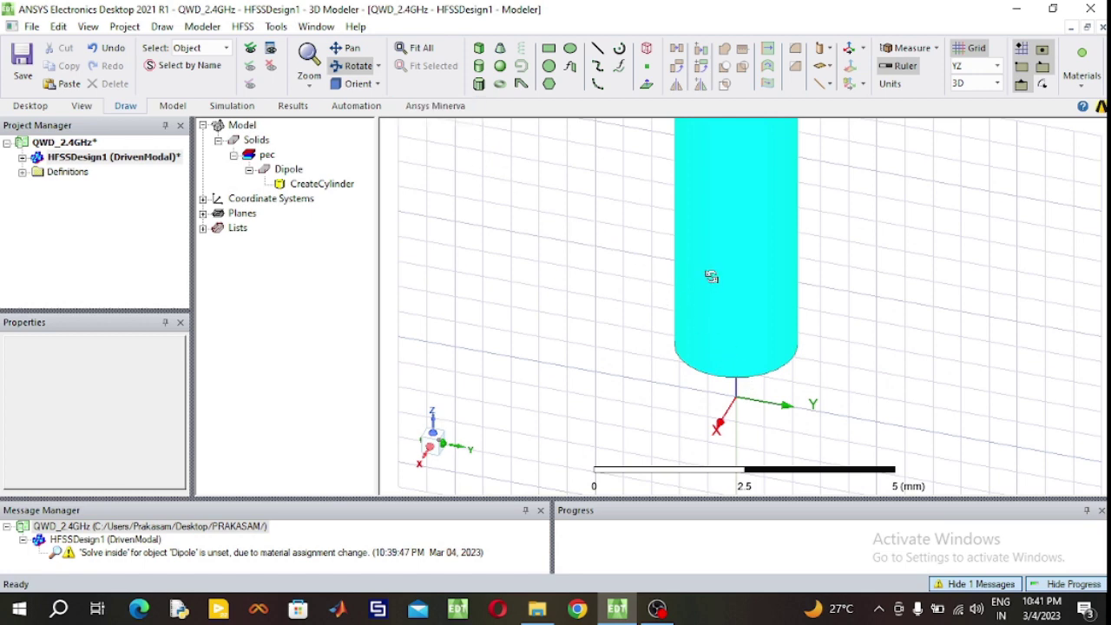
left_click_drag(711, 276, 724, 180)
left_click(345, 48)
left_click(365, 68)
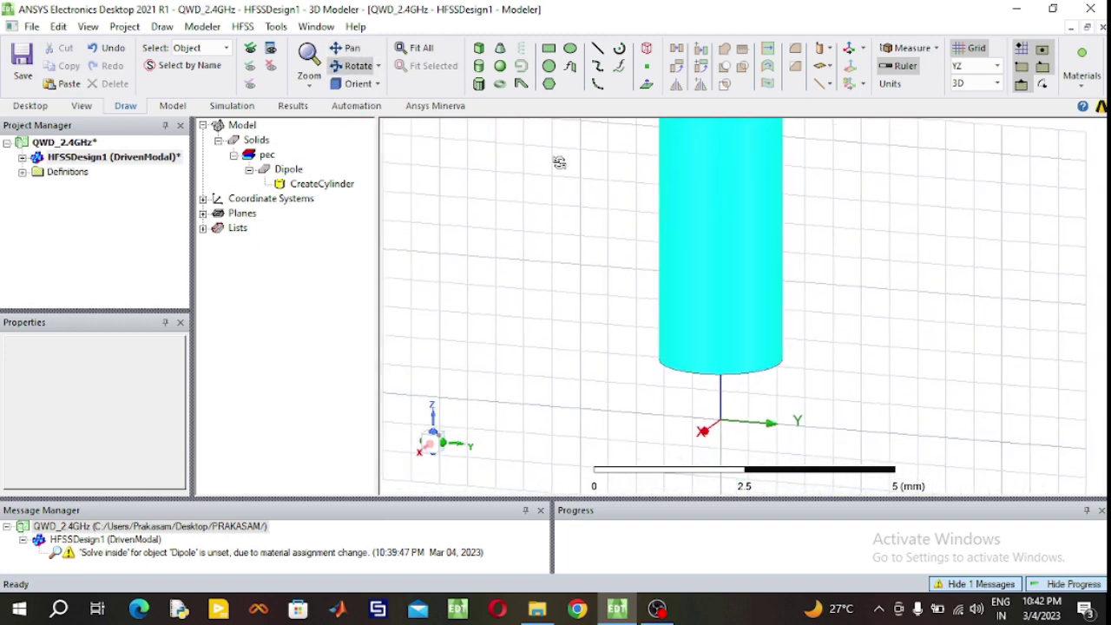
mouse_move(719, 327)
left_mouse_down()
mouse_move(724, 339)
mouse_move(726, 330)
left_mouse_up()
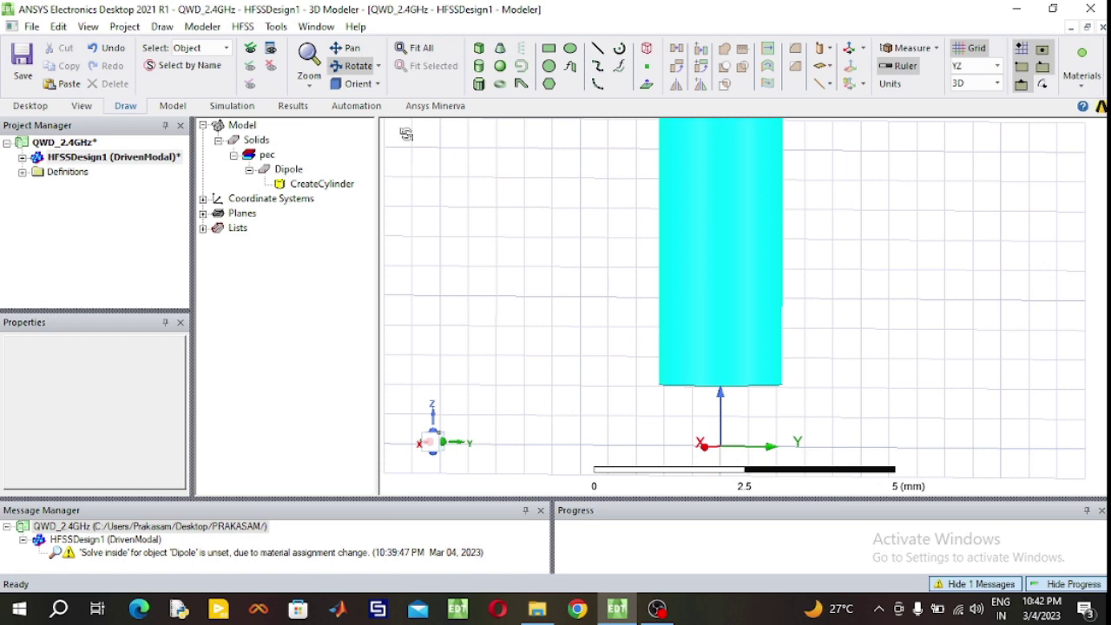
left_click(345, 48)
left_click_drag(678, 193, 677, 124)
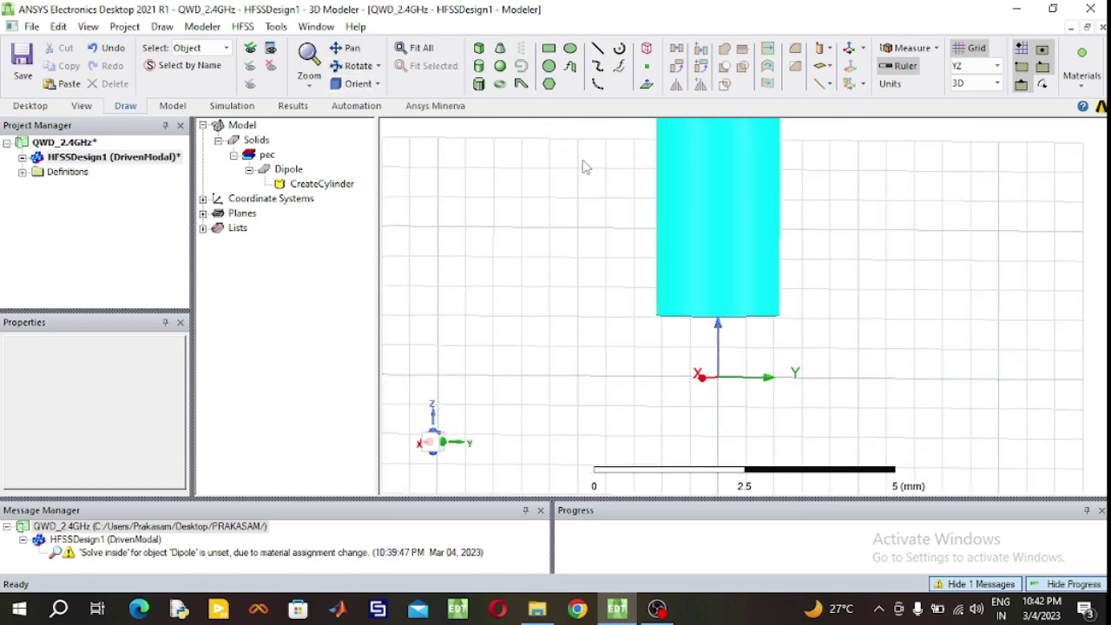
left_click(549, 49)
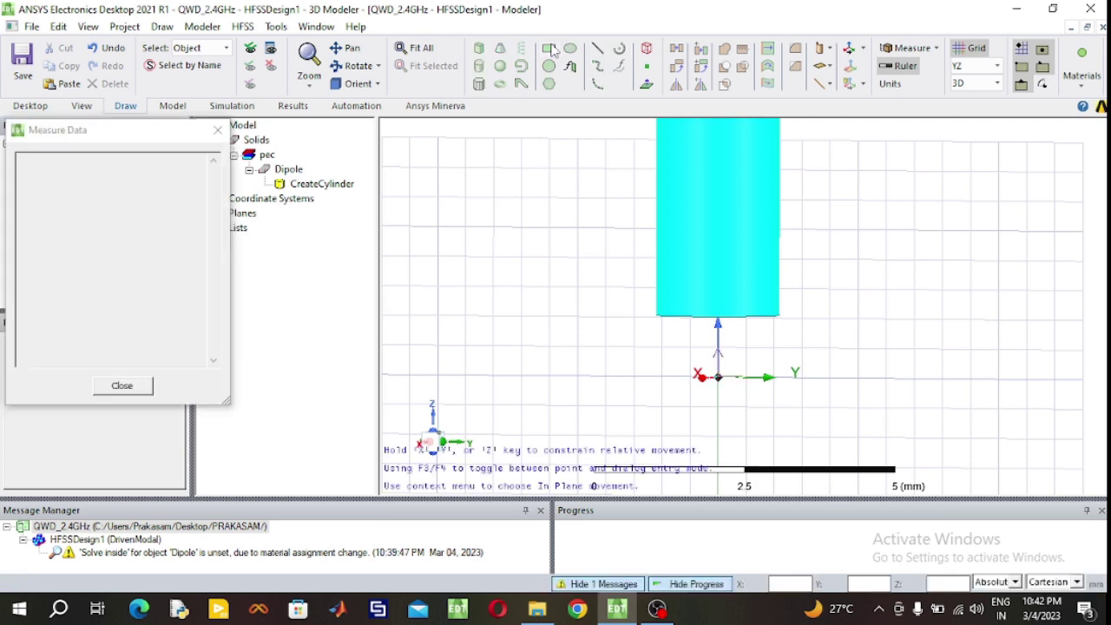
left_click(497, 206)
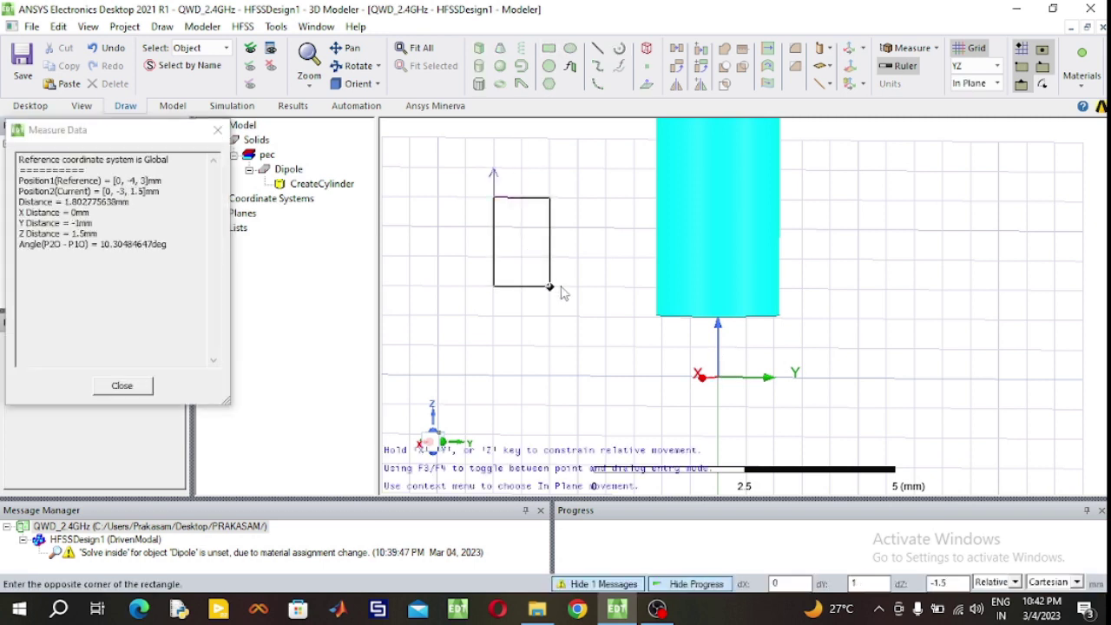
left_click(587, 317)
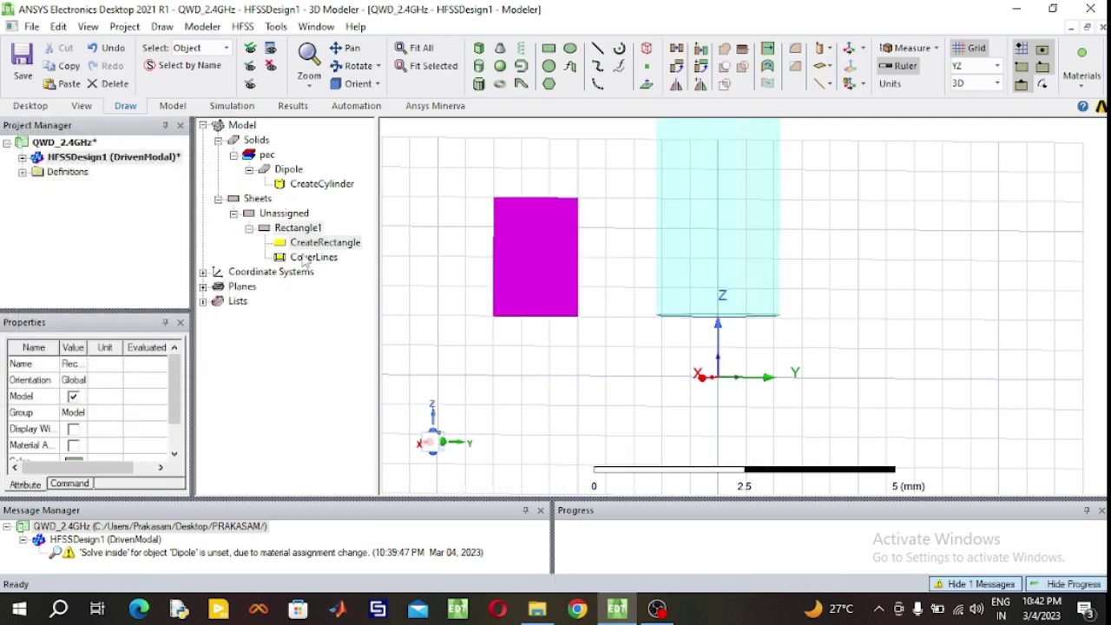
Rename the new rectangle as Port and set its color to bright green.
double_click(299, 229)
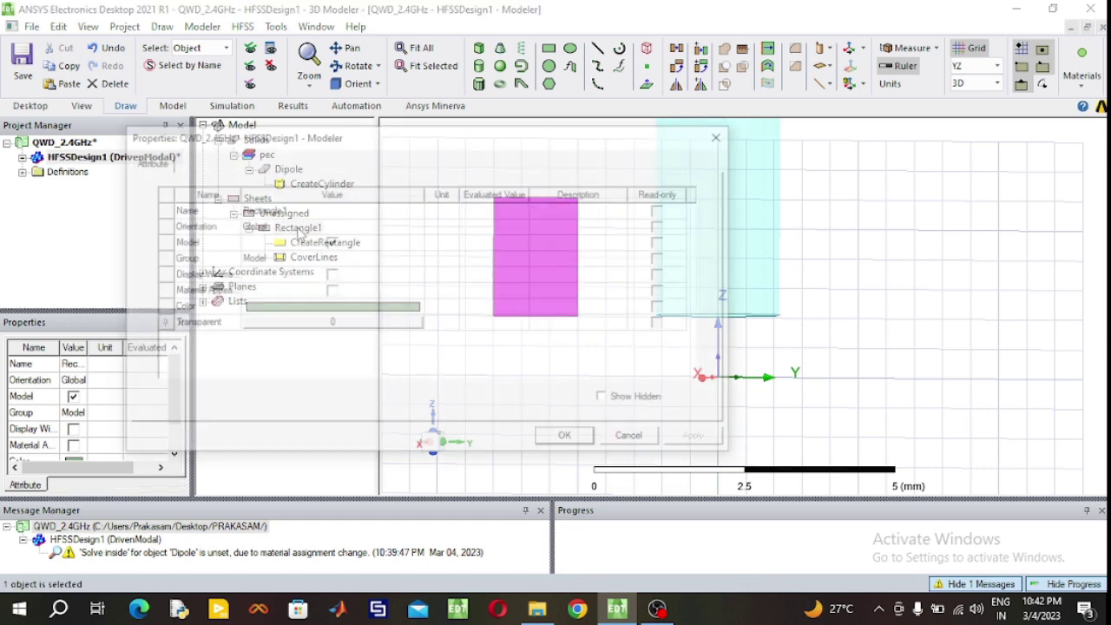
left_click(321, 209)
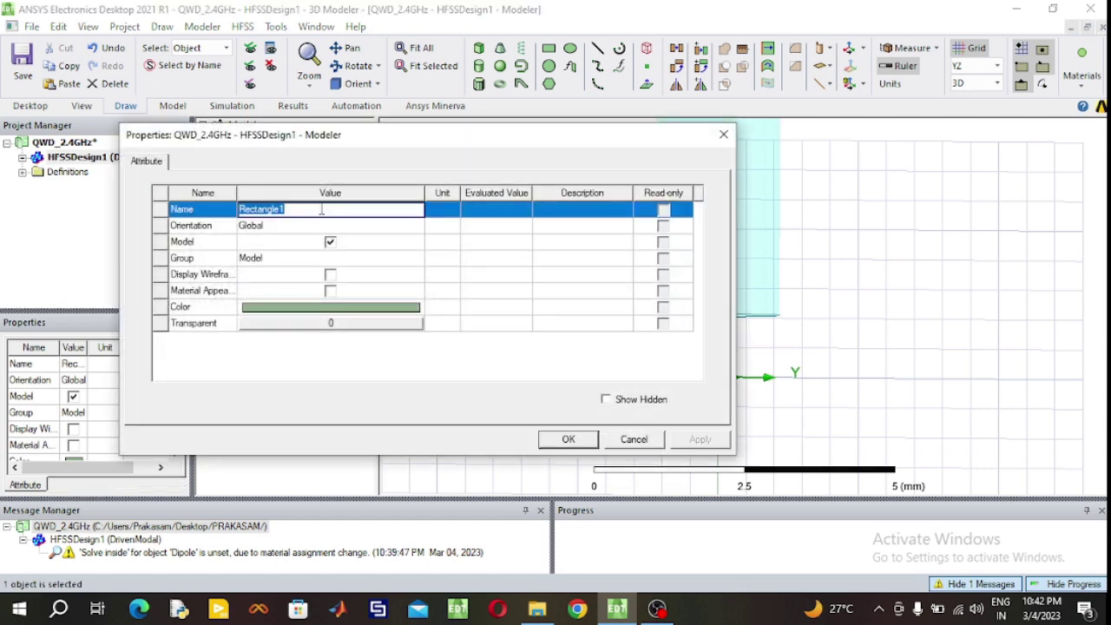
type("Port")
left_click(367, 313)
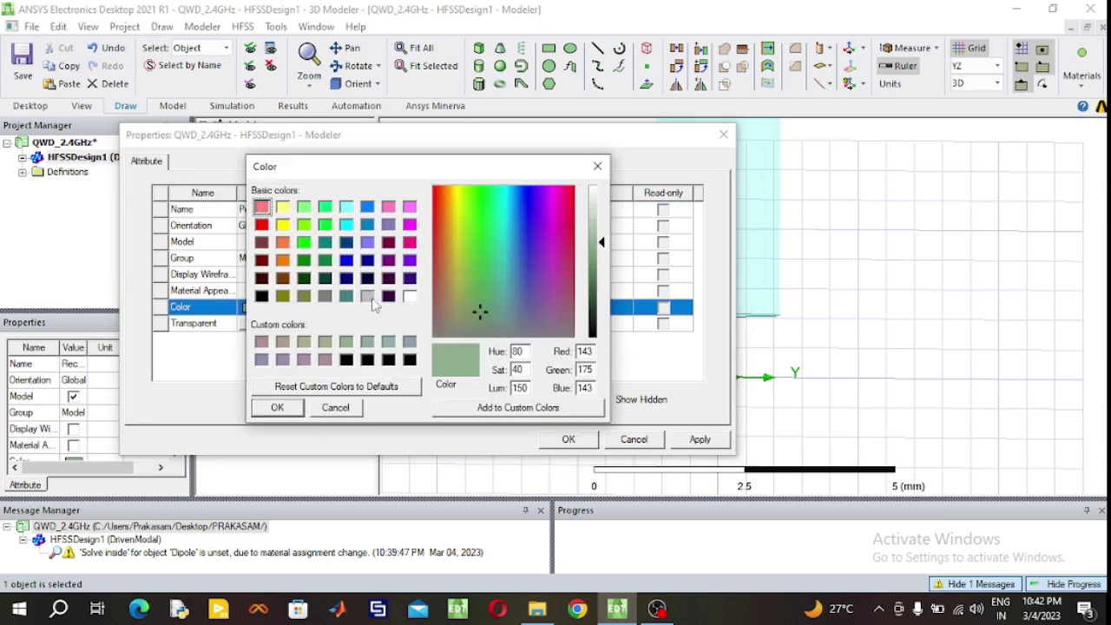
left_click(324, 207)
left_click(293, 410)
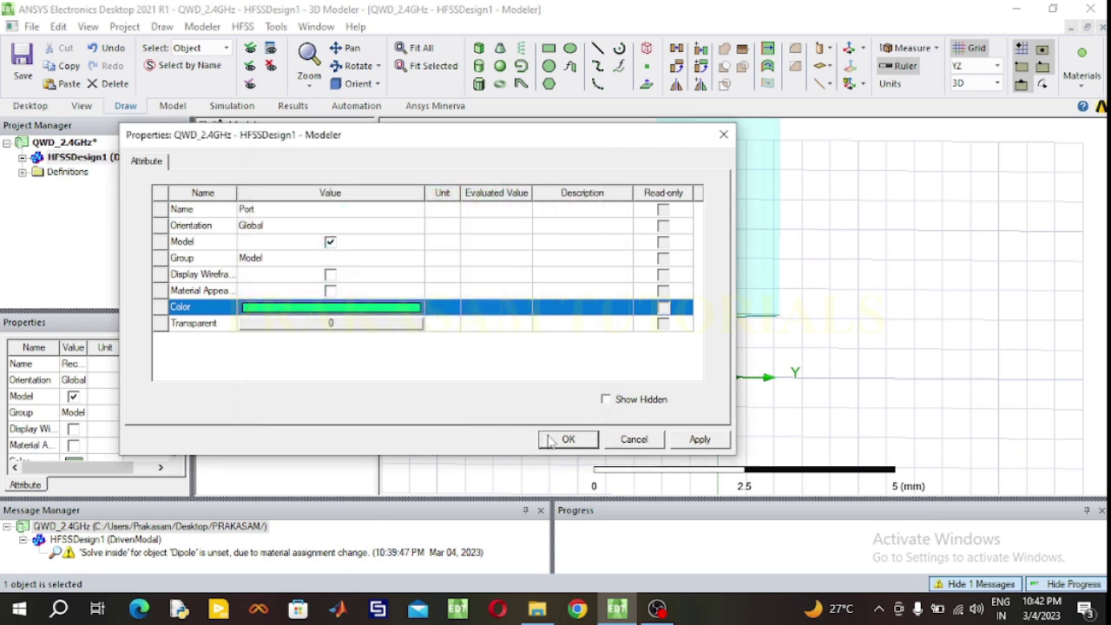
left_click(549, 440)
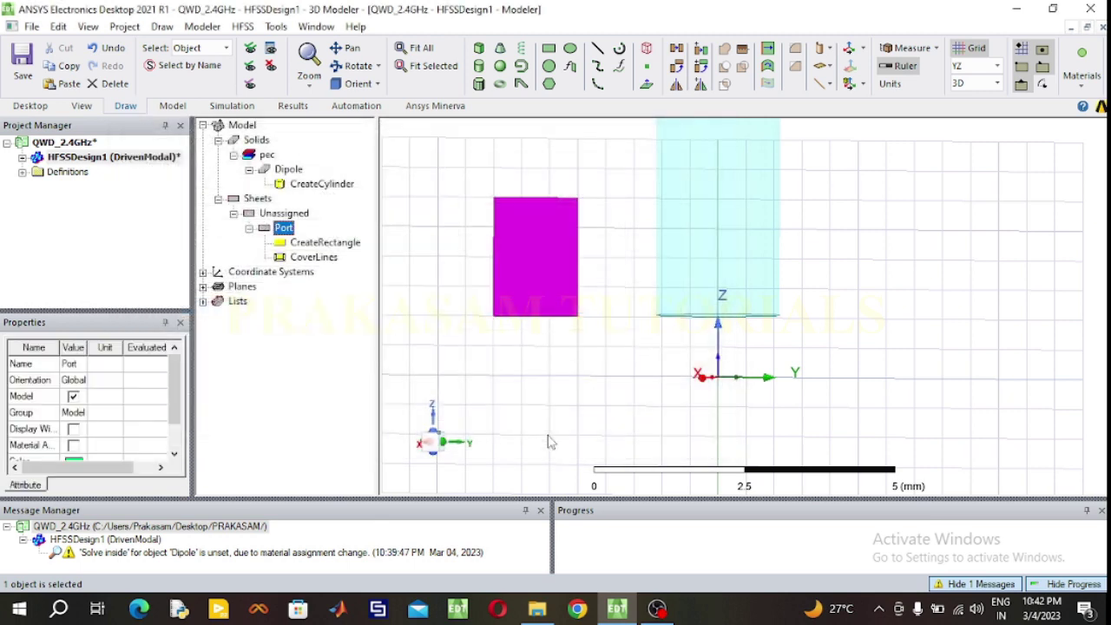
Set the port rectangle's YSize and ZSize to 1.04 mm and its position to 0,-1.04/2,0 mm.
double_click(330, 246)
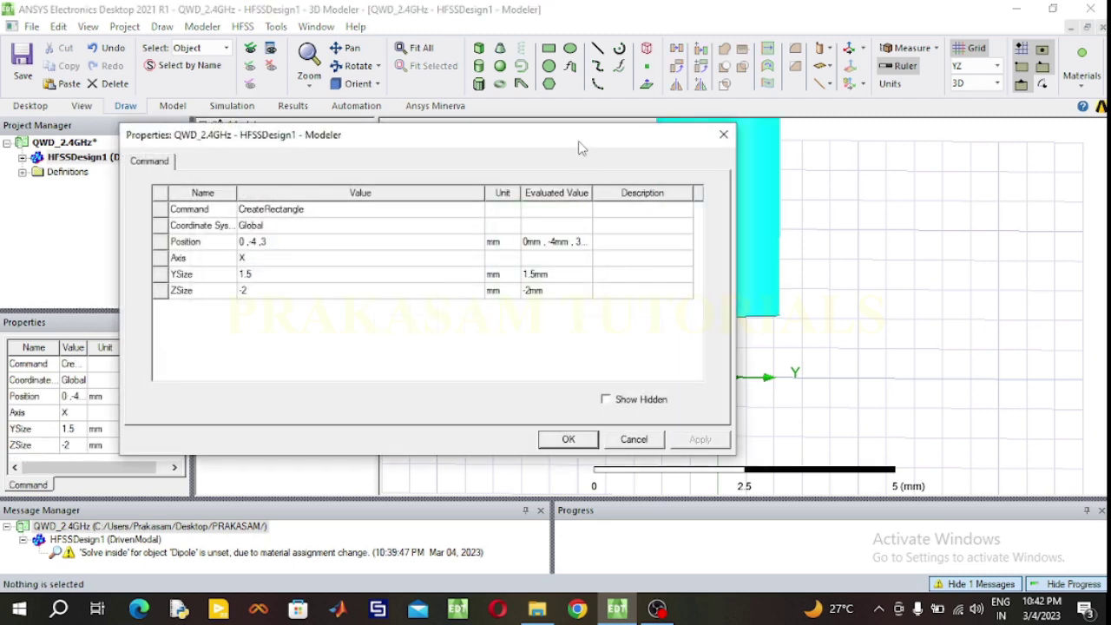
left_click_drag(581, 148, 448, 148)
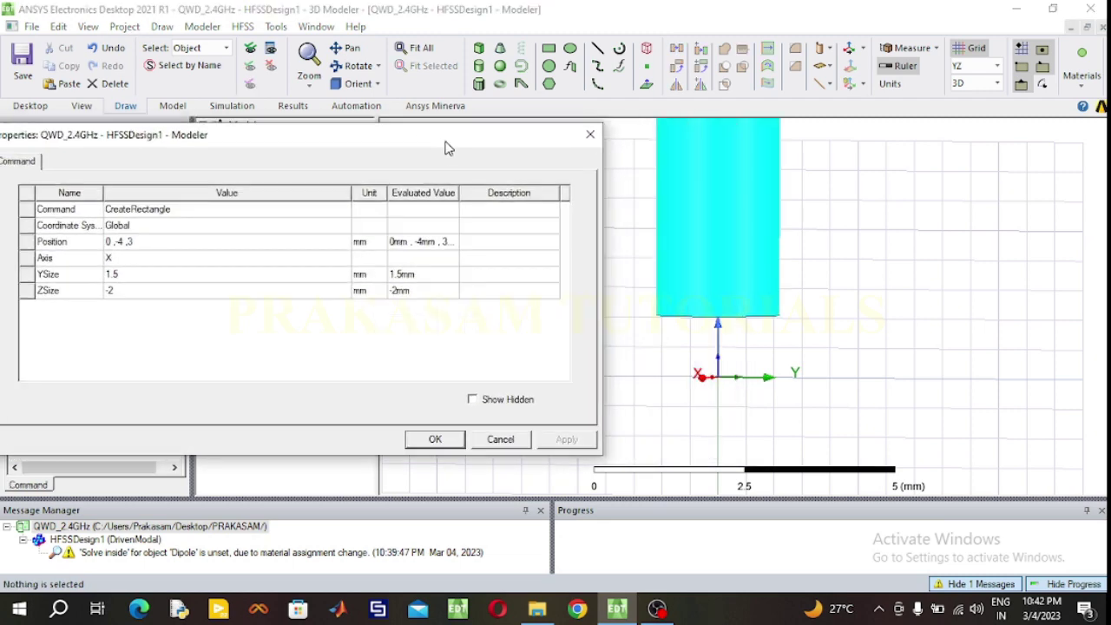
left_click(169, 274)
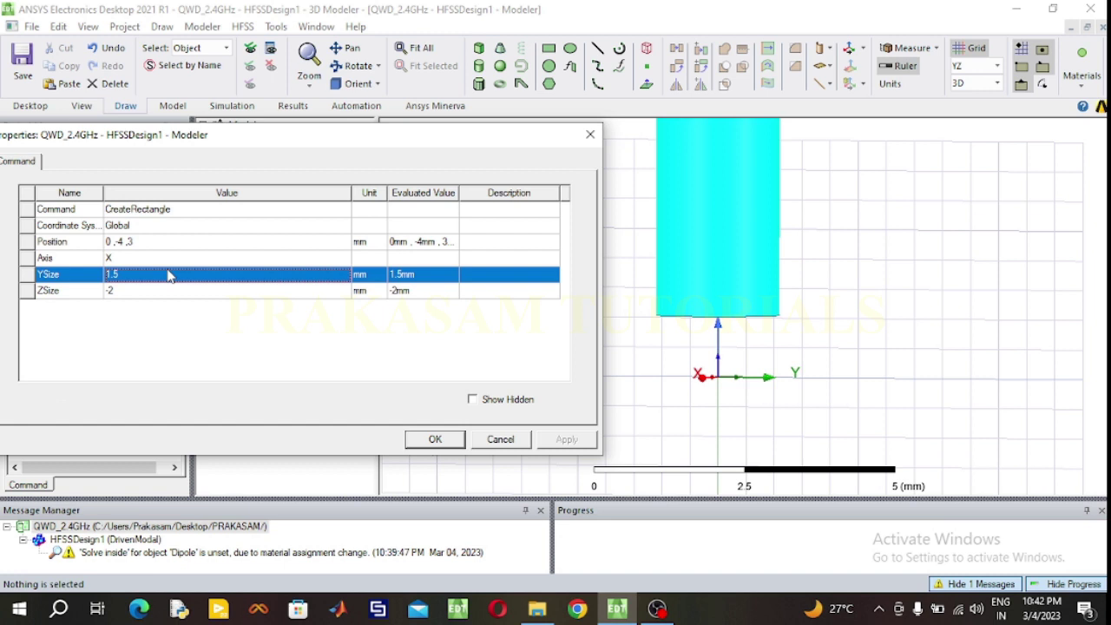
left_click(169, 274)
type("1")
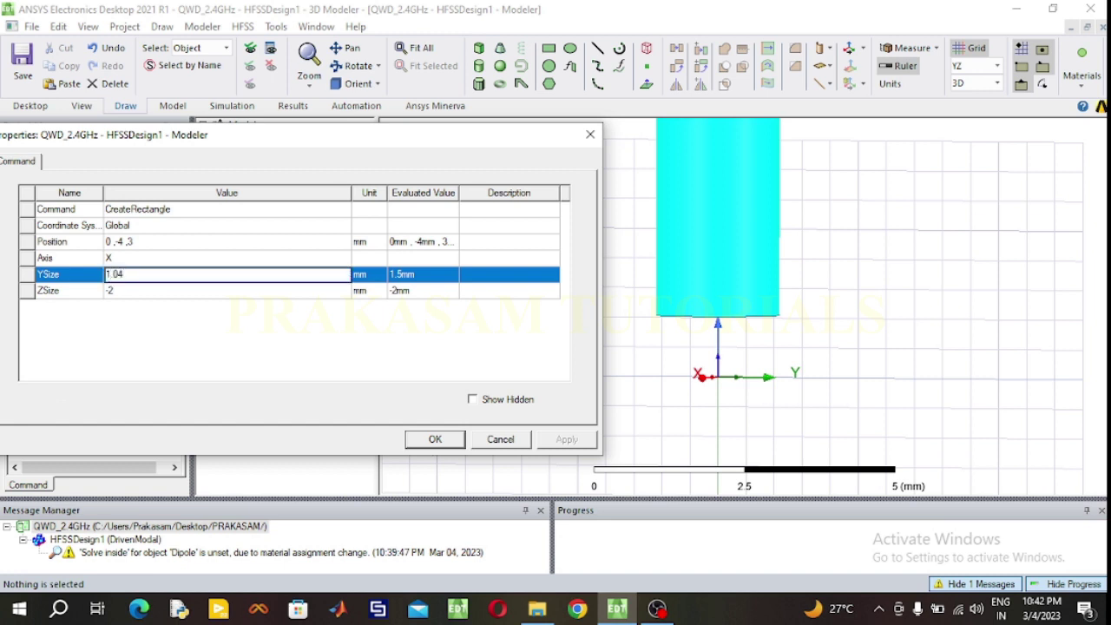
left_click(157, 292)
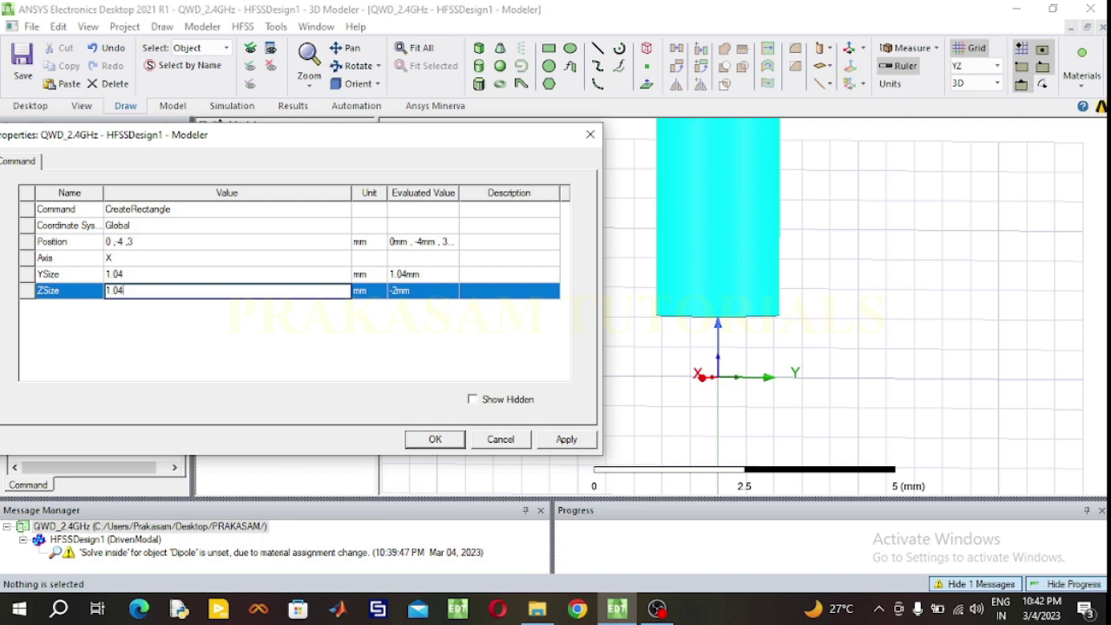
left_click(150, 242)
type("04/2")
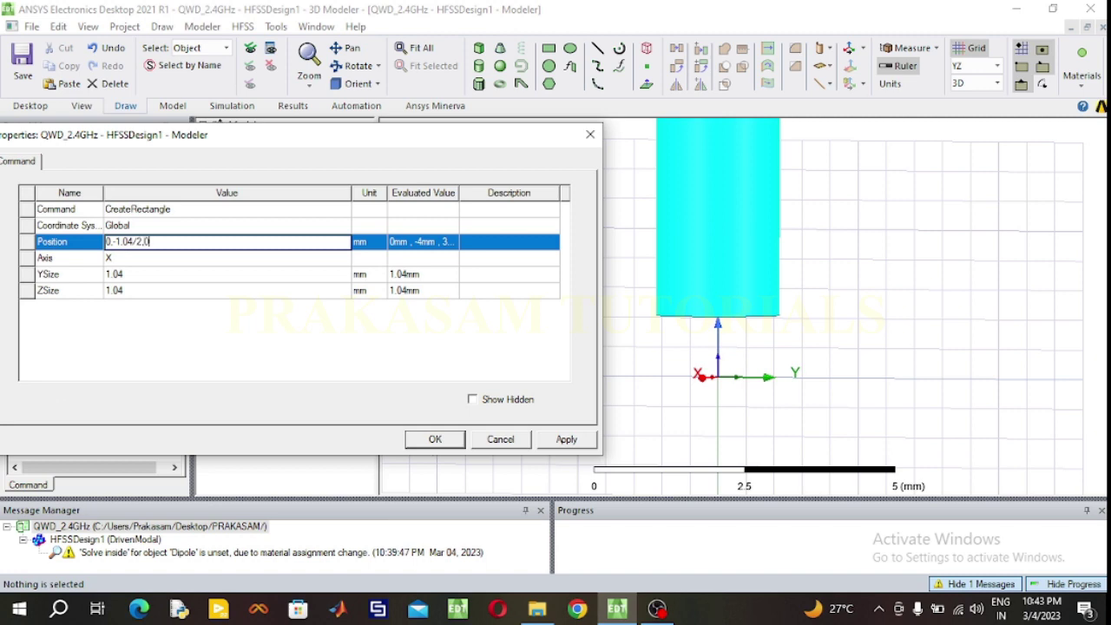
left_click(435, 439)
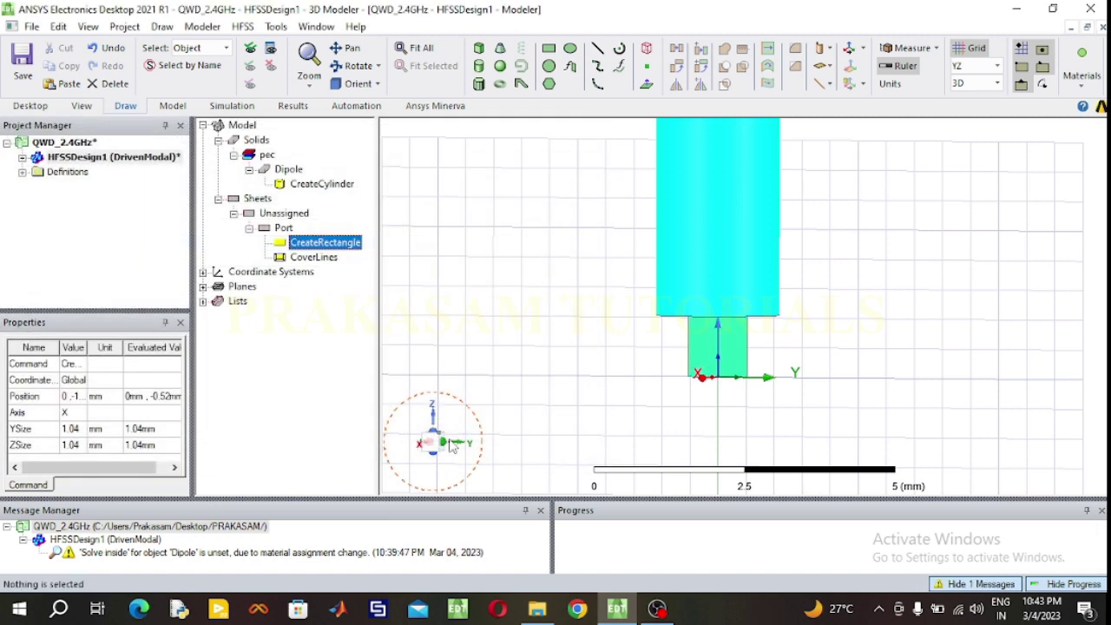
Switch the drawing plane to XY and draw a rectangle about 1.6 mm by 1.4 mm beside the port's base.
scroll(674, 411, "up", 4)
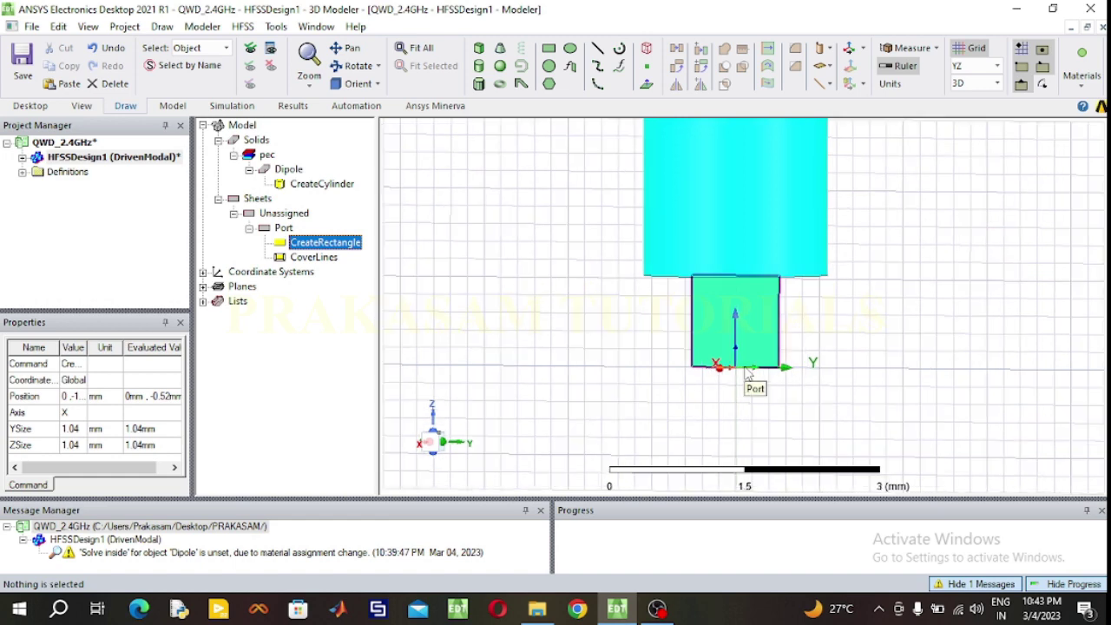
scroll(755, 365, "up", 3)
scroll(755, 364, "down", 2)
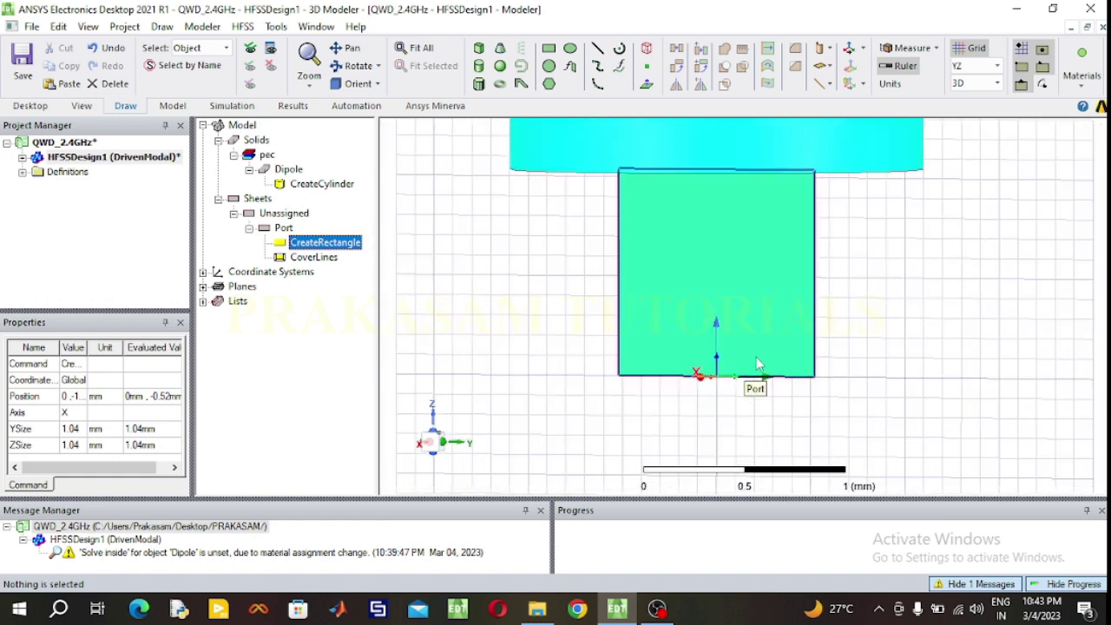
scroll(757, 365, "down", 1)
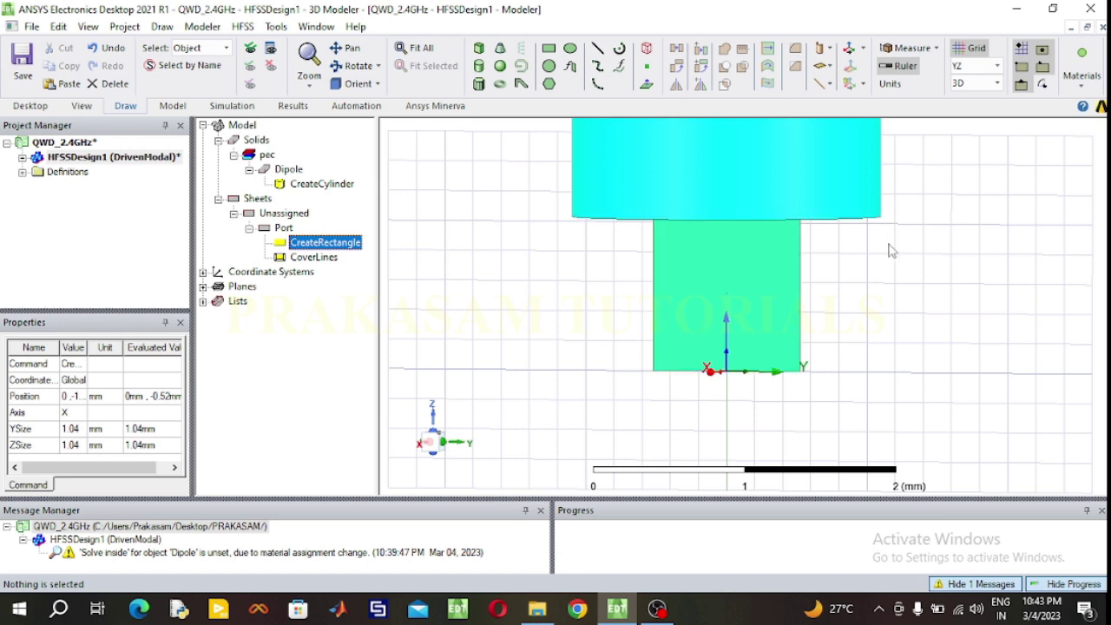
left_click(998, 74)
left_click(987, 83)
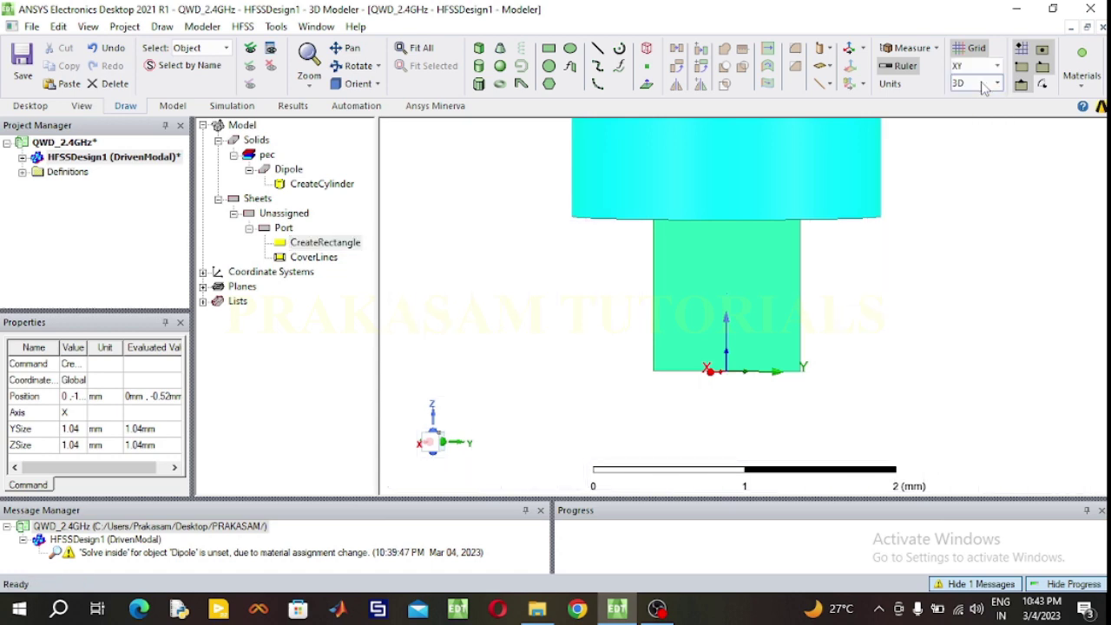
left_click(358, 65)
left_click_drag(656, 202, 631, 230)
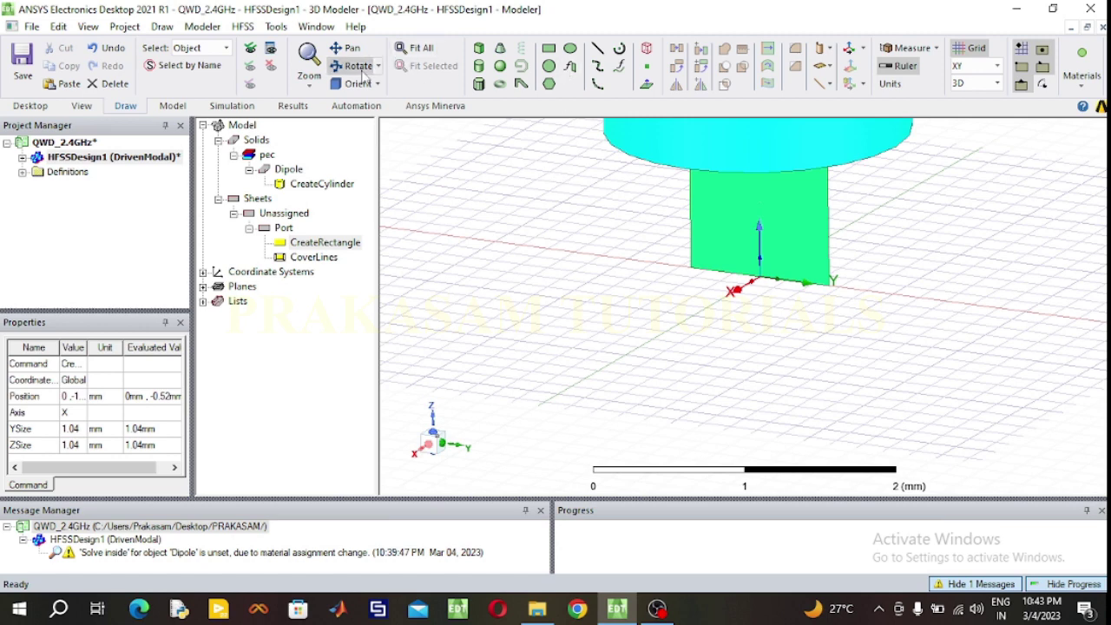
left_click(549, 50)
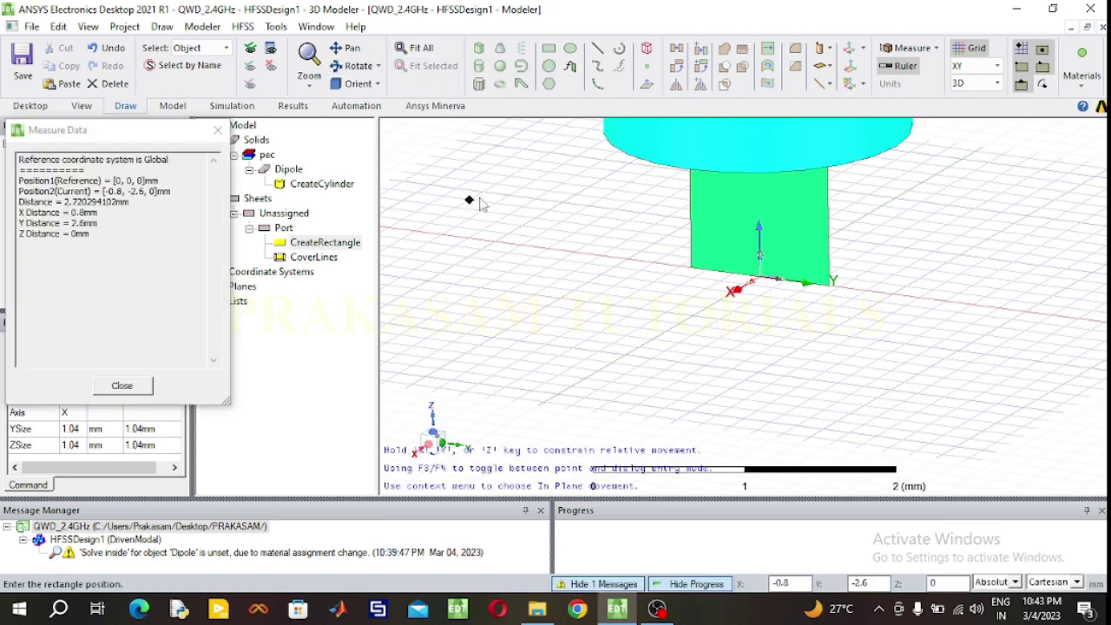
left_click(502, 198)
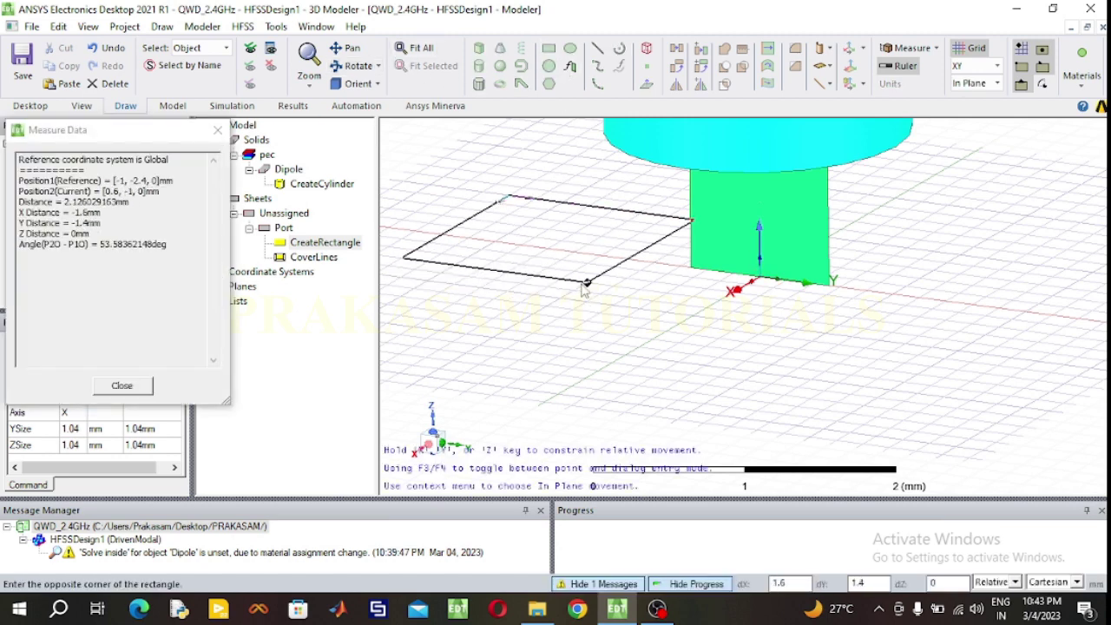
left_click(583, 291)
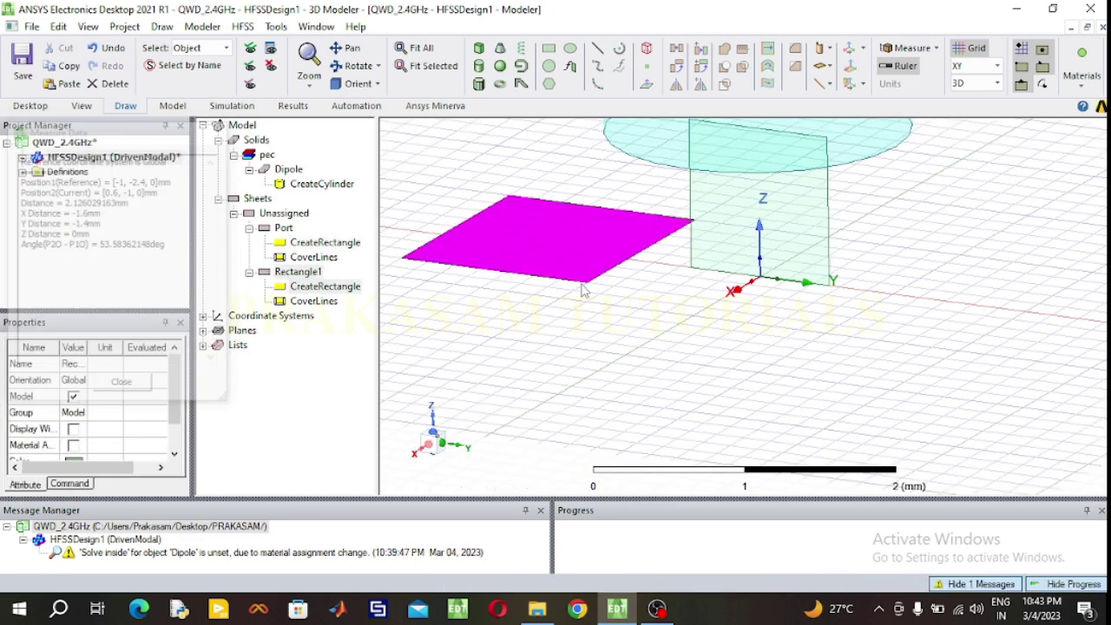
Rename the new rectangle as GND and set its color to light yellow.
double_click(310, 274)
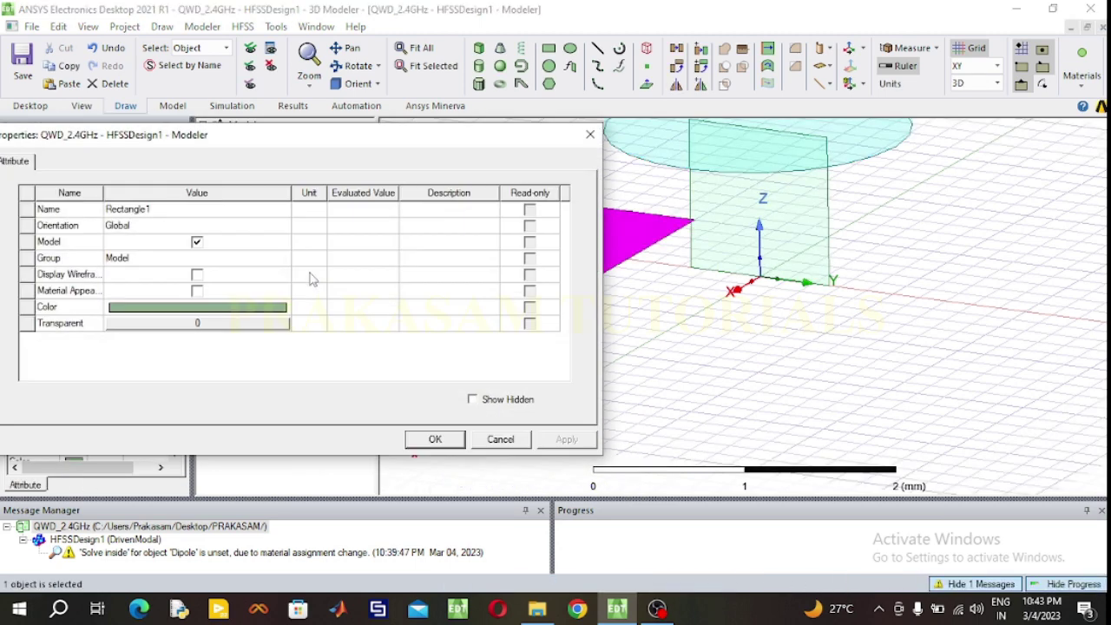
left_click(215, 213)
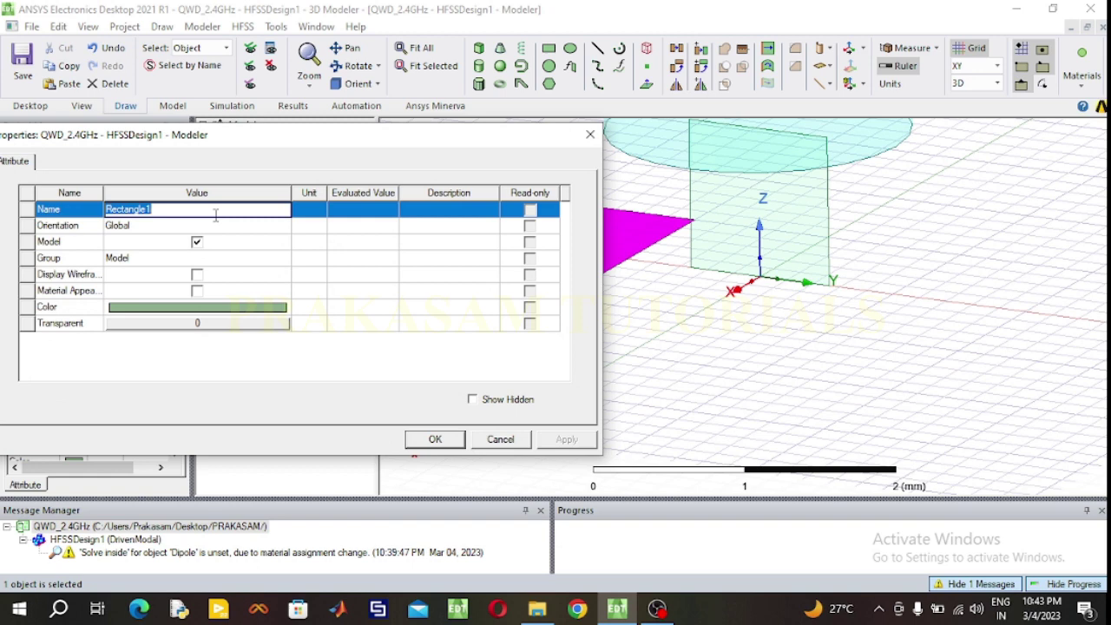
type("GND")
left_click(249, 307)
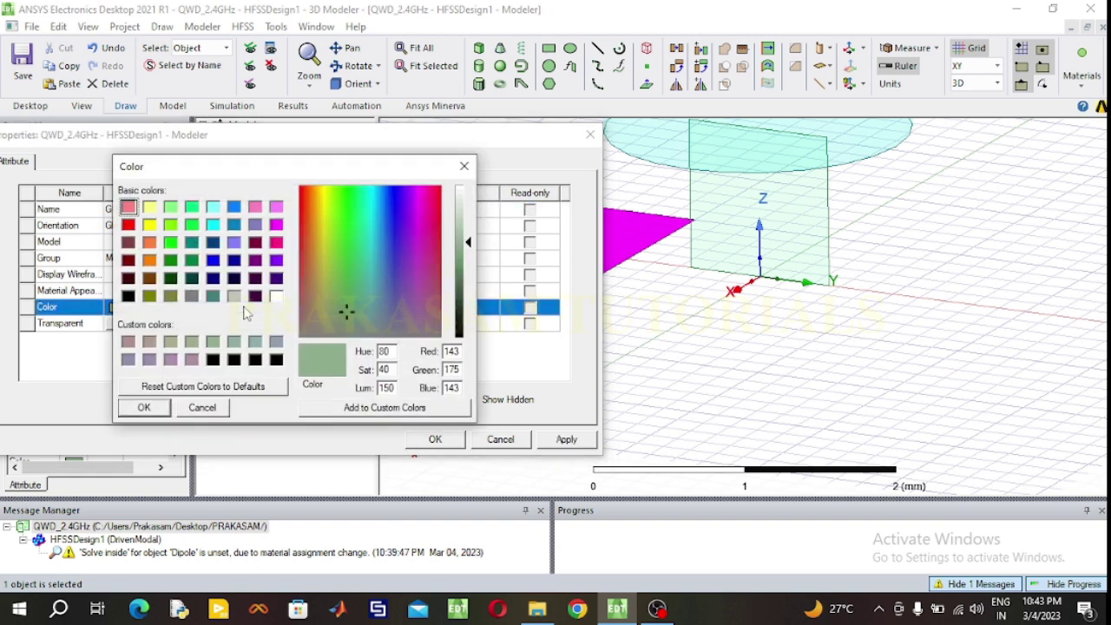
left_click(150, 208)
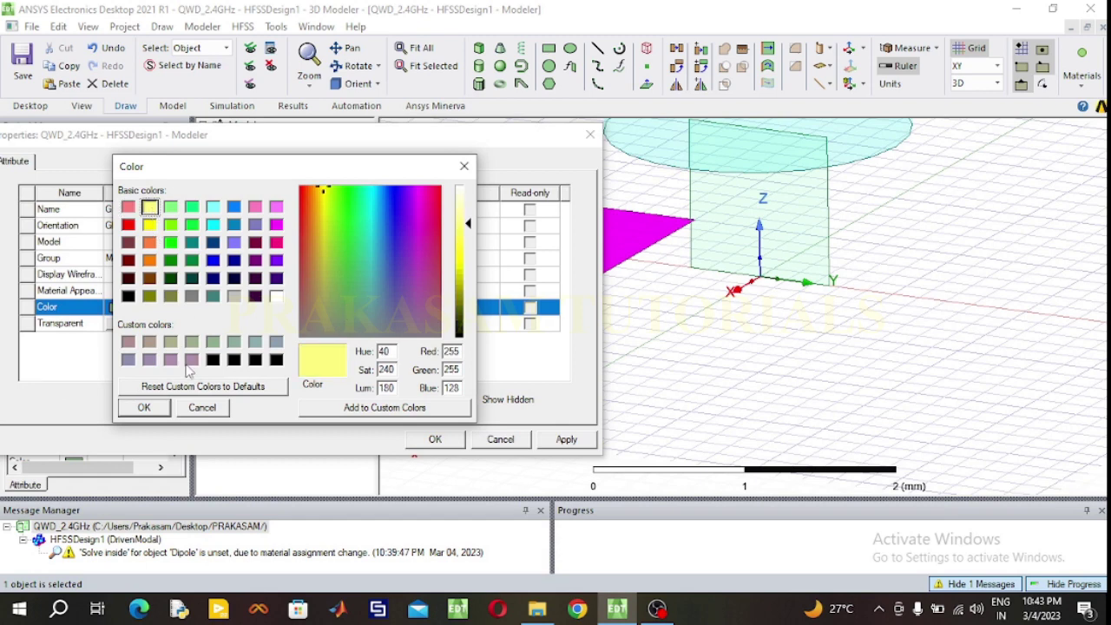
left_click(160, 408)
left_click(435, 439)
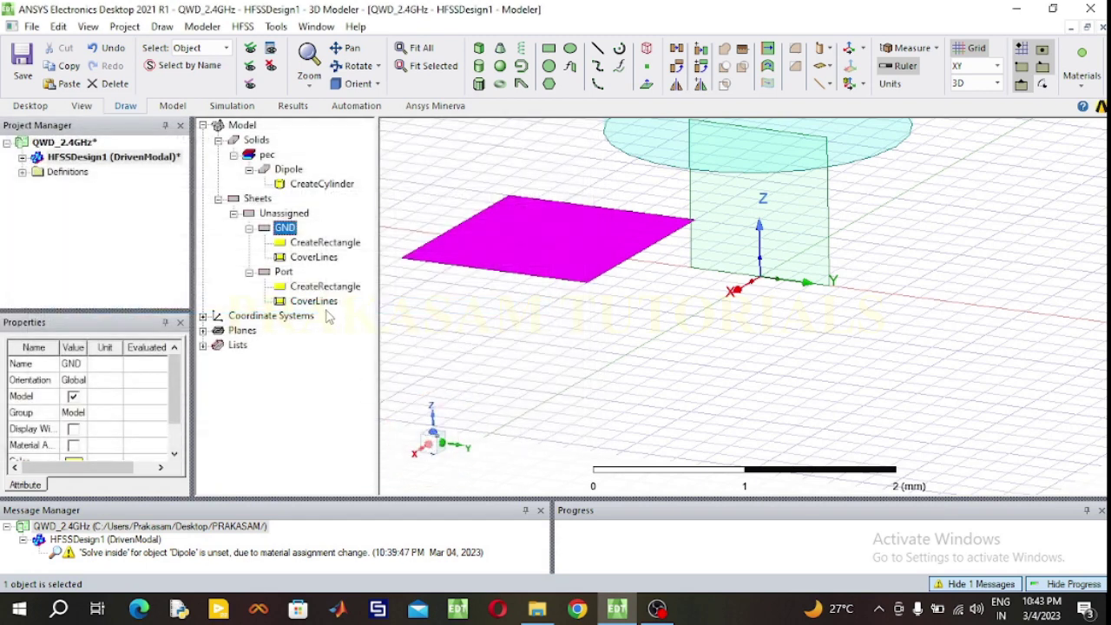
Set the GND rectangle's XSize and YSize to 62 mm and its position to -31,-31,0 mm.
double_click(324, 244)
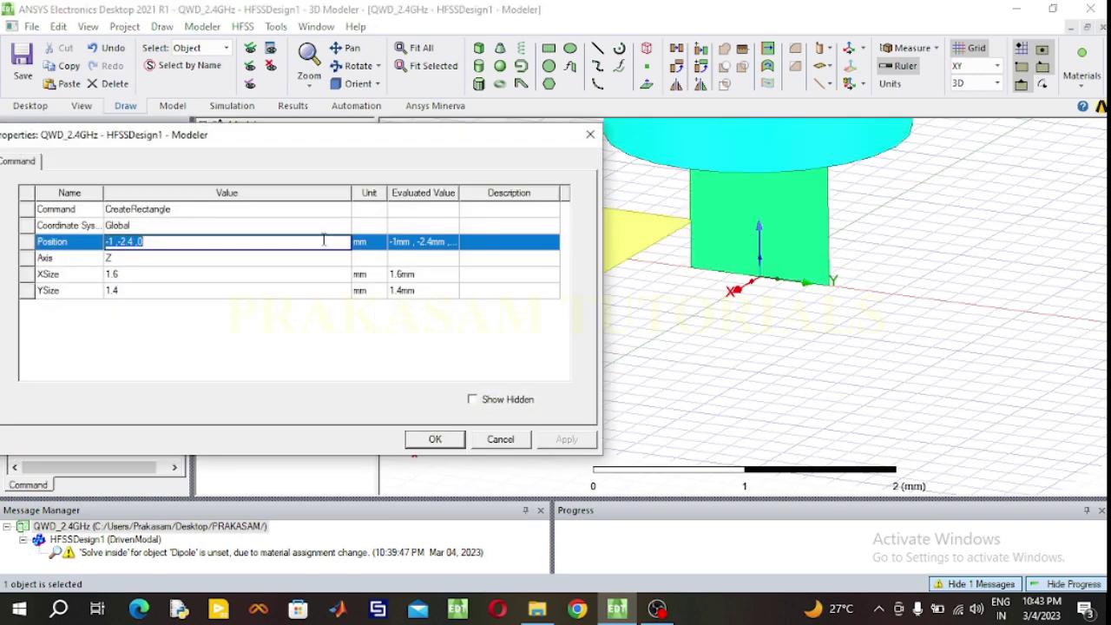
left_click_drag(352, 152, 816, 164)
left_click(601, 301)
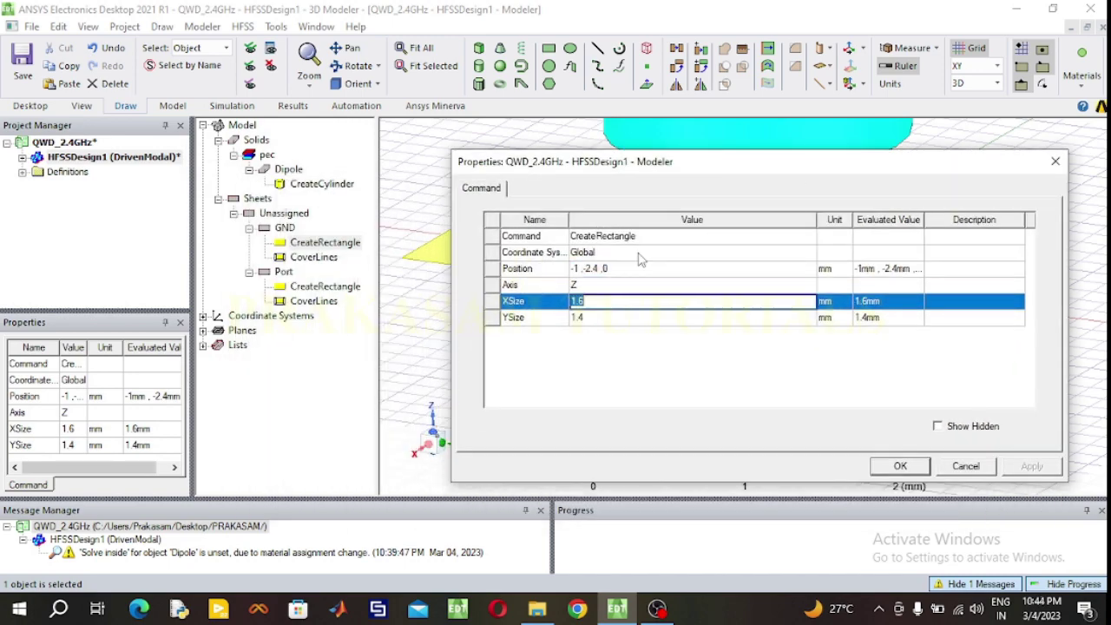
left_click_drag(701, 169, 329, 170)
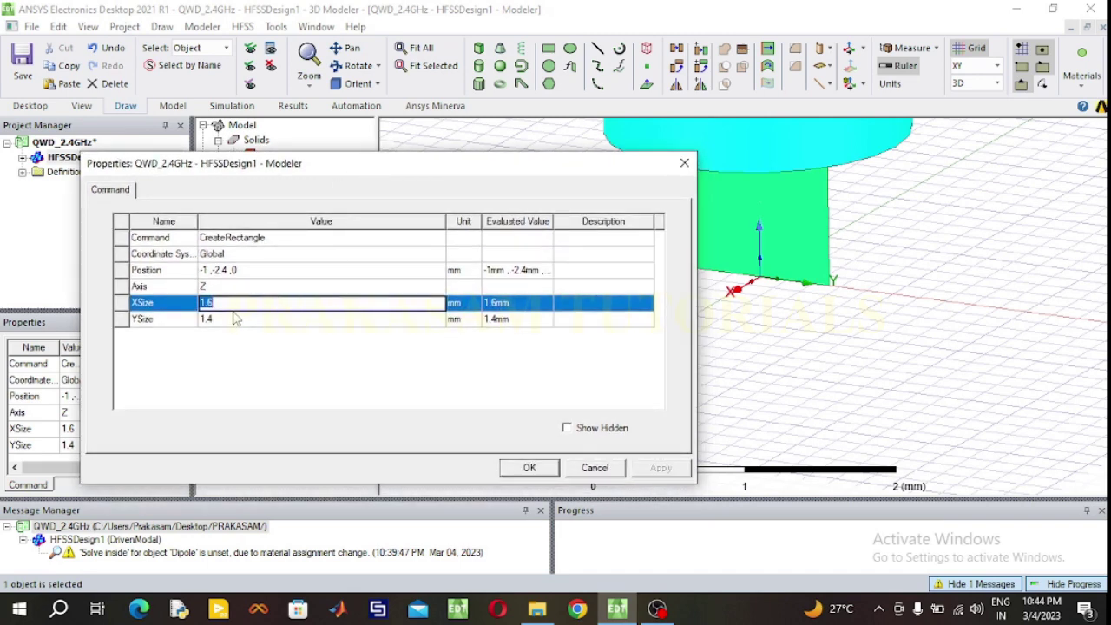
type("62")
left_click(245, 319)
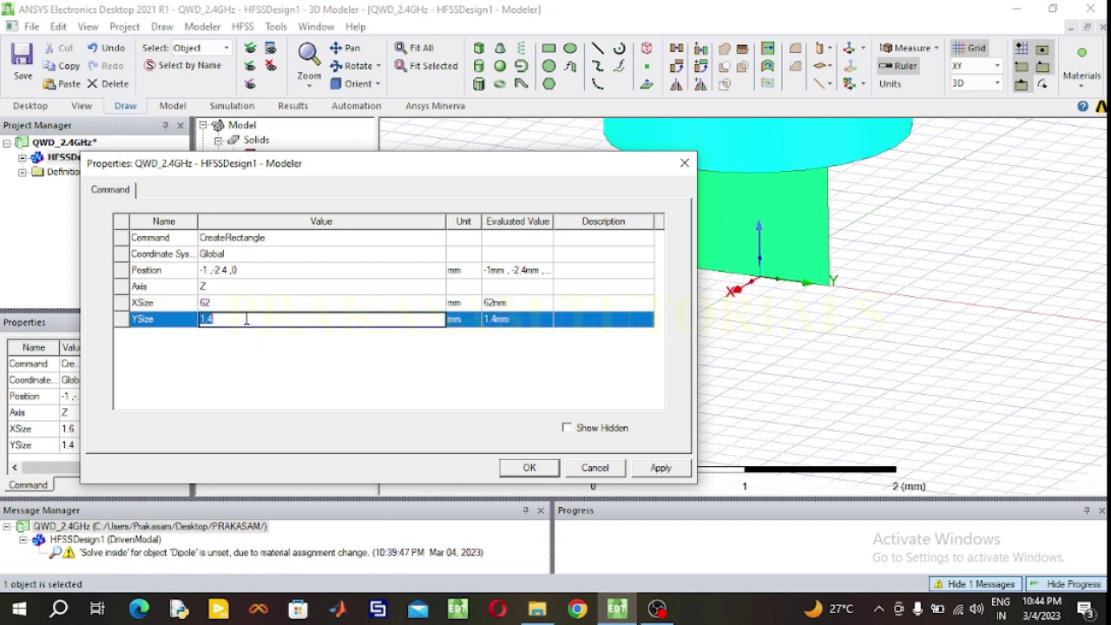
type("62")
left_click(246, 269)
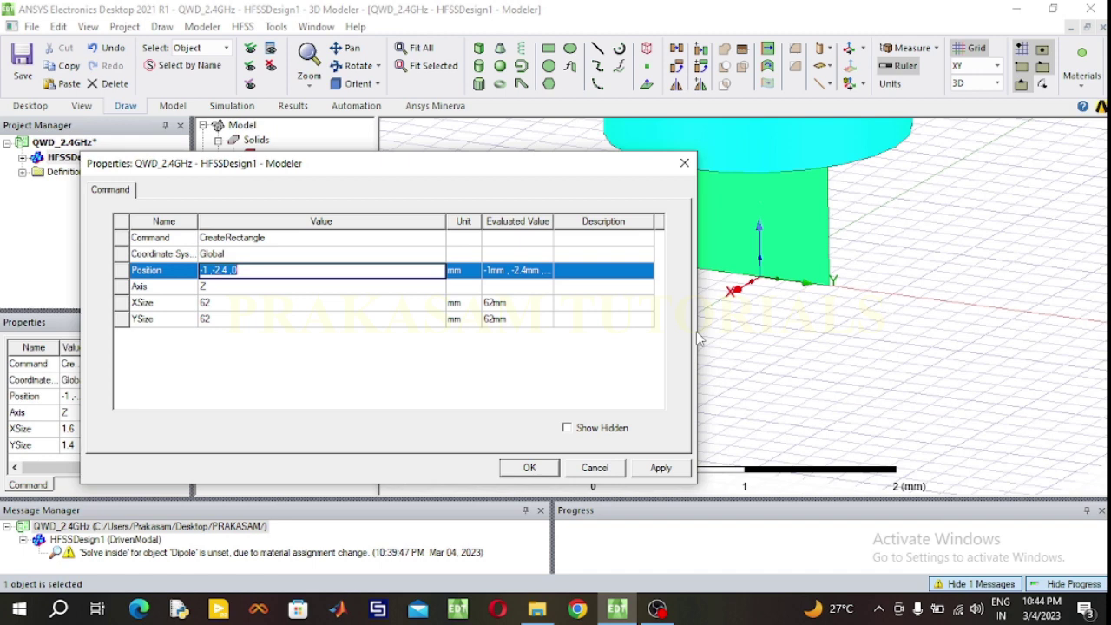
key("BackSpace")
type("-31,-31,0")
left_click(529, 467)
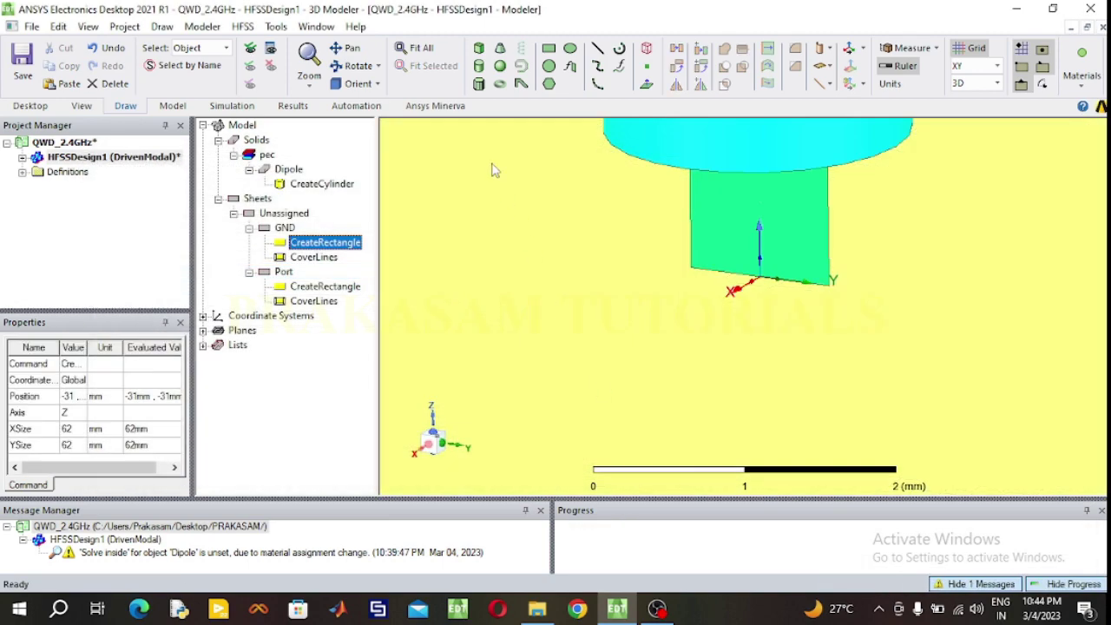
left_click(418, 50)
left_click(602, 255)
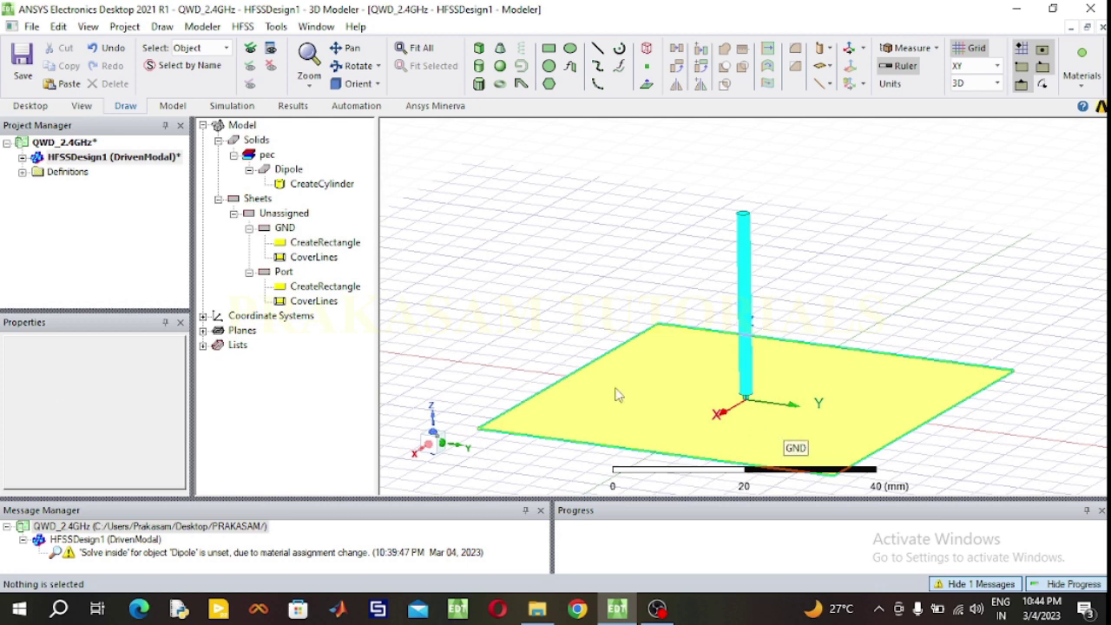
Assign a lumped port excitation named 1 to the Port sheet, keeping the full port impedance at 50 ohm.
left_click(22, 157)
left_click(22, 157)
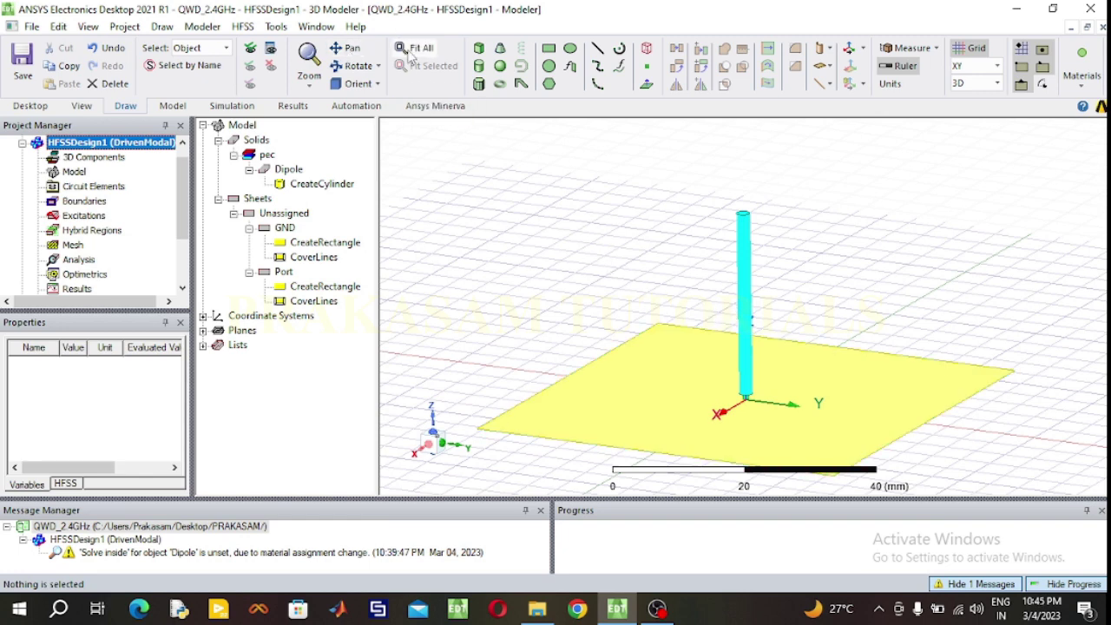
left_click(347, 48)
left_click_drag(652, 268, 662, 228)
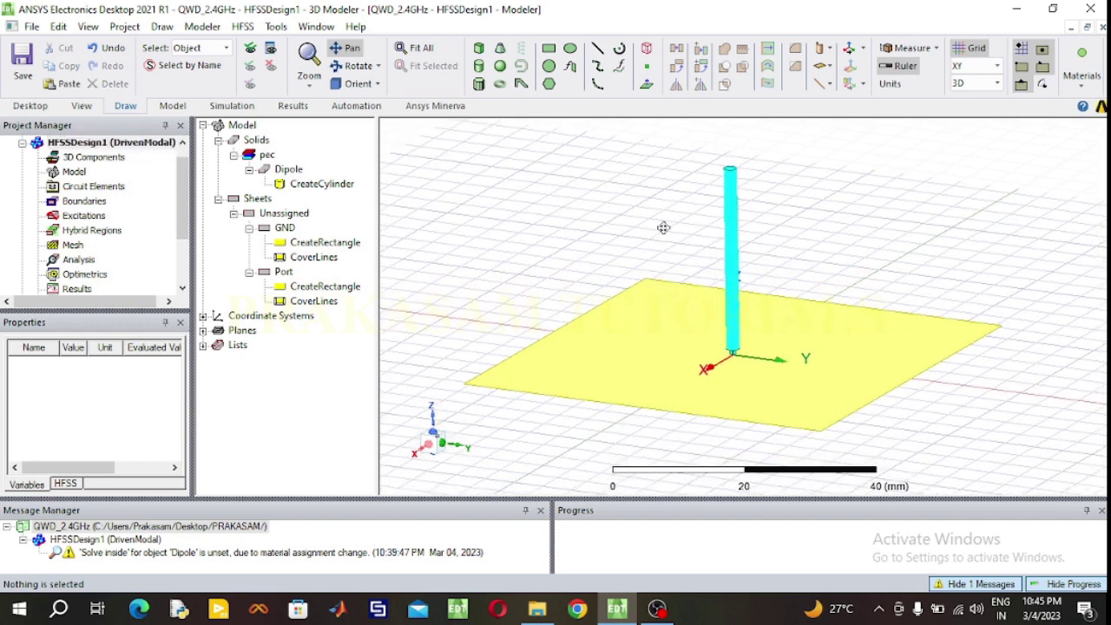
right_click(659, 202)
key("Escape")
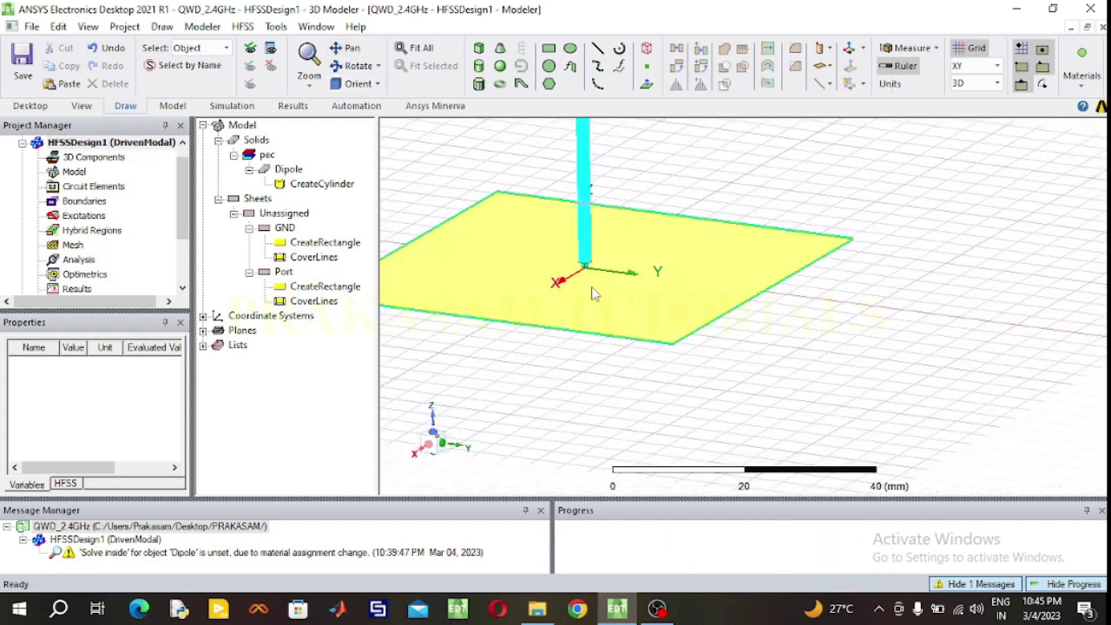
left_click(286, 273)
scroll(579, 270, "up", 2)
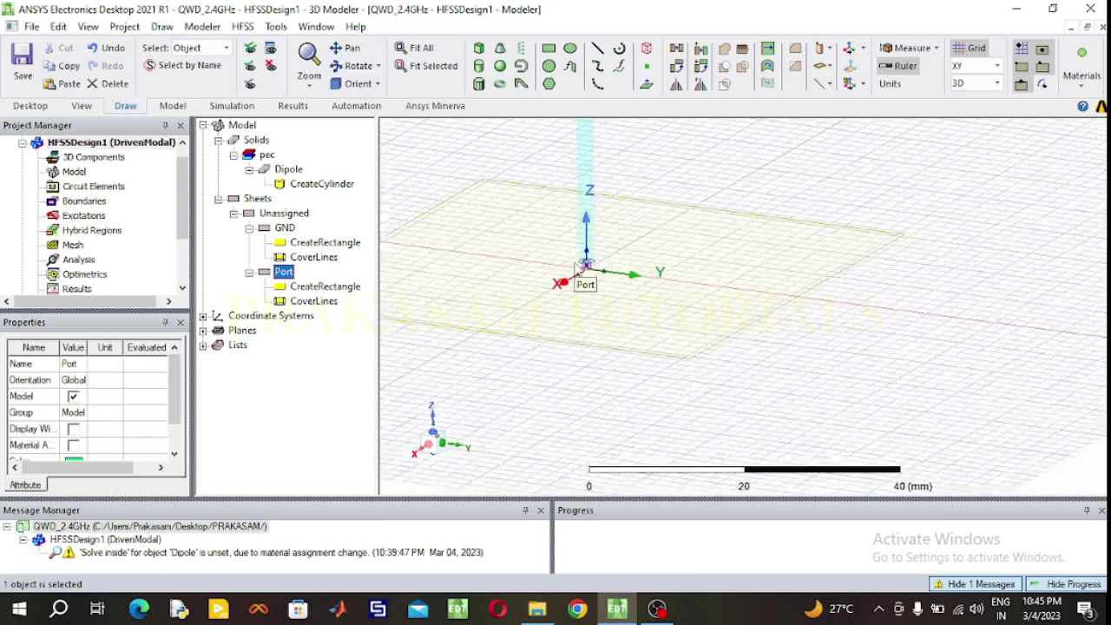
scroll(573, 260, "up", 5)
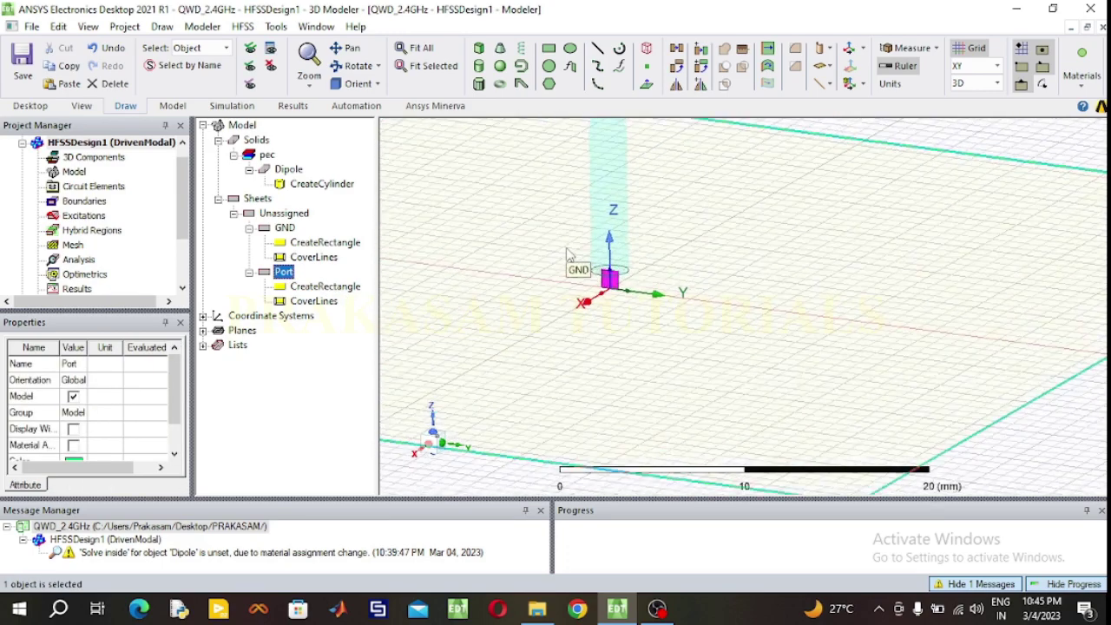
scroll(598, 274, "up", 3)
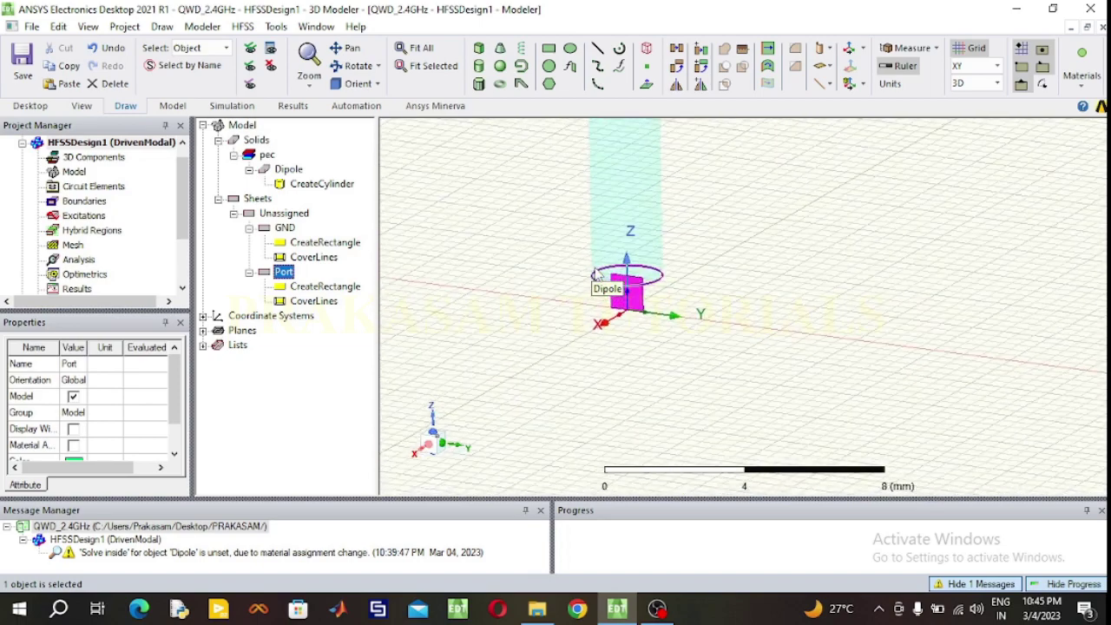
scroll(599, 282, "up", 3)
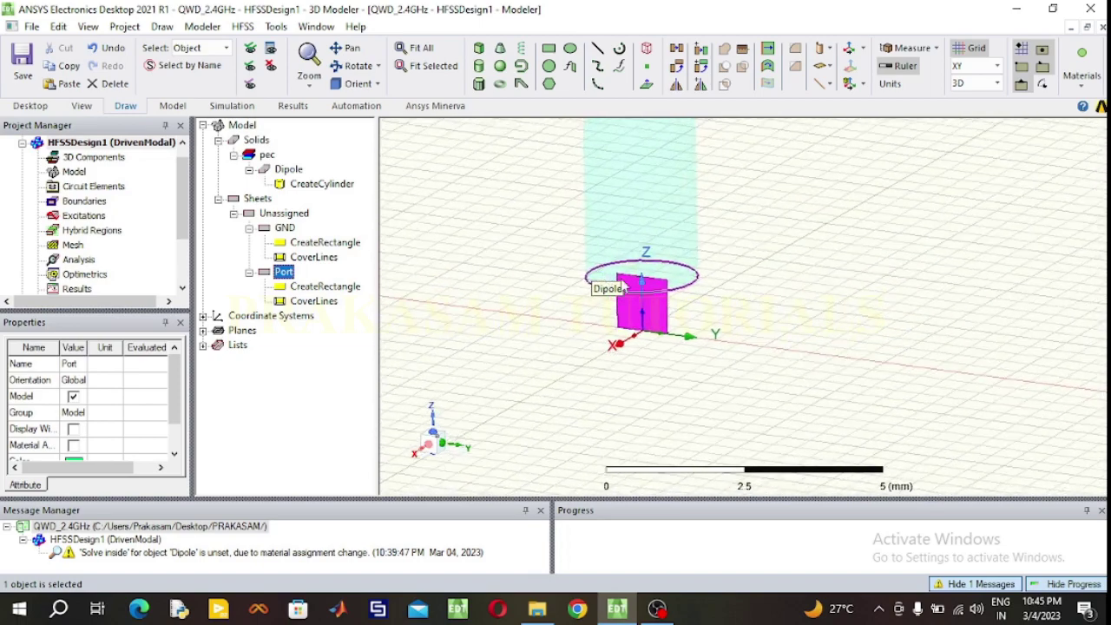
scroll(584, 295, "up", 3)
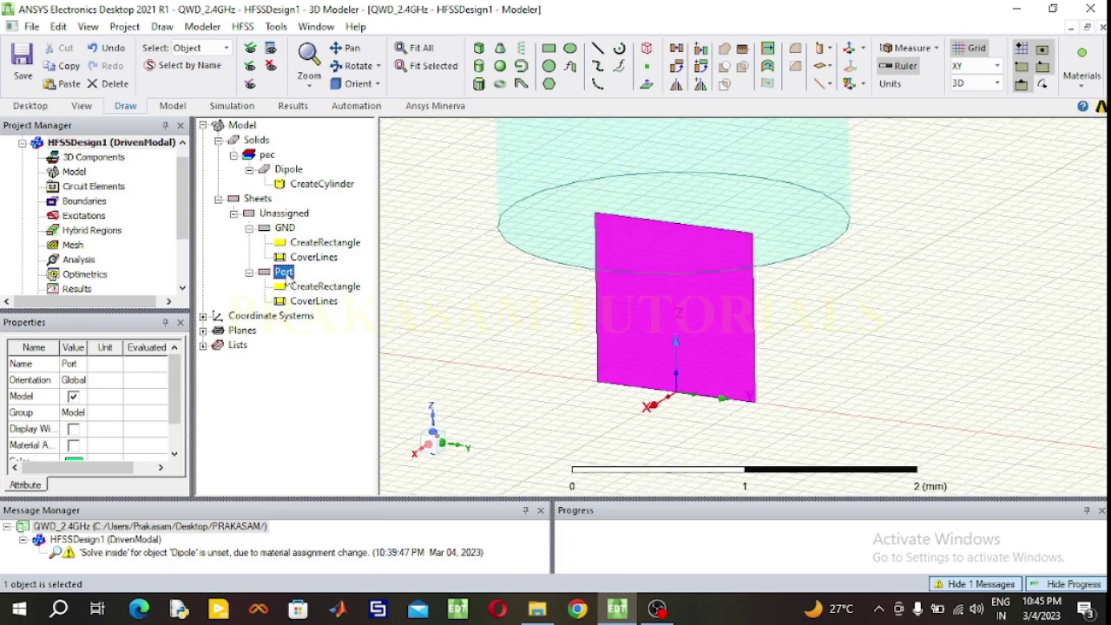
right_click(286, 274)
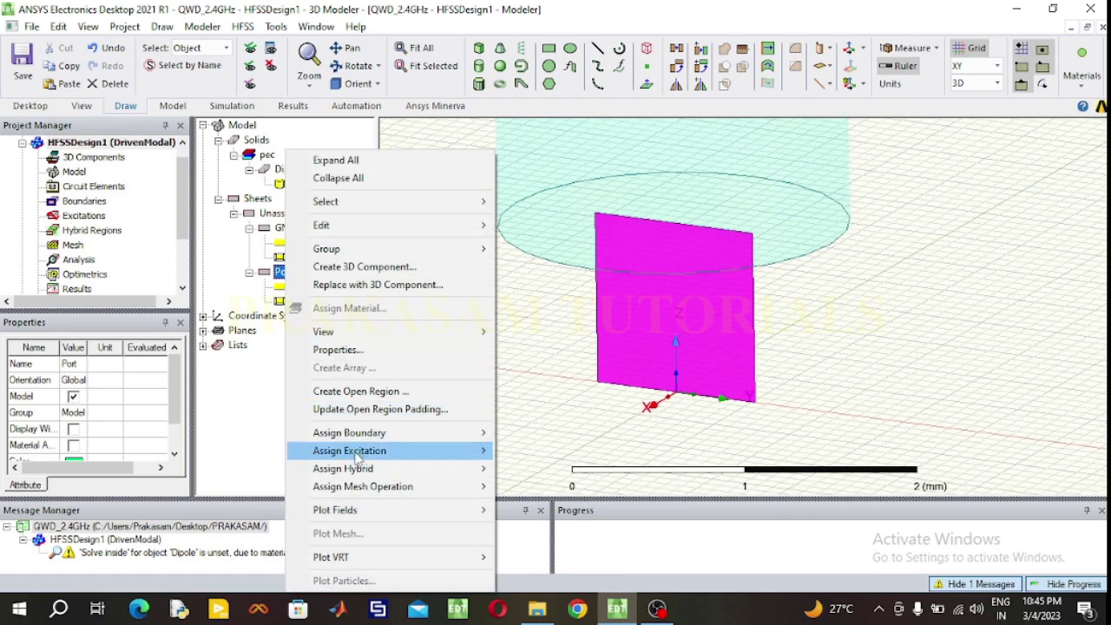
mouse_move(357, 457)
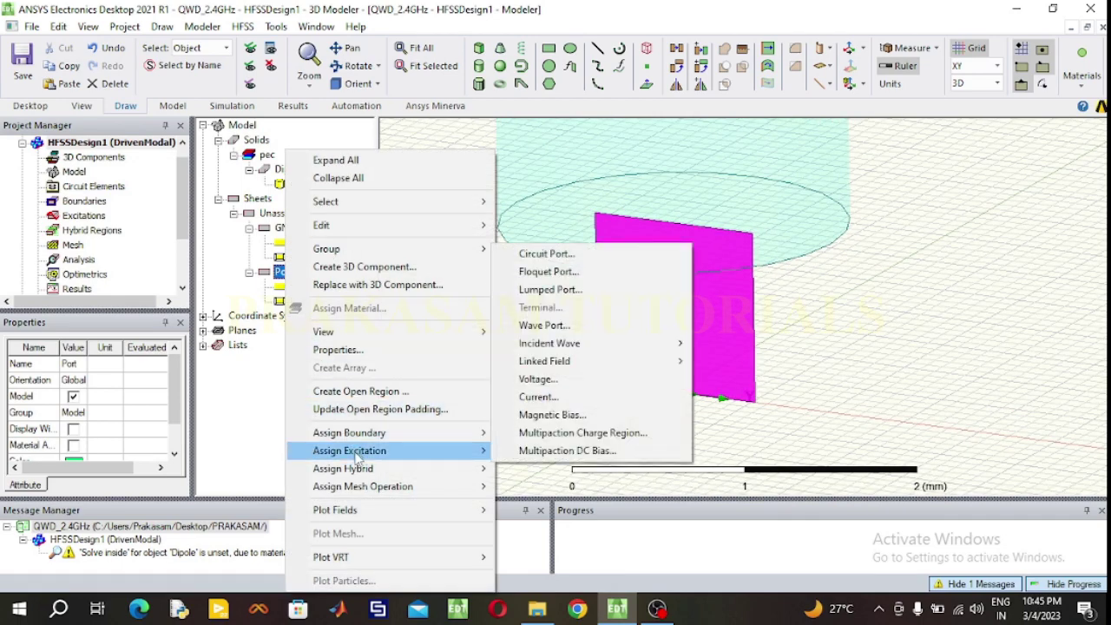
left_click(550, 292)
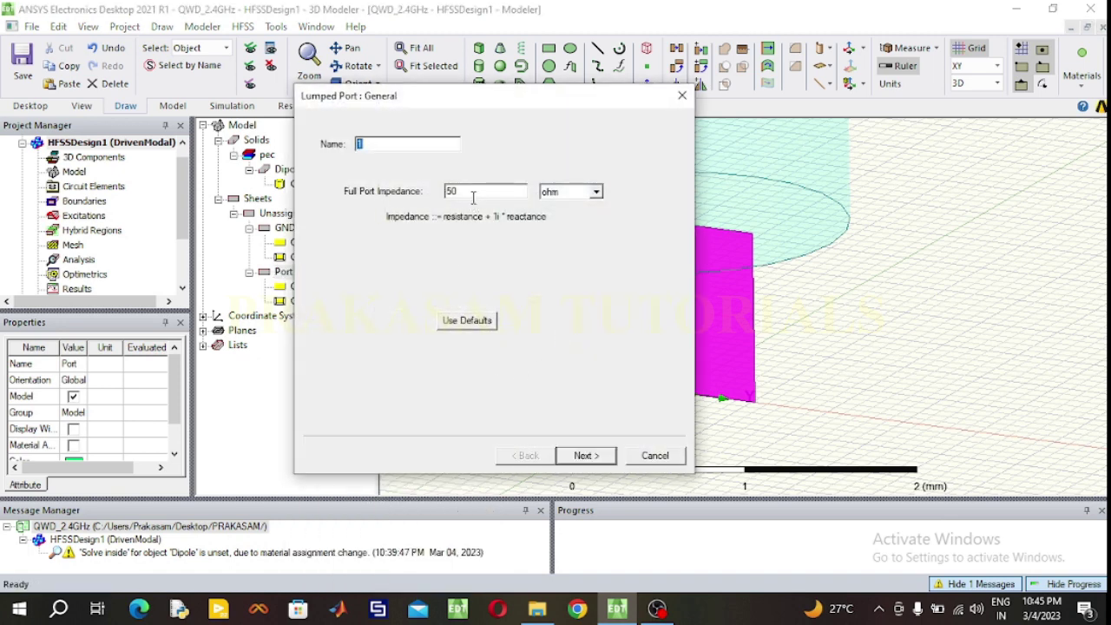
left_click(586, 456)
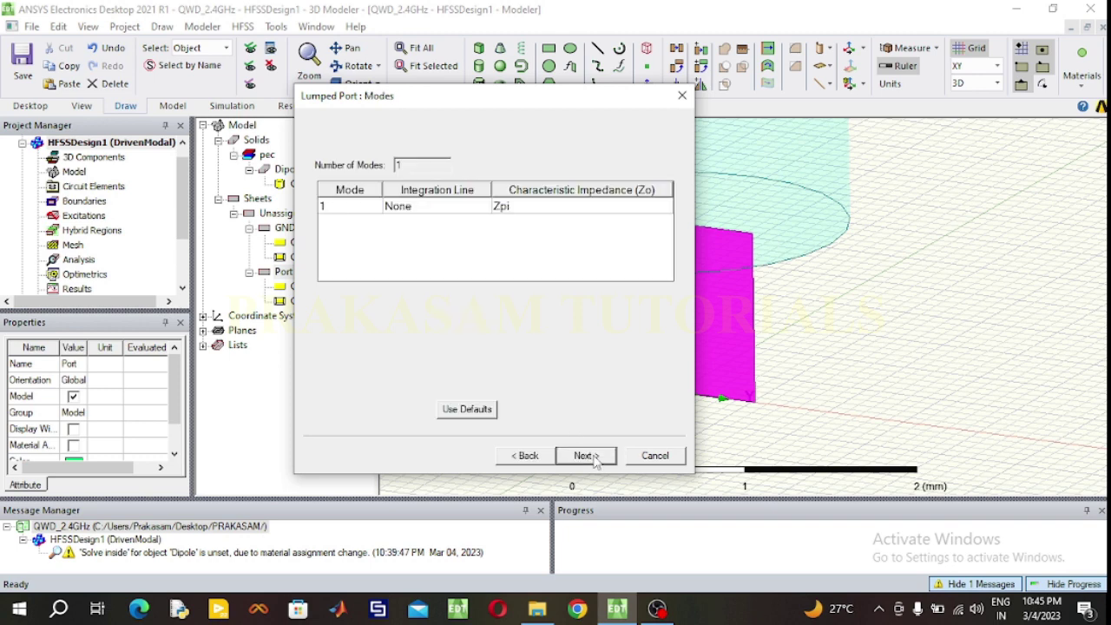
Define mode 1's integration line from the port sheet's lower edge center at the origin up to its upper edge center.
left_click(444, 212)
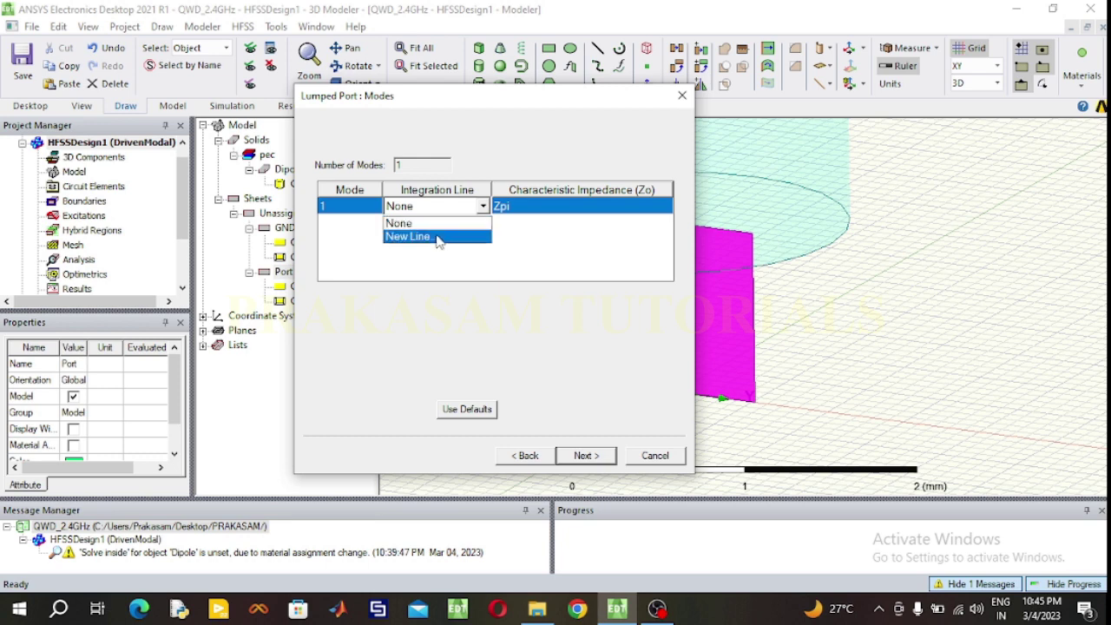
left_click(425, 236)
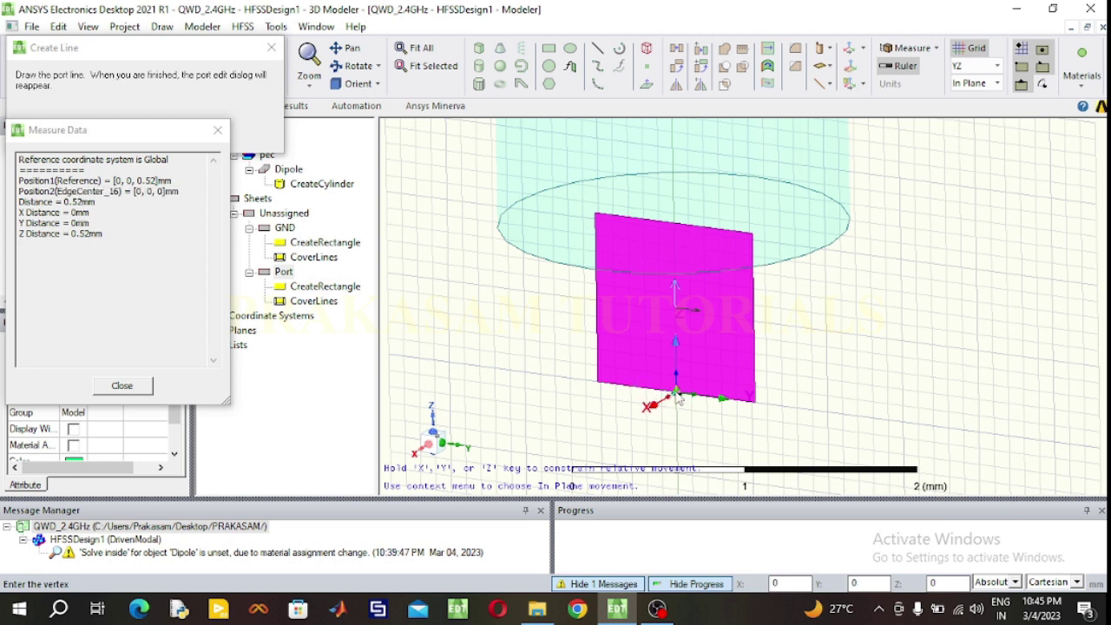
left_click(677, 395)
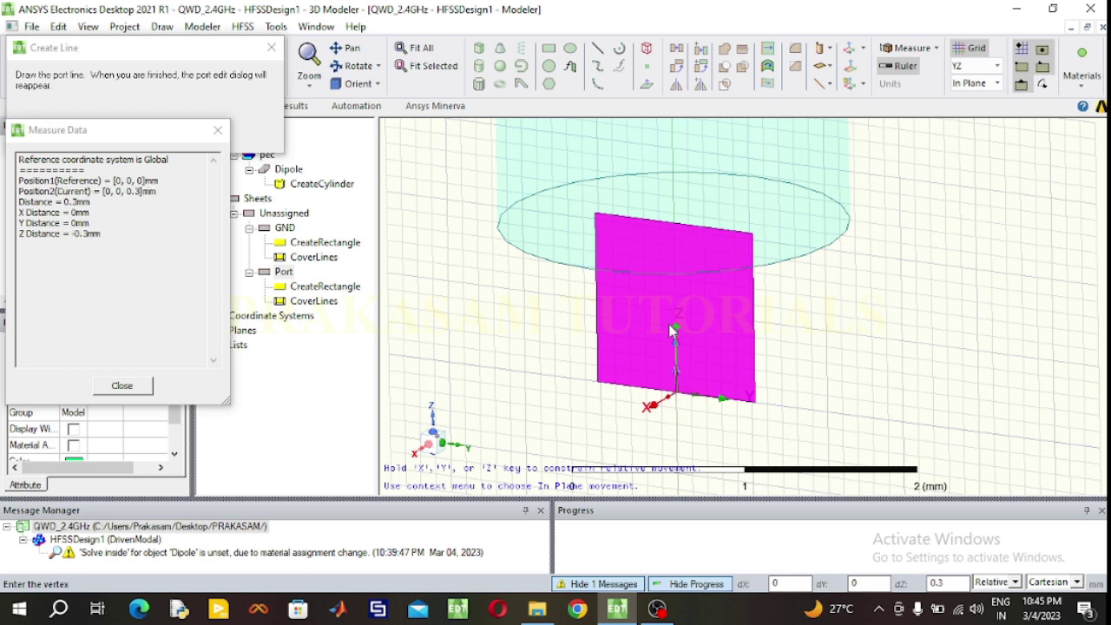
left_click(673, 227)
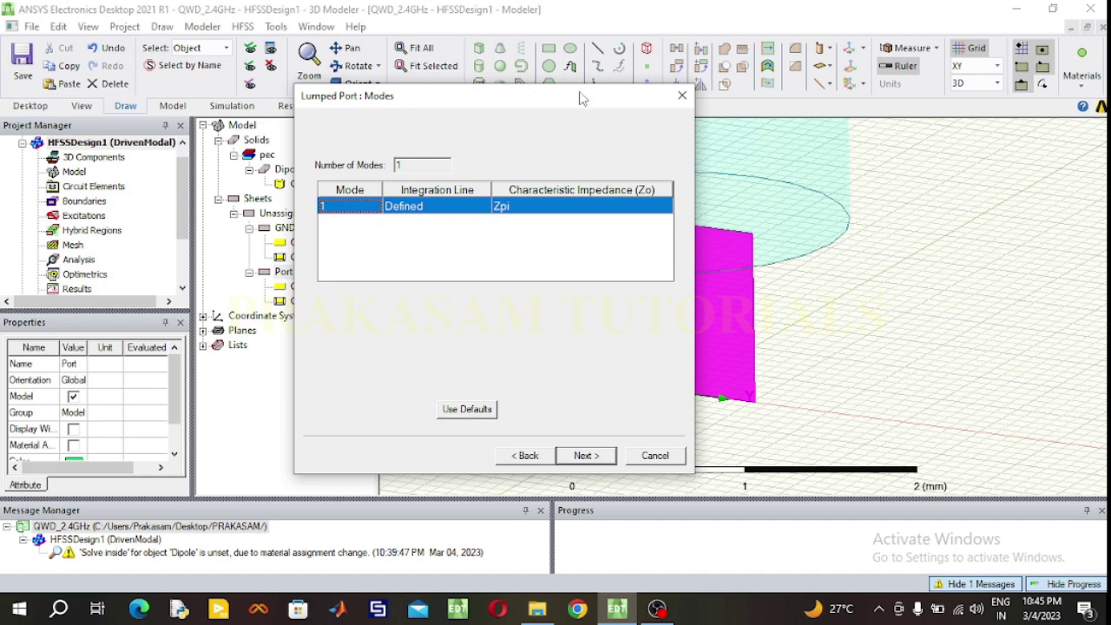
left_click_drag(581, 97, 474, 93)
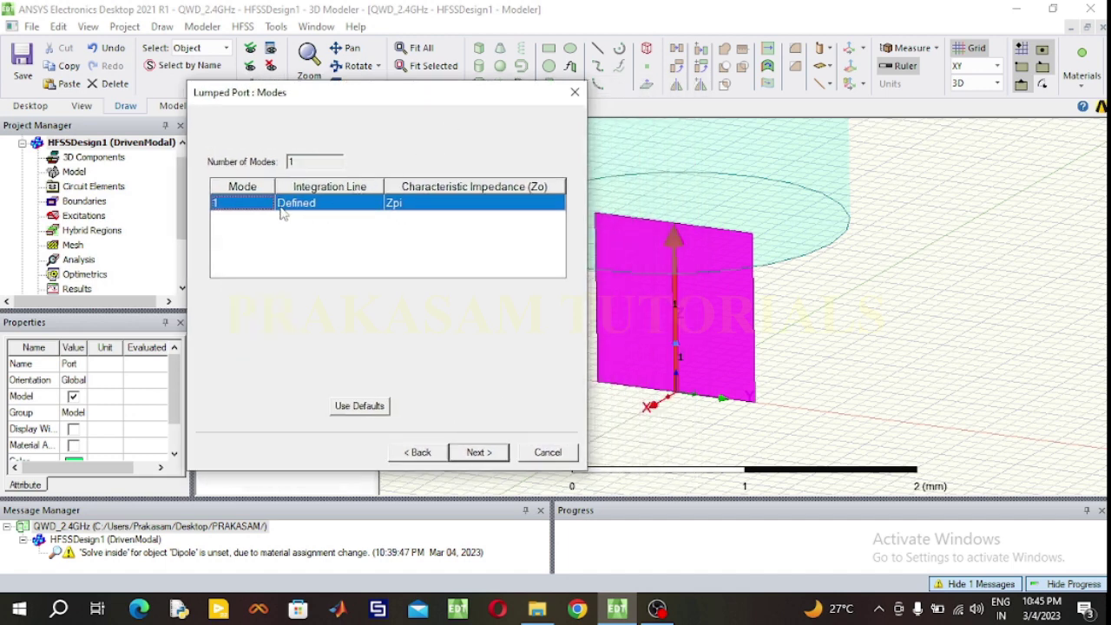
Change the full port impedance used to renormalize all modes and finish the lumped port.
left_click(478, 453)
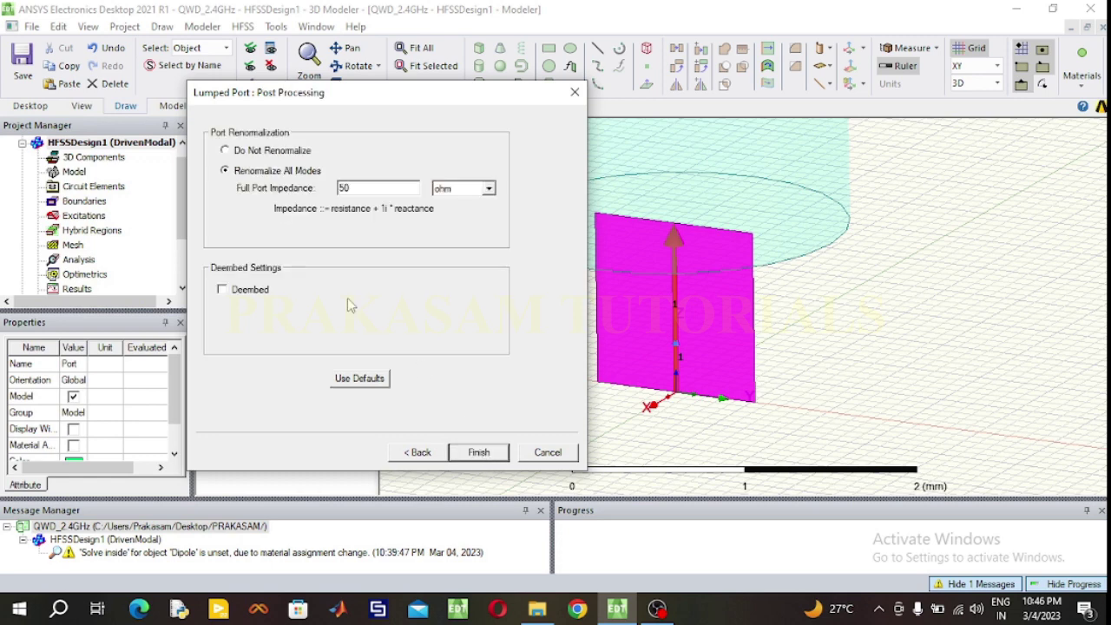
left_click_drag(358, 189, 339, 189)
type("3")
left_click(478, 452)
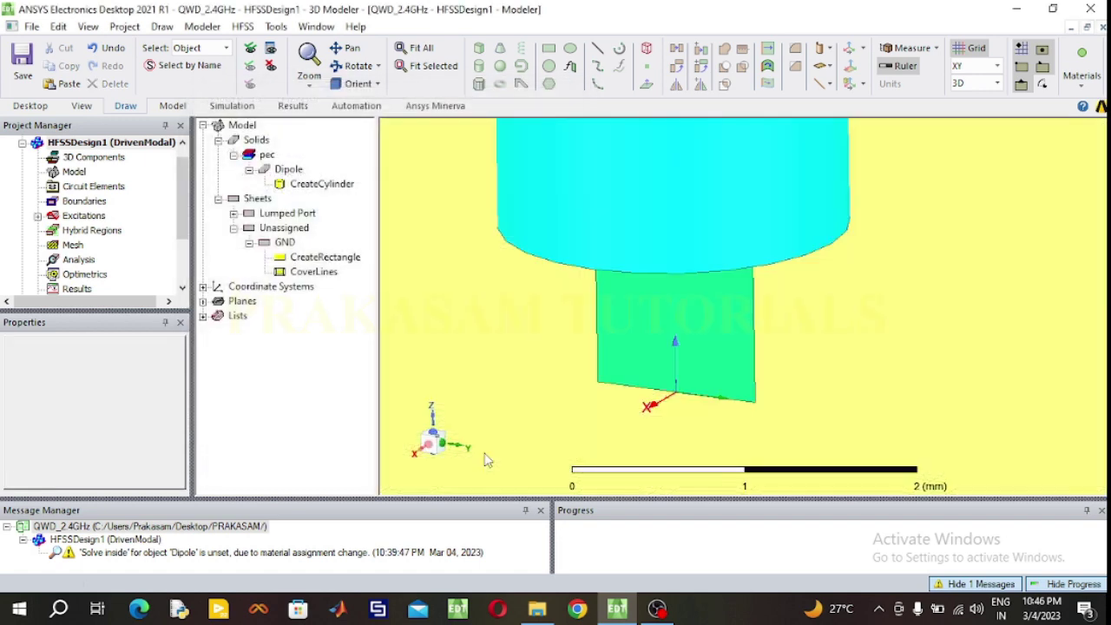
Select lumped port excitation 1 and examine its placement between the dipole and the GND sheet.
left_click(416, 50)
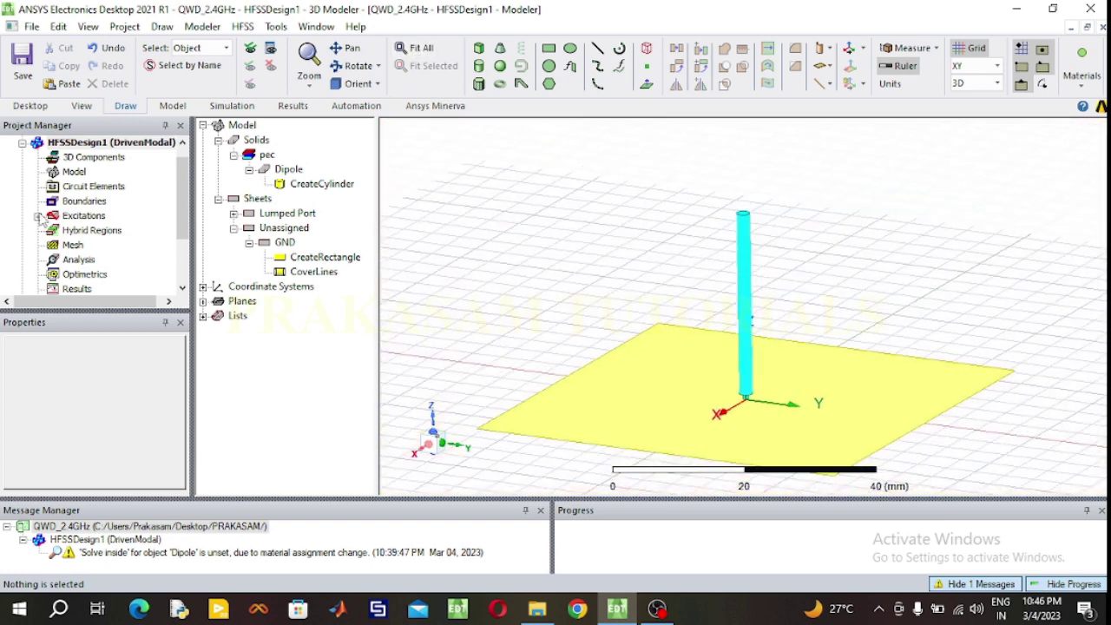
left_click(38, 216)
left_click(80, 230)
scroll(742, 423, "up", 2)
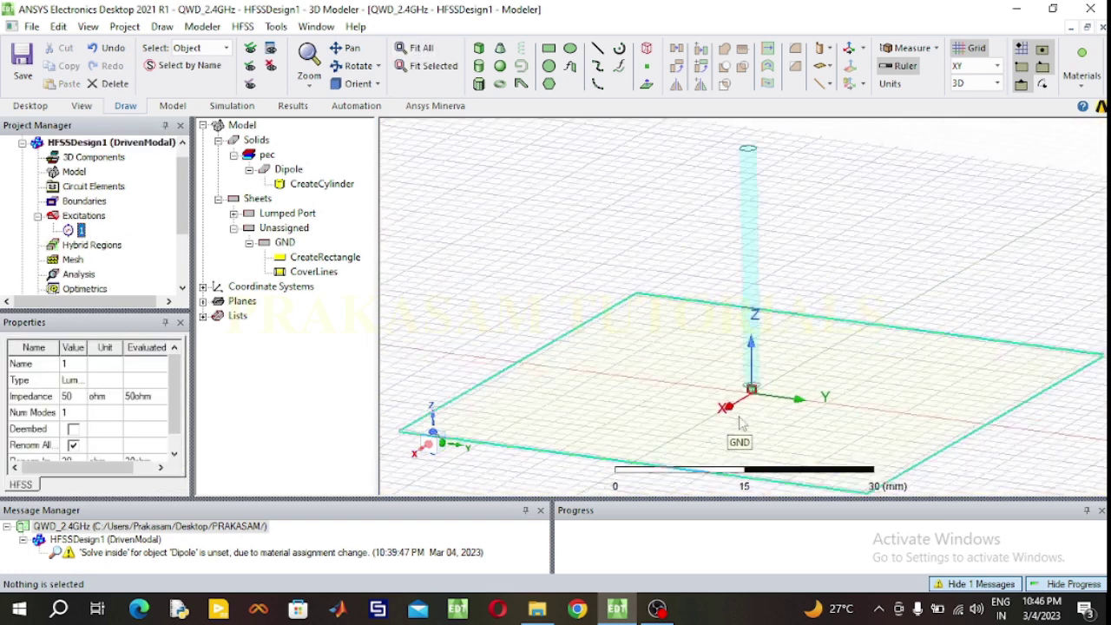
scroll(742, 422, "up", 4)
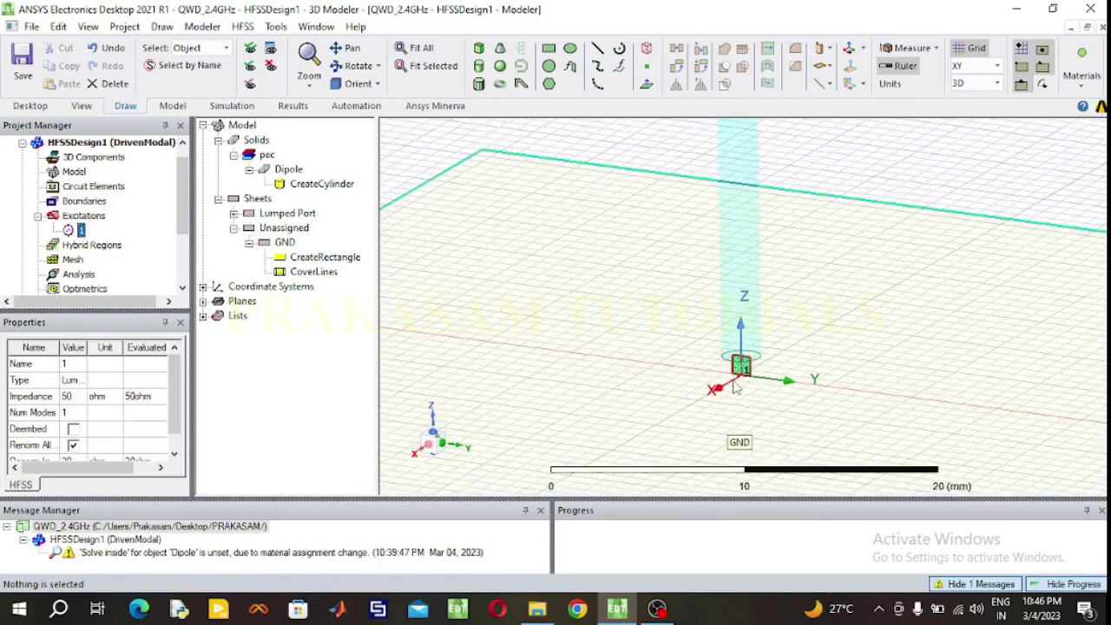
scroll(735, 386, "up", 5)
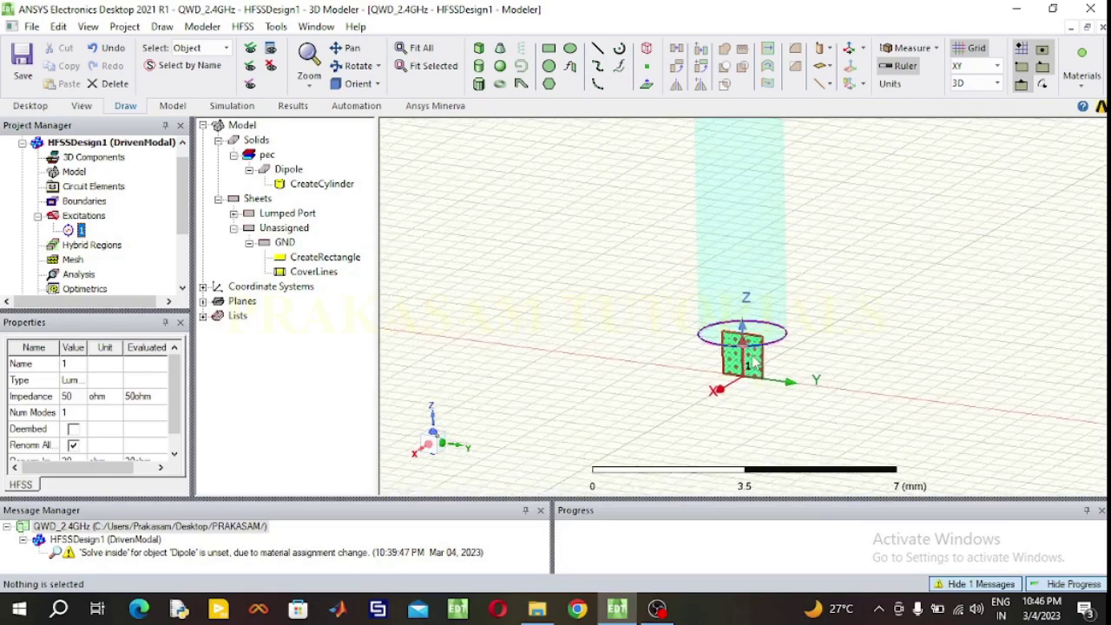
Assign a Perfect E boundary to the GND sheet without an infinite ground plane, and check its coverage.
scroll(753, 361, "up", 4)
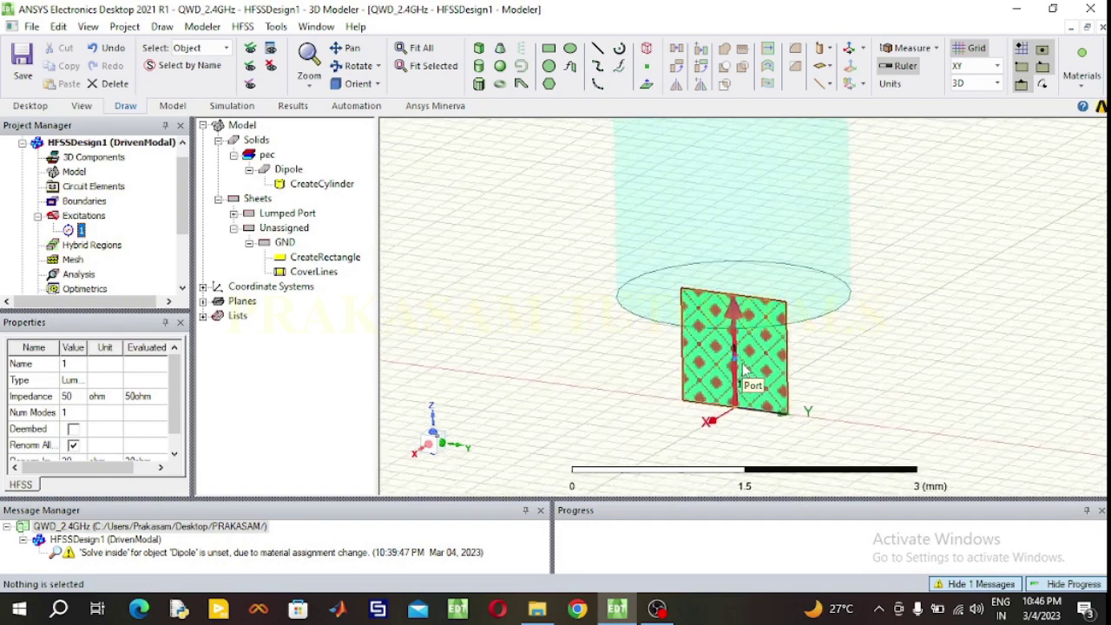
scroll(744, 372, "up", 1)
scroll(745, 371, "up", 2)
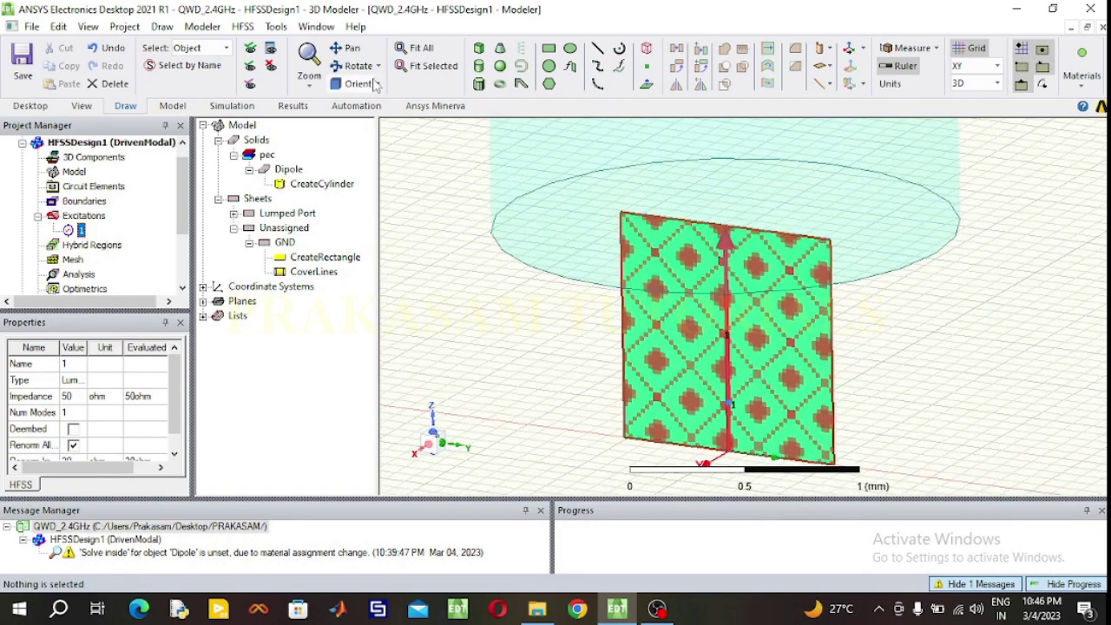
left_click(417, 51)
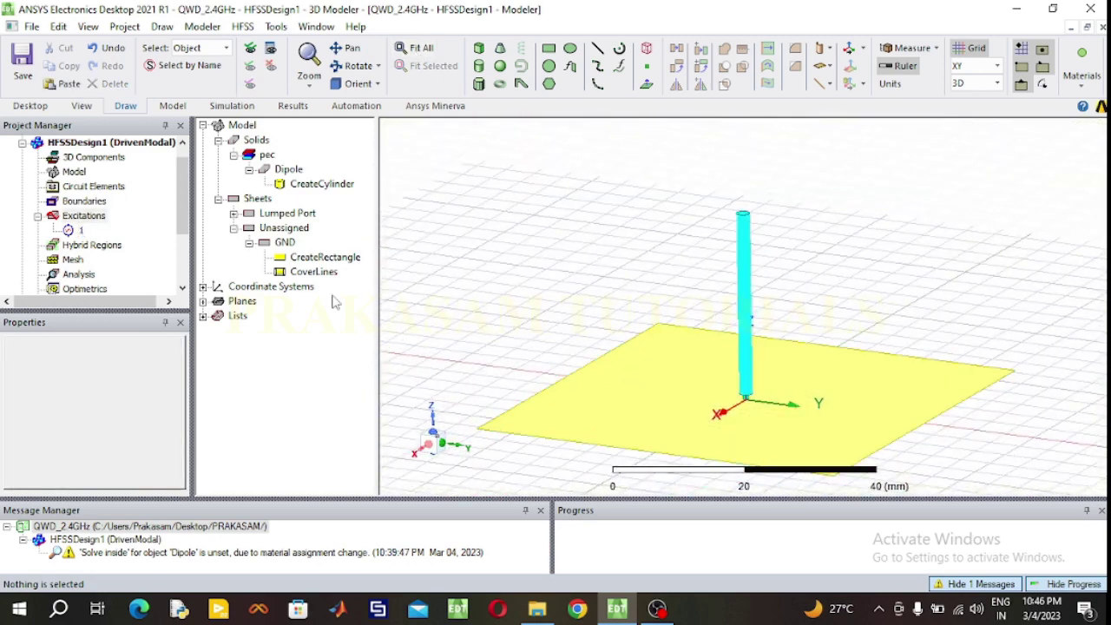
left_click(285, 243)
right_click(289, 246)
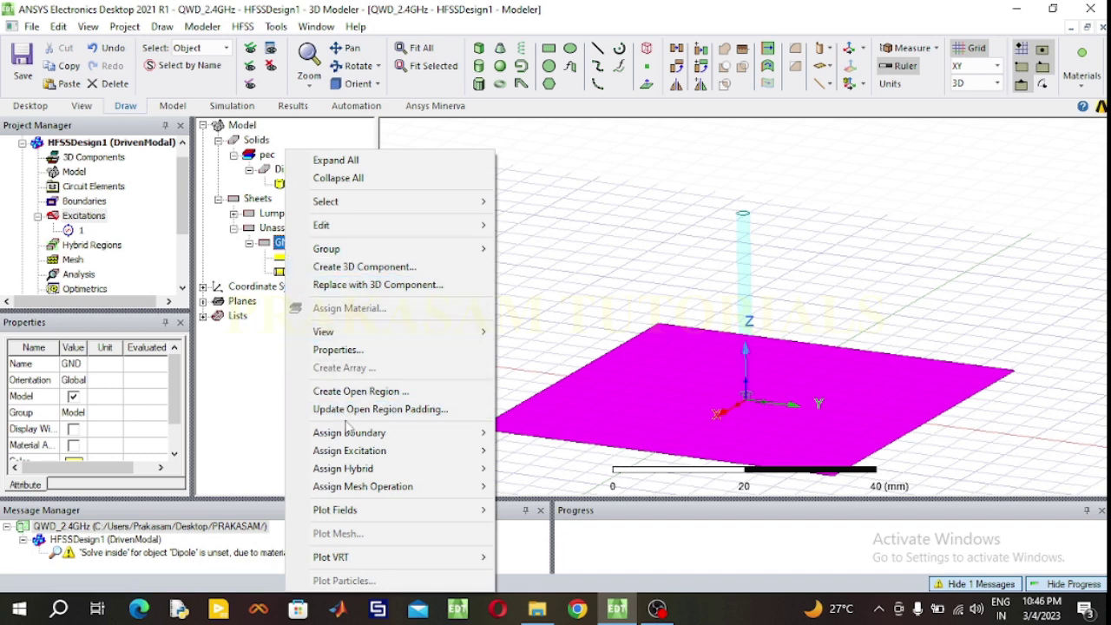
mouse_move(350, 433)
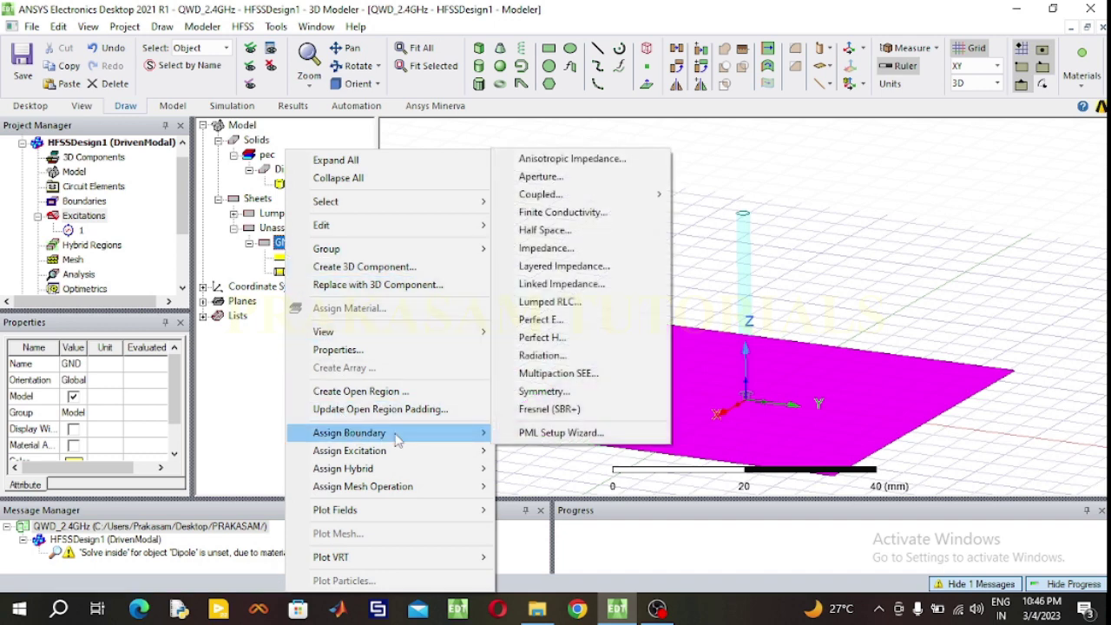
left_click(566, 323)
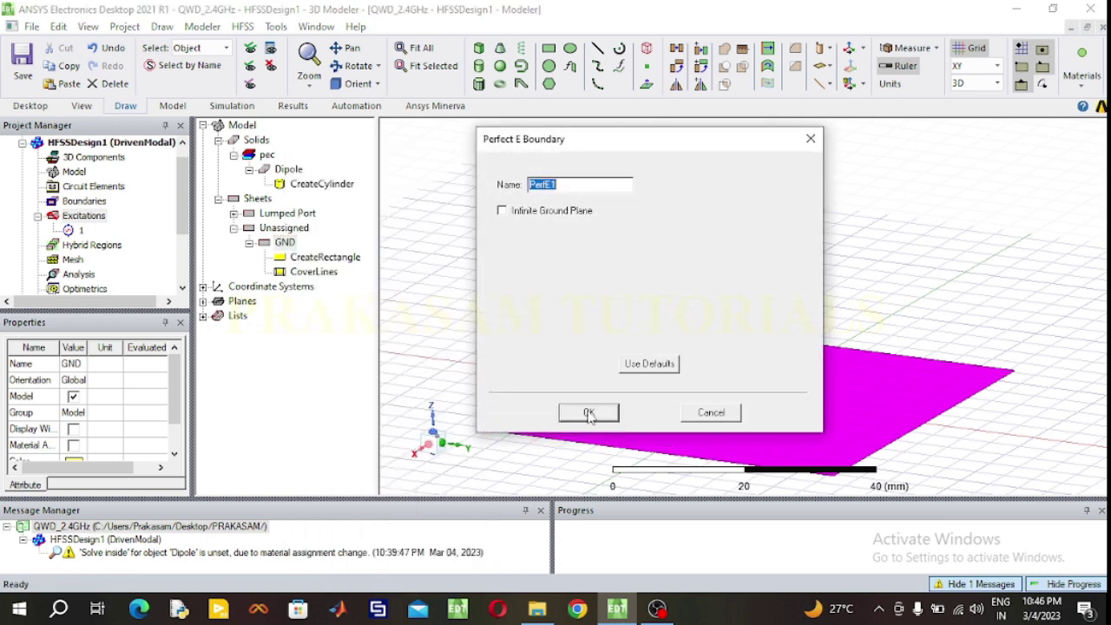
left_click(589, 413)
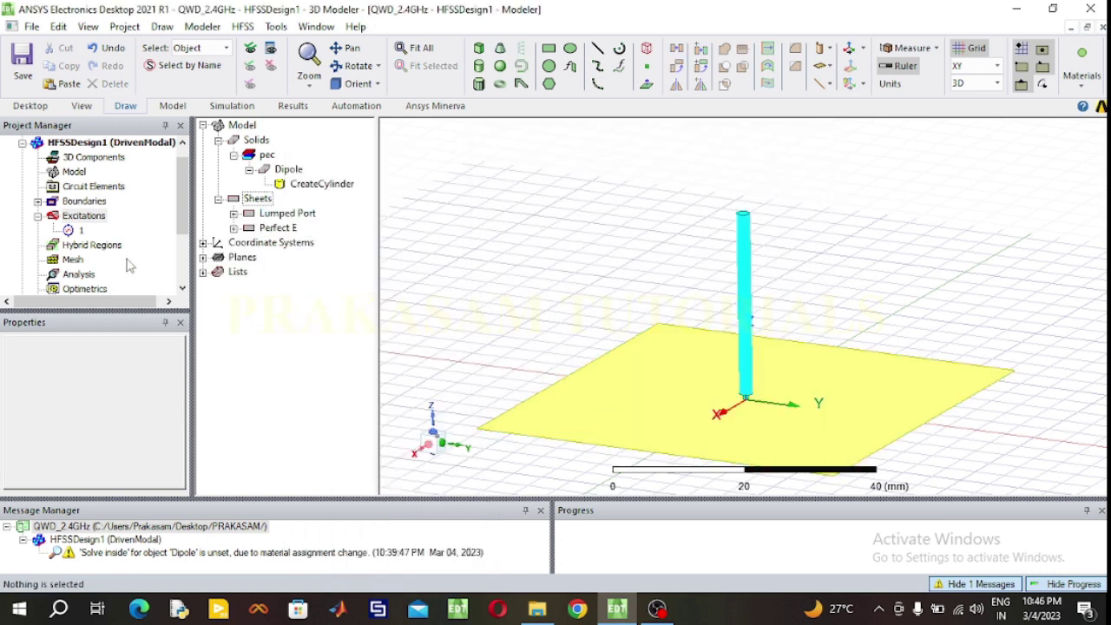
left_click(38, 202)
left_click(90, 215)
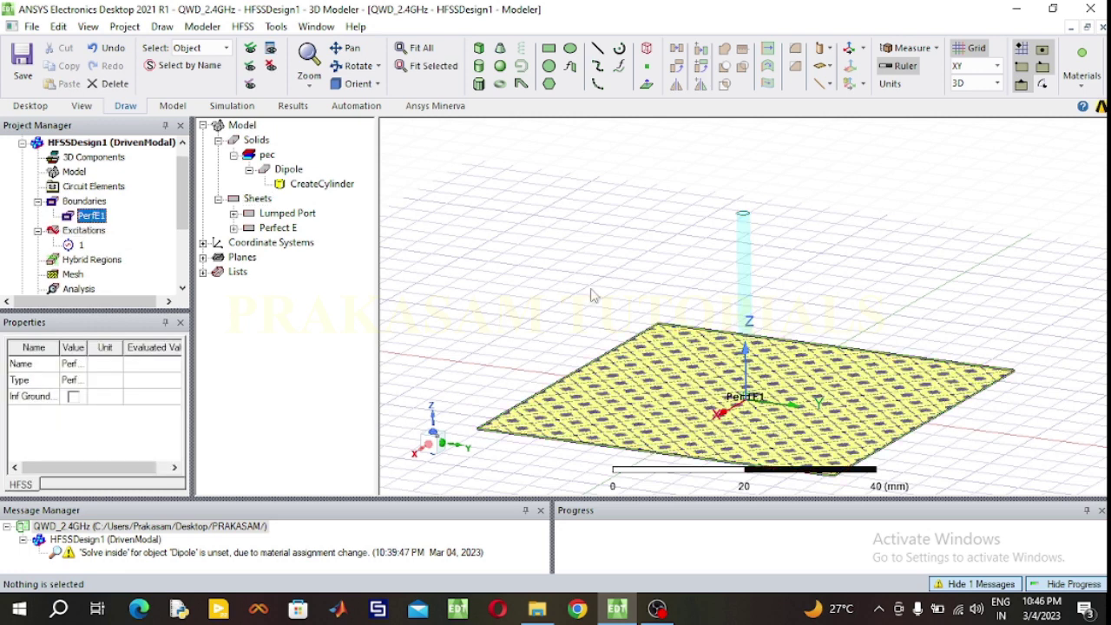
left_click(633, 286)
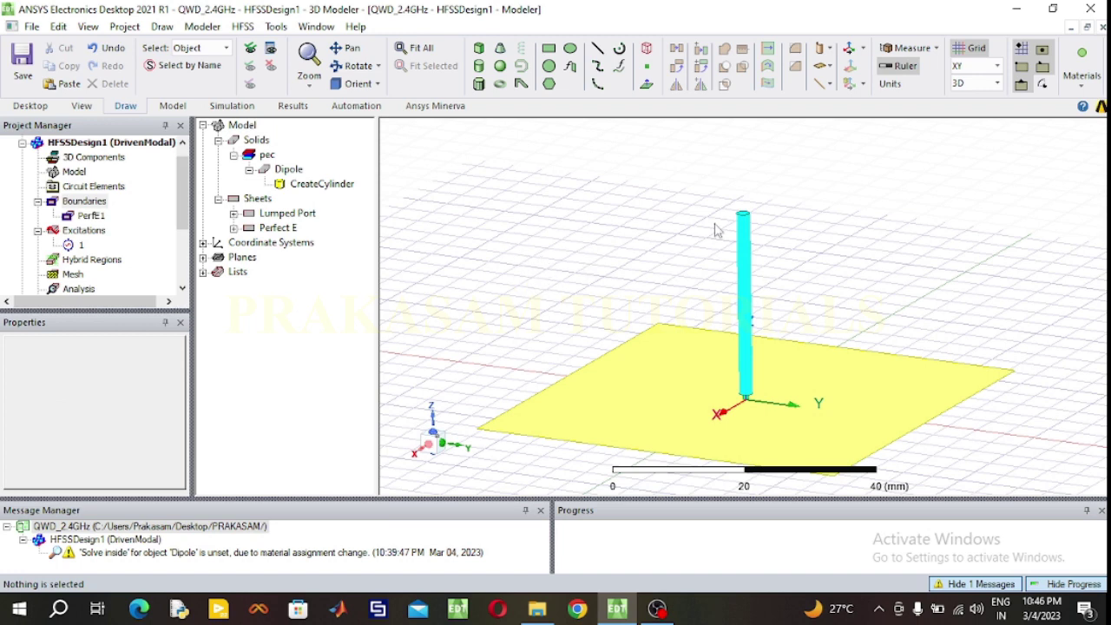
Draw a box of about 35 by 30 by 5 mm beside the ground sheet, starting at -80, -85, 0 mm.
left_click(480, 49)
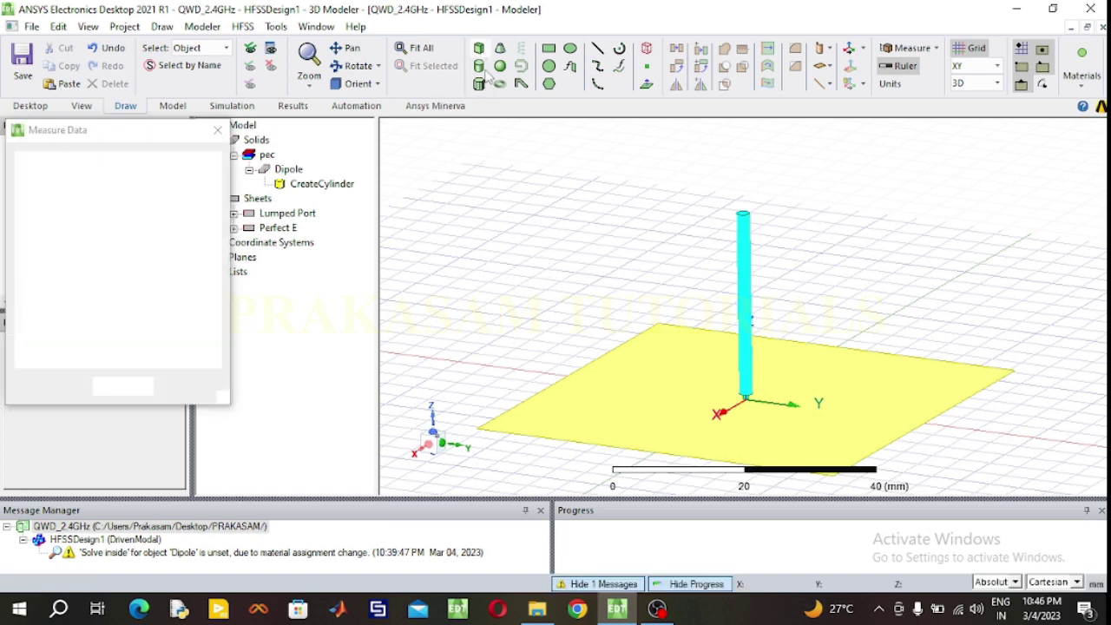
left_click(488, 200)
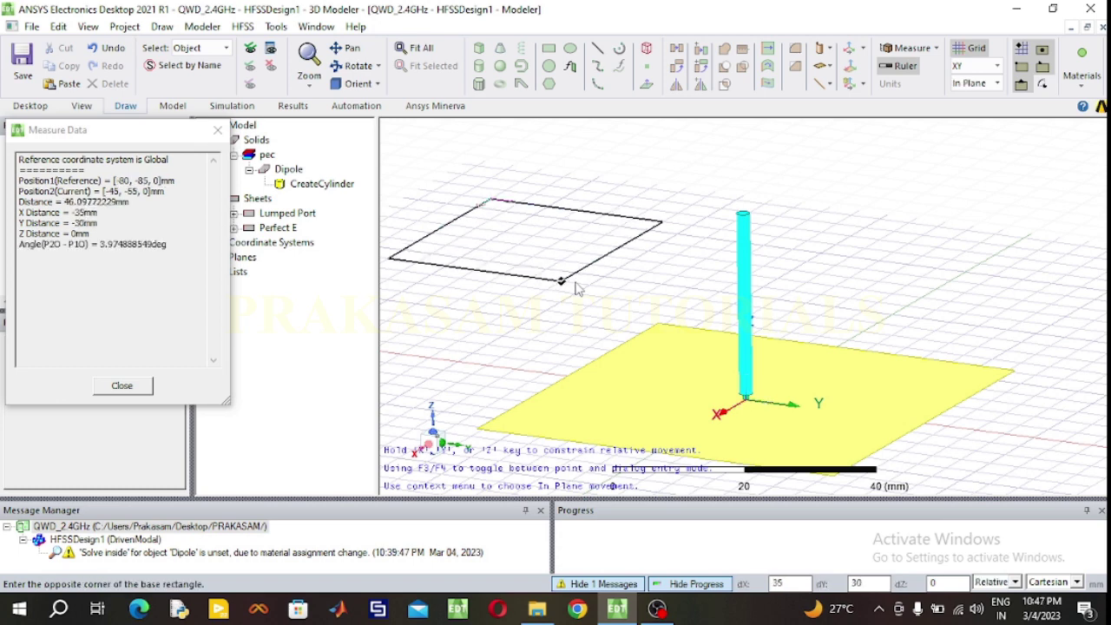
left_click(564, 280)
left_click(572, 254)
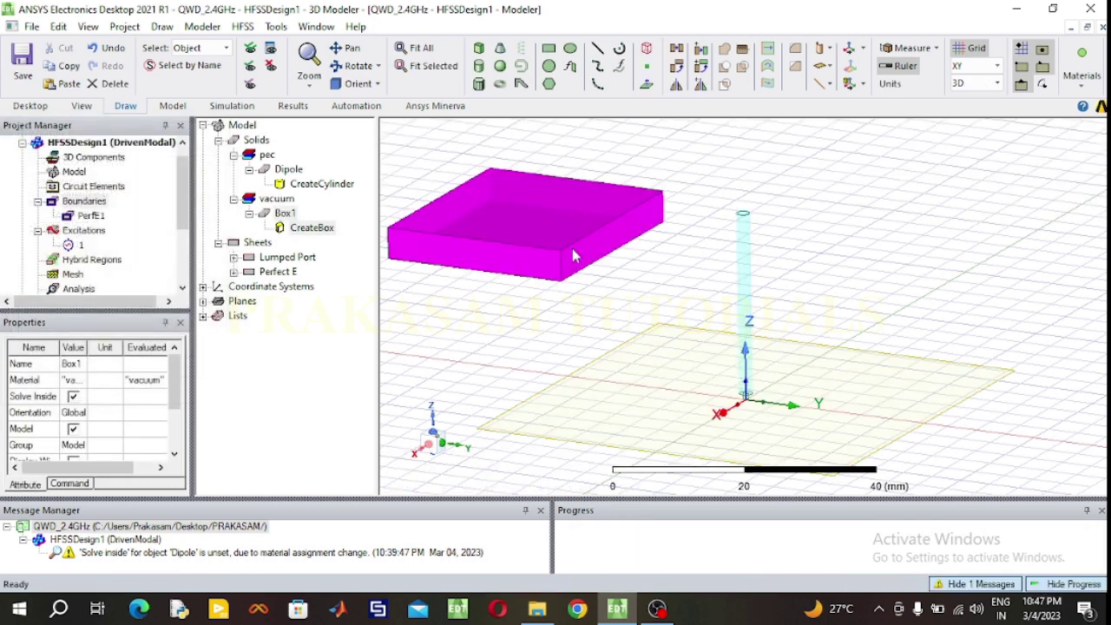
Rename the new box as RadBox and set its material to air from the material library.
double_click(286, 213)
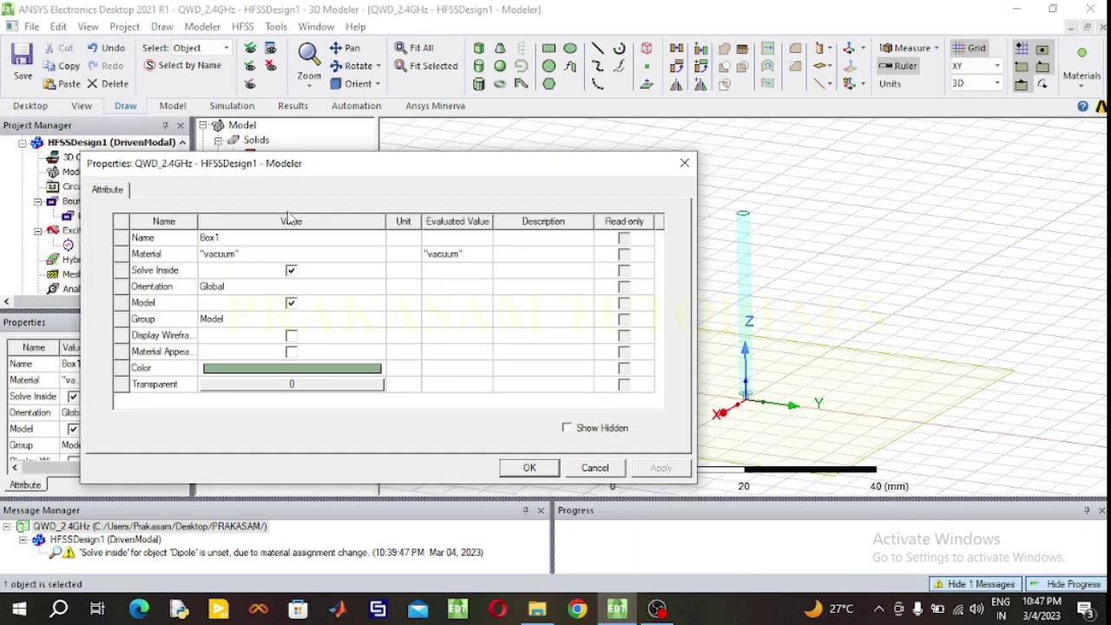
left_click(266, 236)
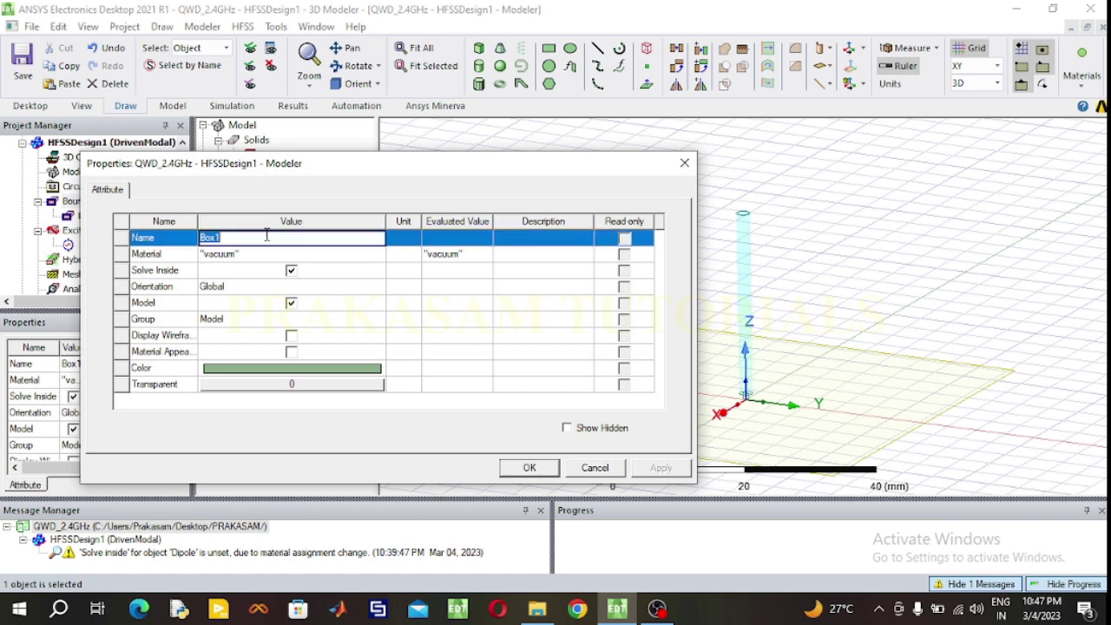
type("Rad")
left_click(269, 254)
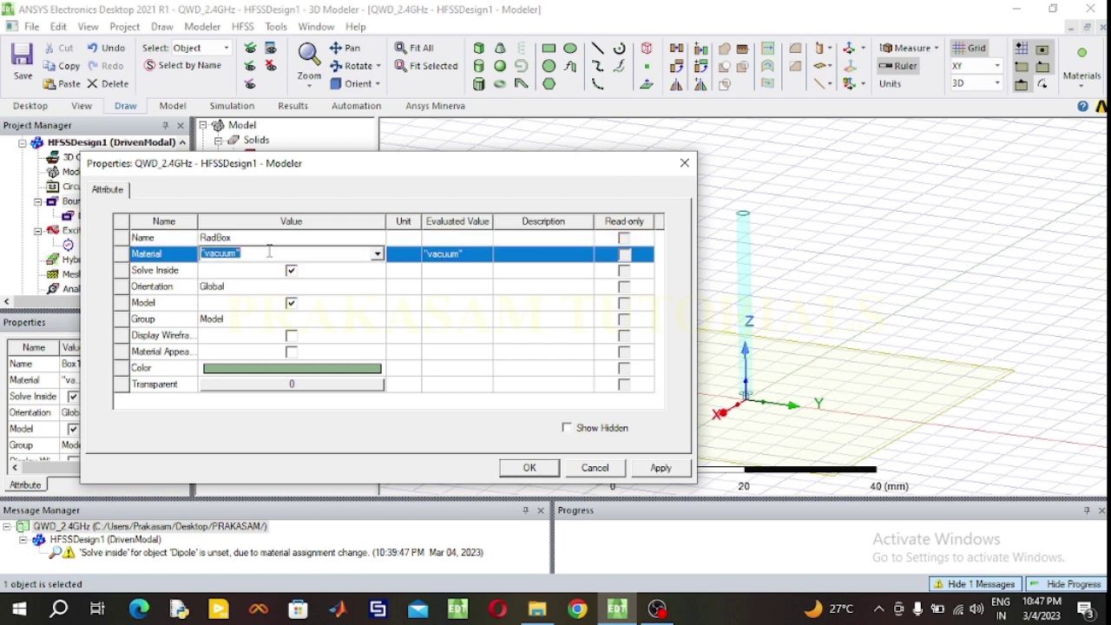
left_click(349, 253)
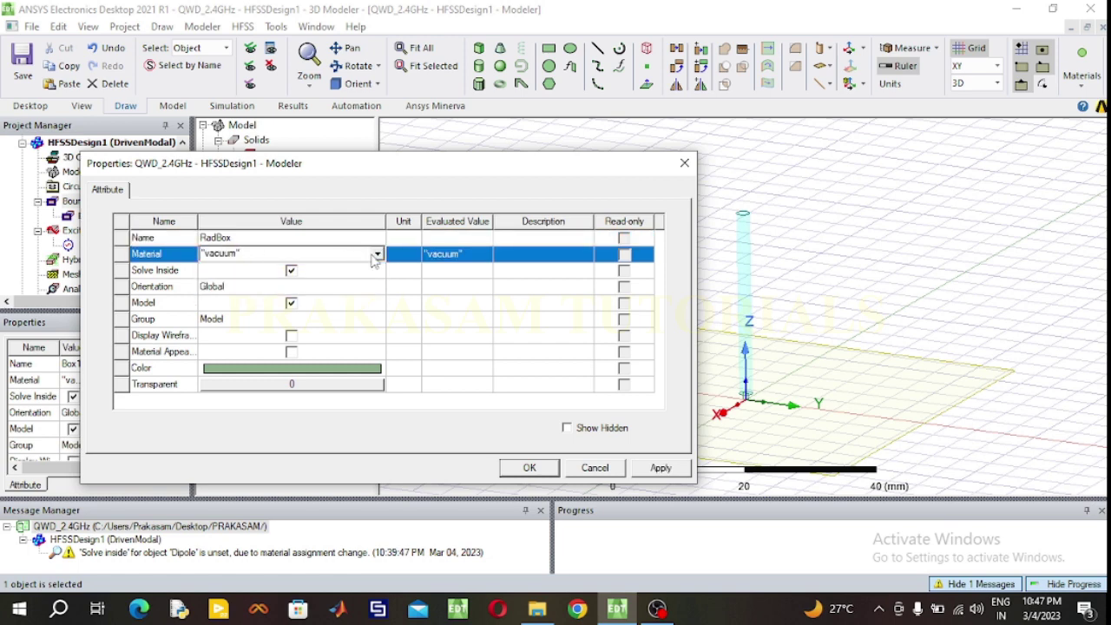
left_click(377, 253)
left_click(253, 272)
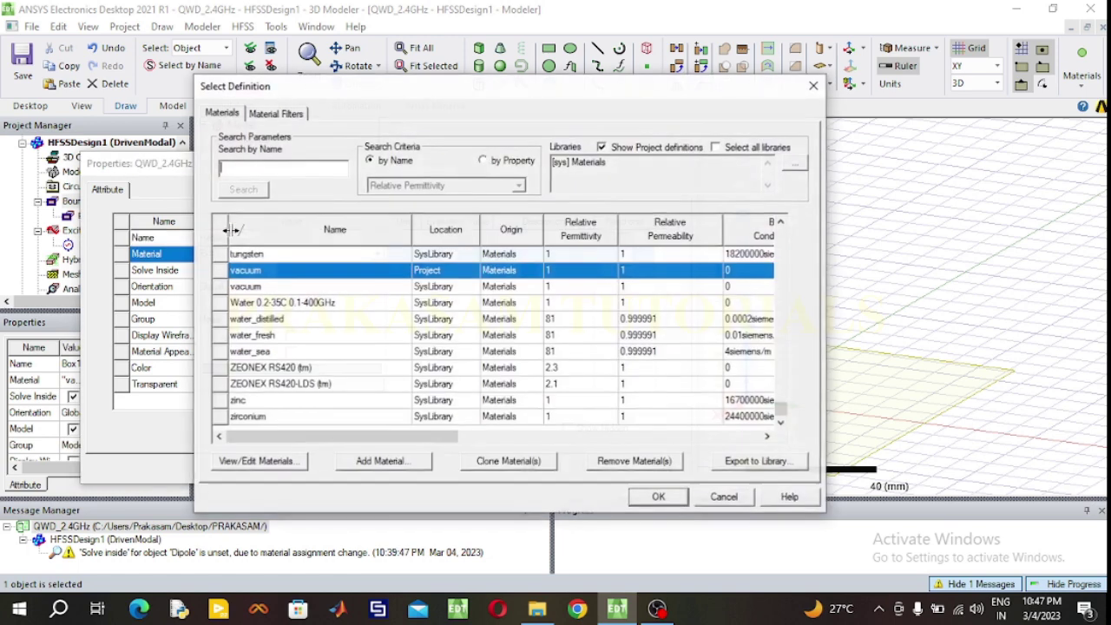
type("air")
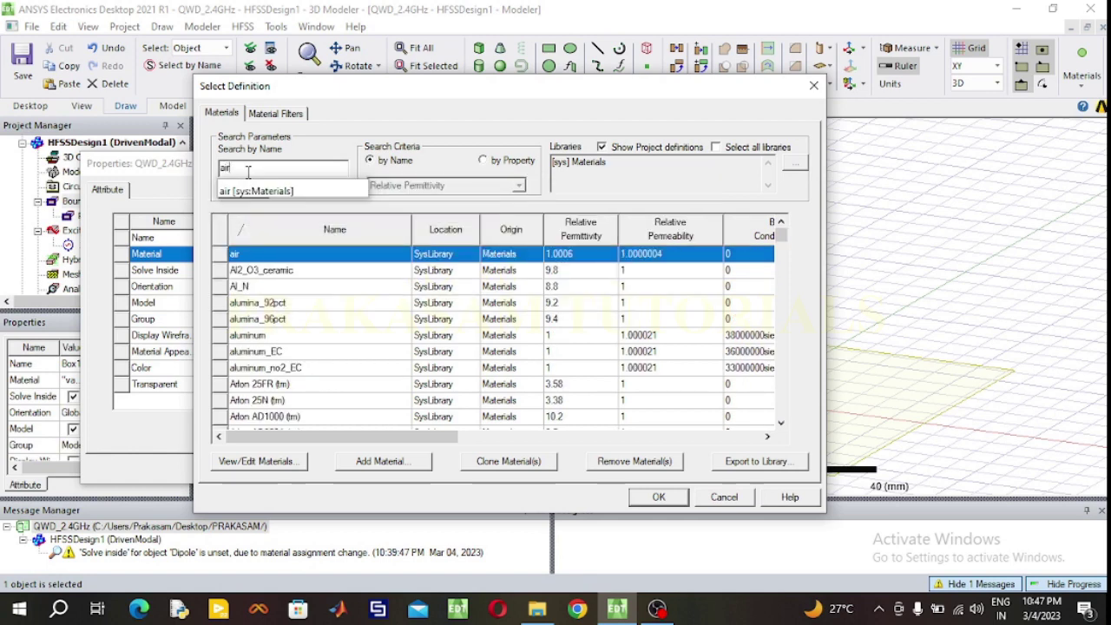
left_click(658, 497)
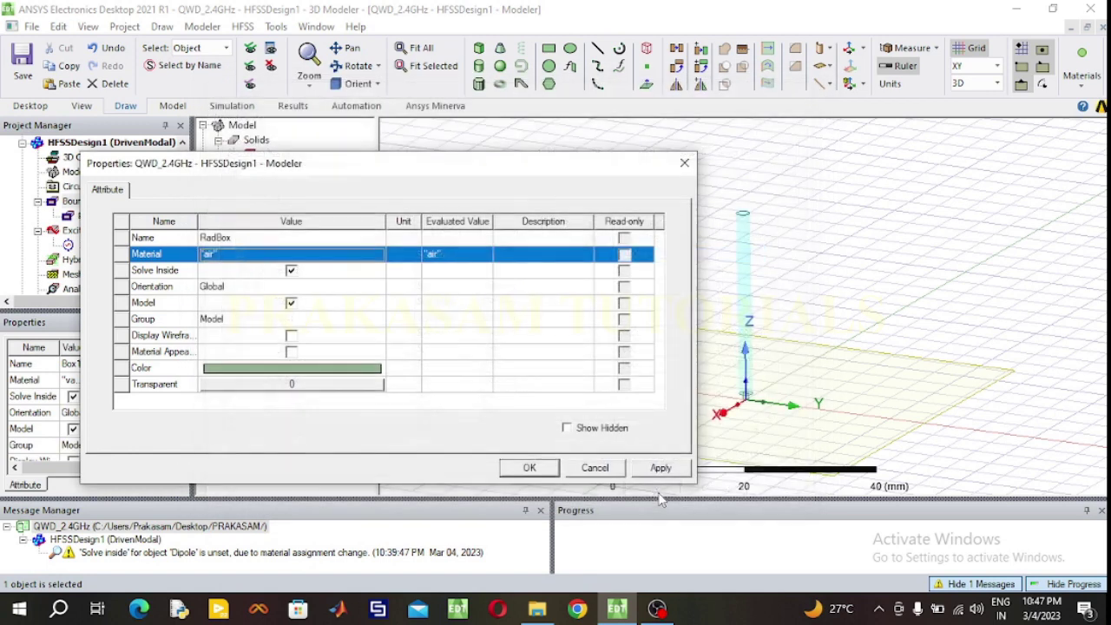
Color RadBox violet and set its transparency to 0.9.
left_click(321, 369)
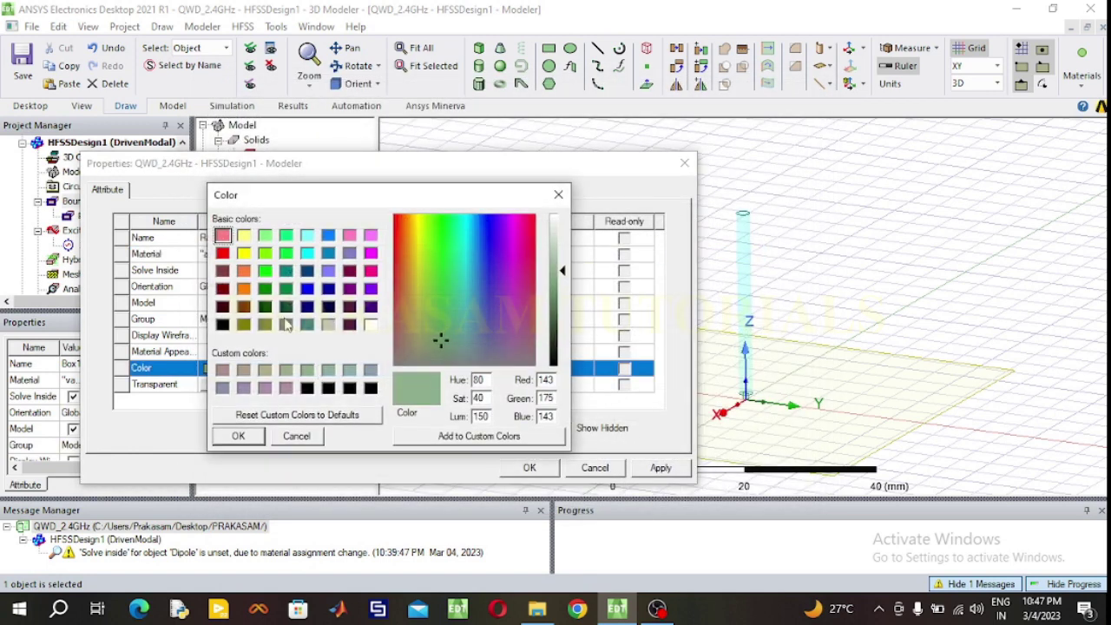
left_click(349, 253)
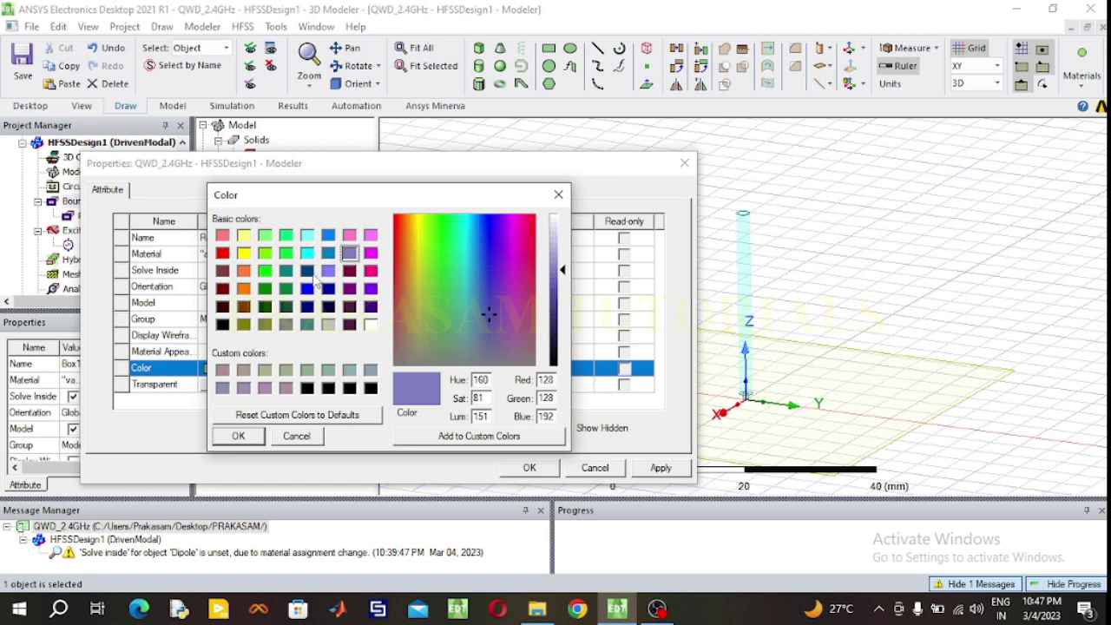
left_click(370, 288)
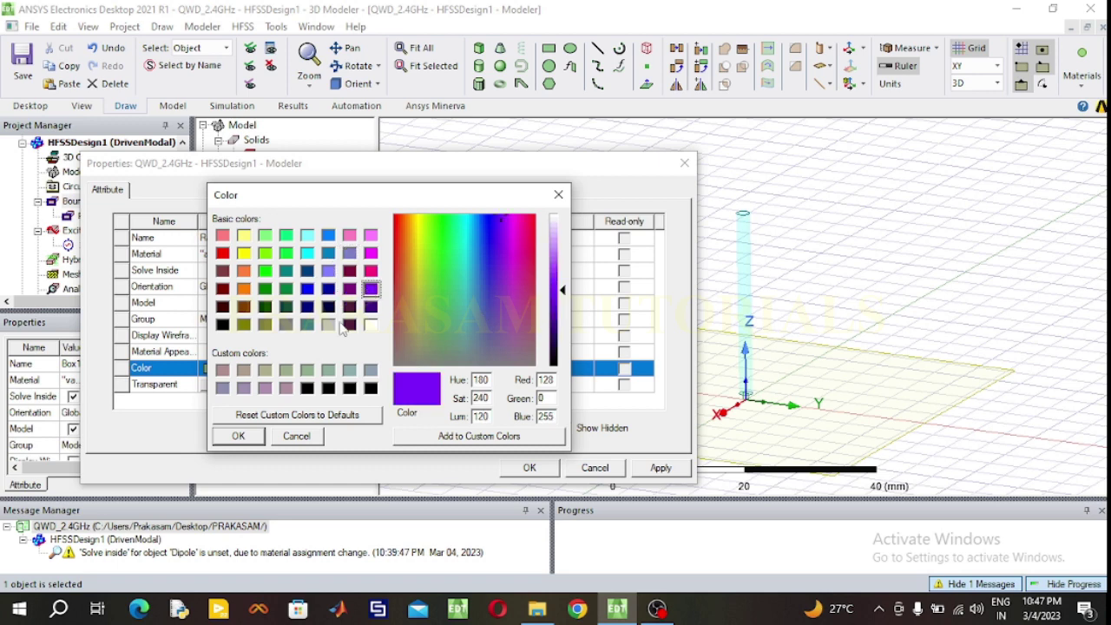
left_click(258, 436)
left_click(295, 384)
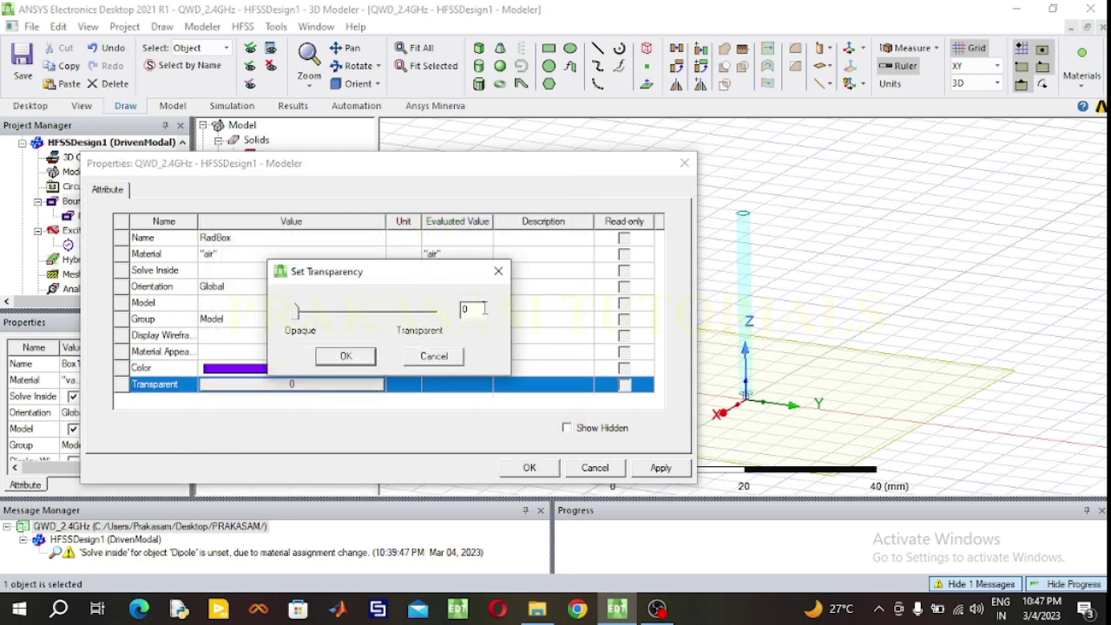
type(".9")
left_click(338, 358)
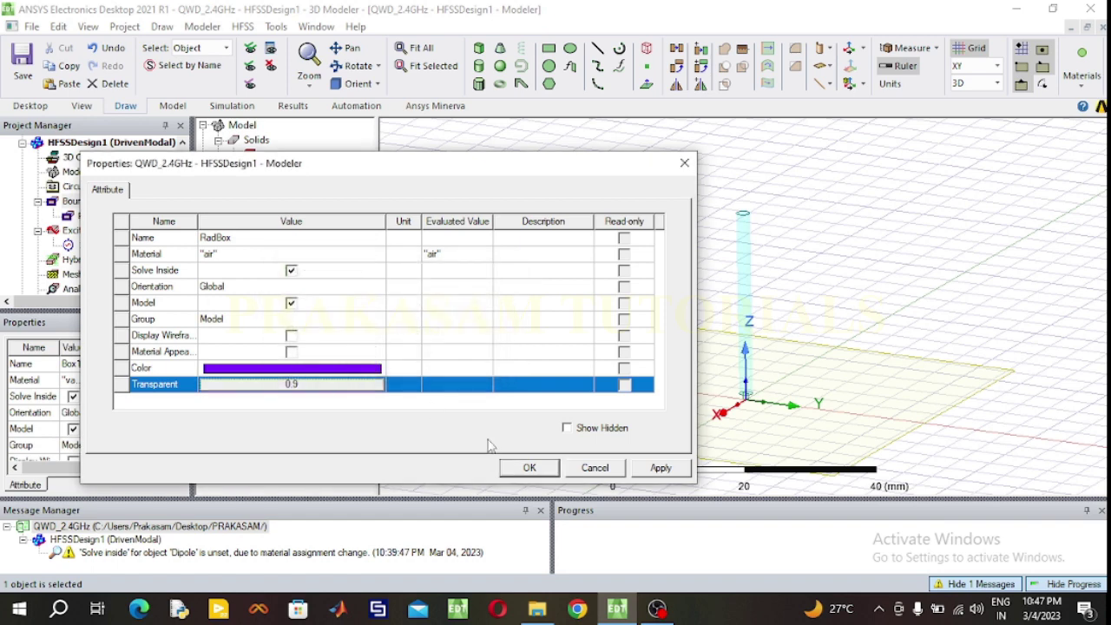
left_click(524, 466)
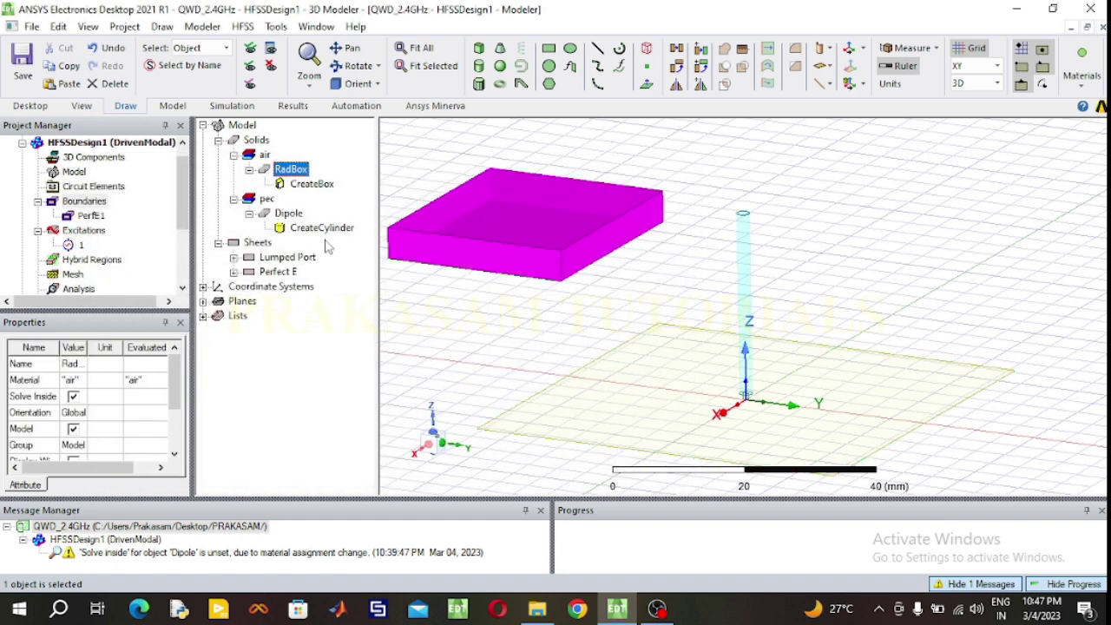
Set RadBox's X, Y and Z sizes to 124 mm each.
double_click(317, 187)
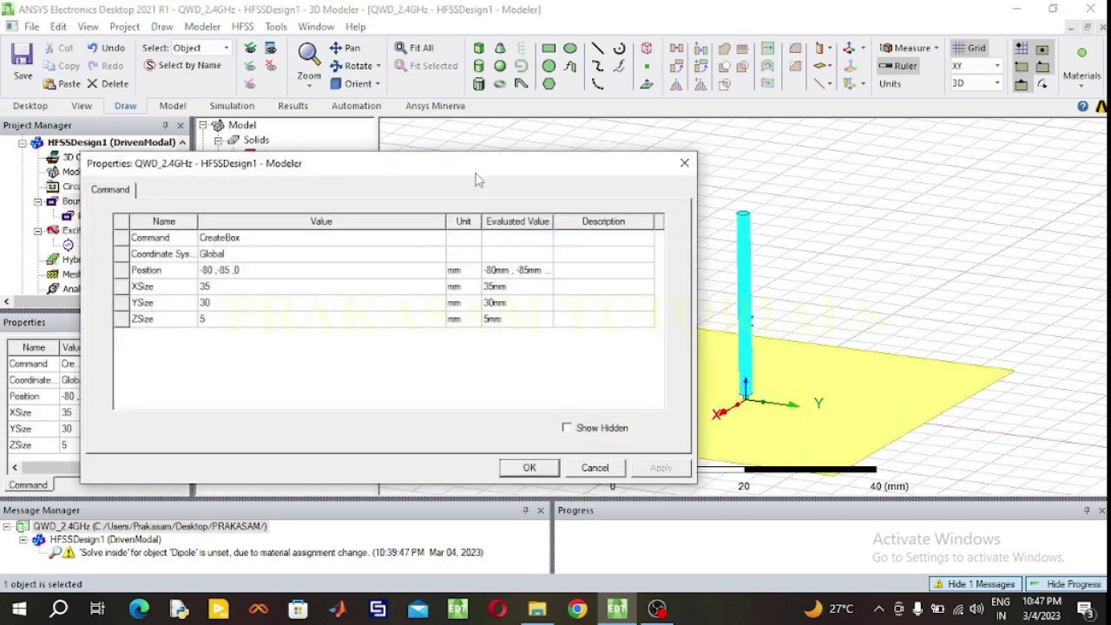
left_click_drag(476, 170, 524, 146)
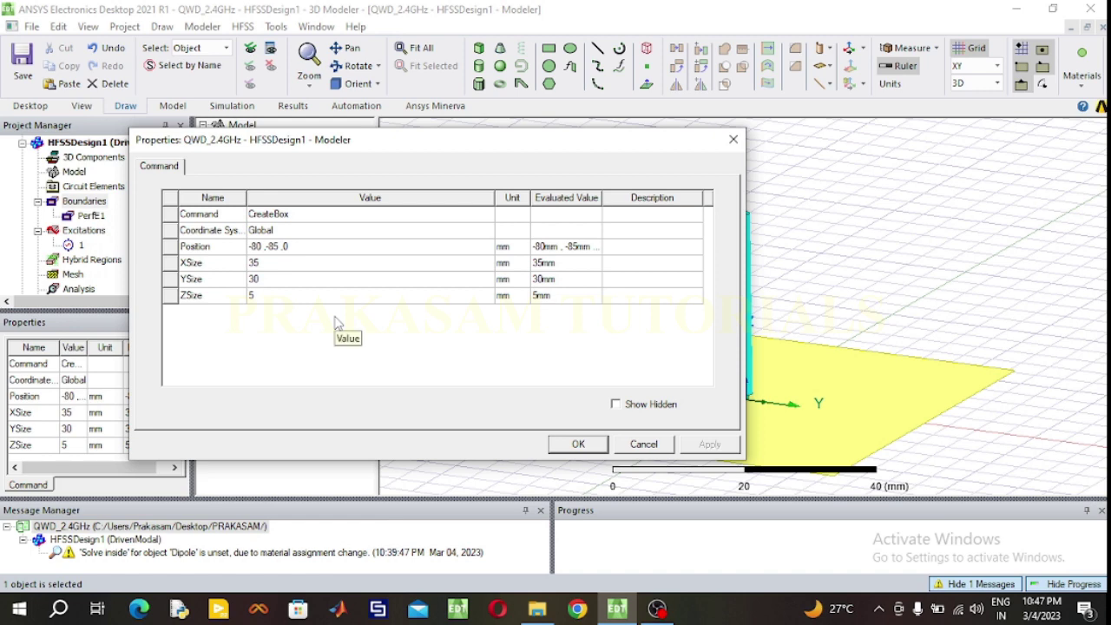
left_click(273, 265)
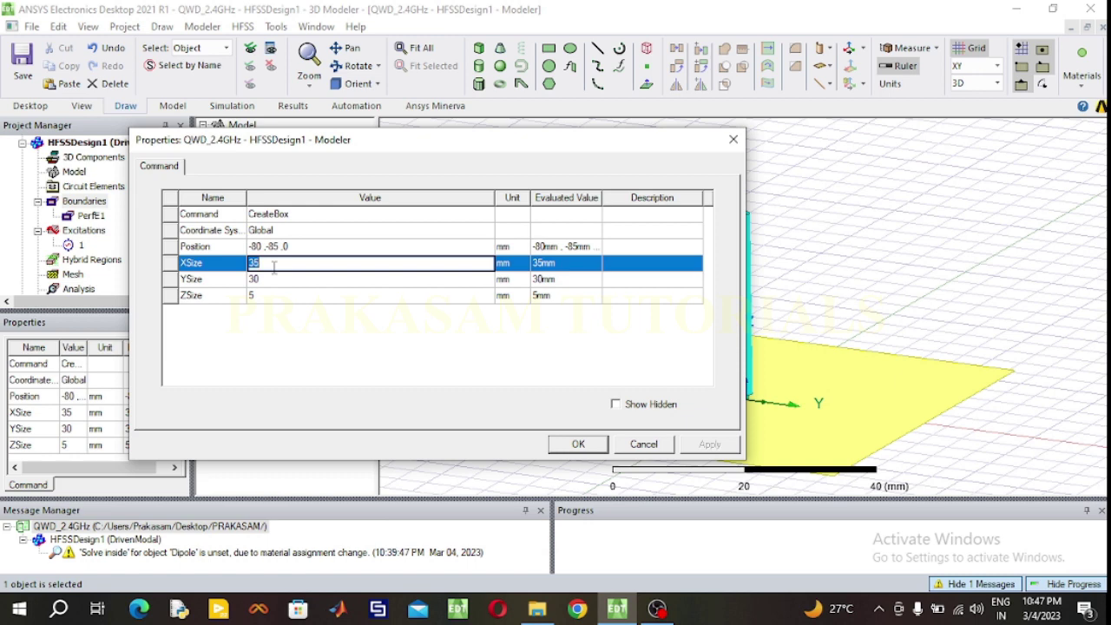
type("124")
left_click(280, 279)
type("12")
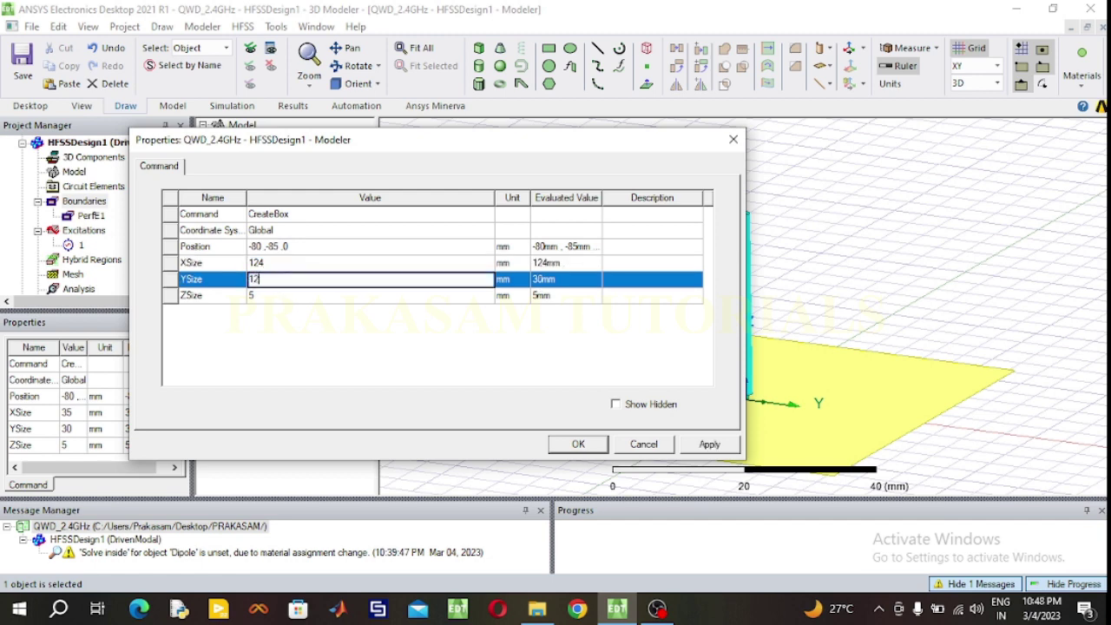
type("4")
left_click(280, 295)
type("1")
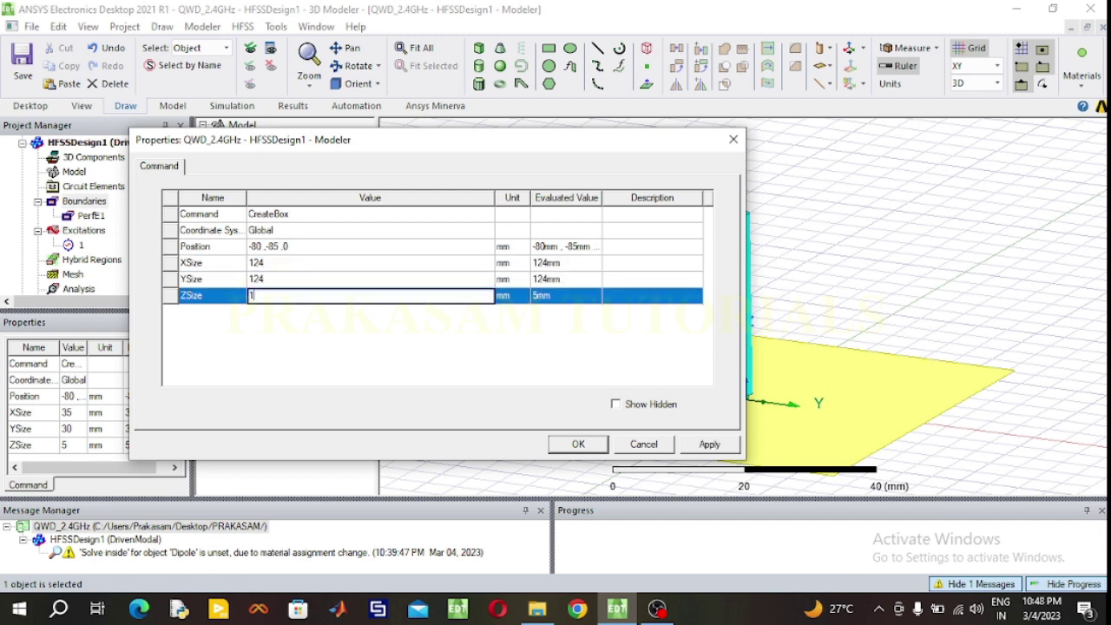
type("24")
Set RadBox's position to -62,-62,-62 mm so that it encloses the antenna.
left_click(320, 247)
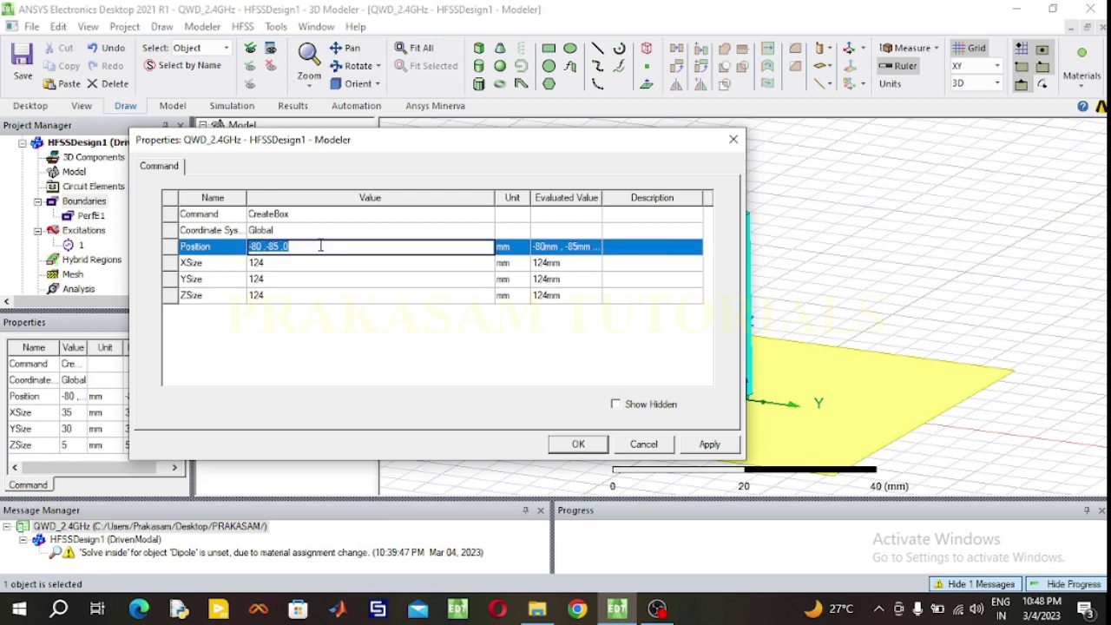
type("-6")
type("2,-62,-62")
left_click(578, 444)
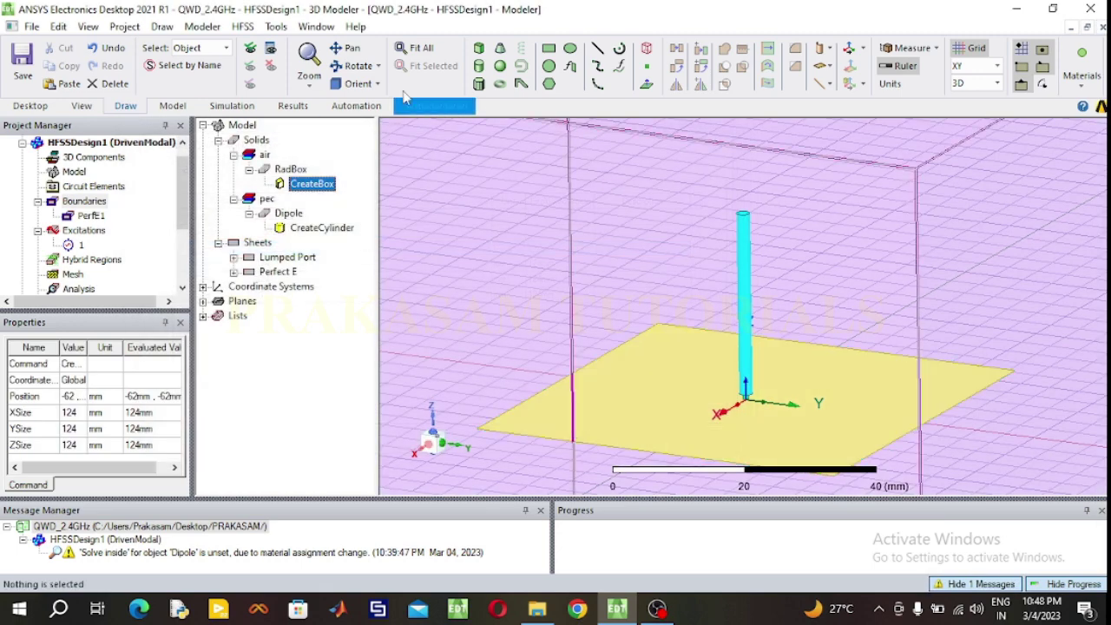
left_click(420, 50)
left_click(517, 213)
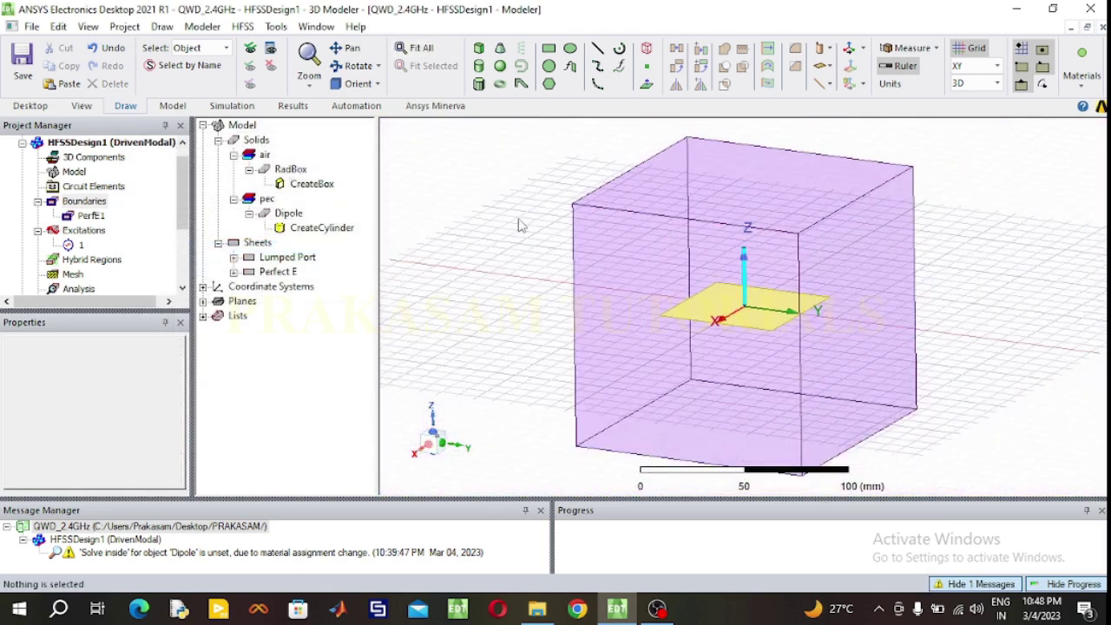
left_click(356, 66)
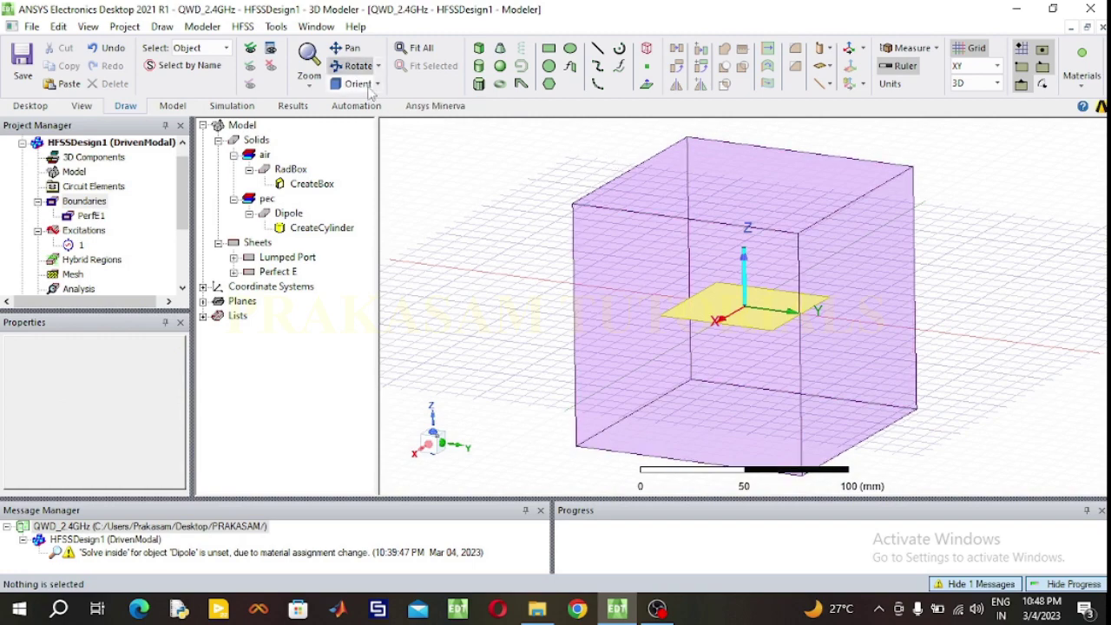
left_click_drag(529, 249, 526, 261)
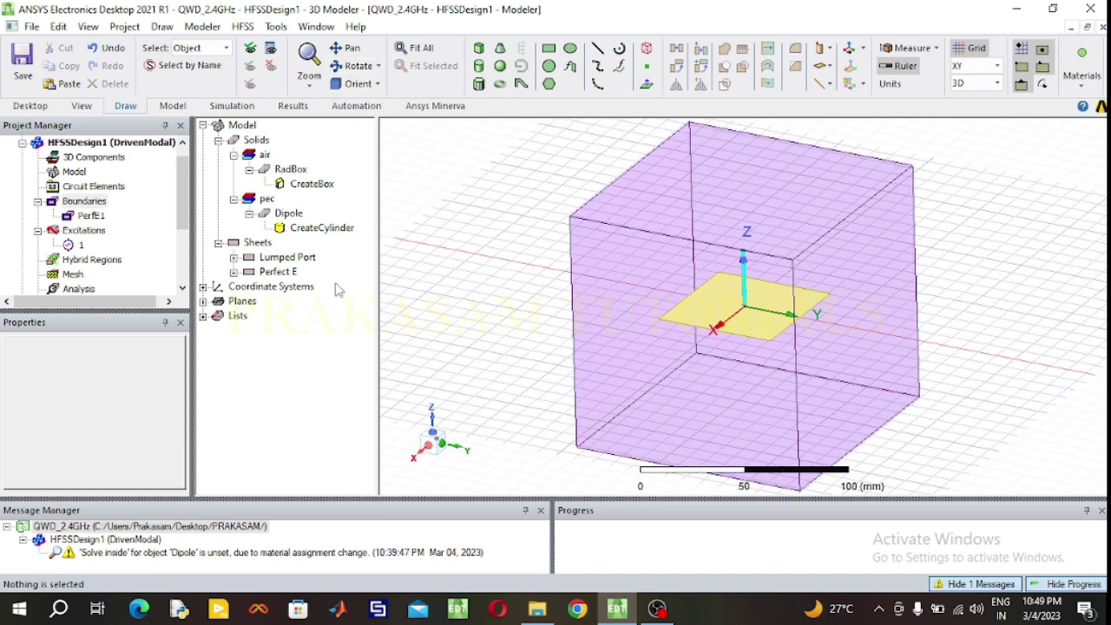
Assign a Radiation boundary with the default settings to RadBox.
left_click(278, 171)
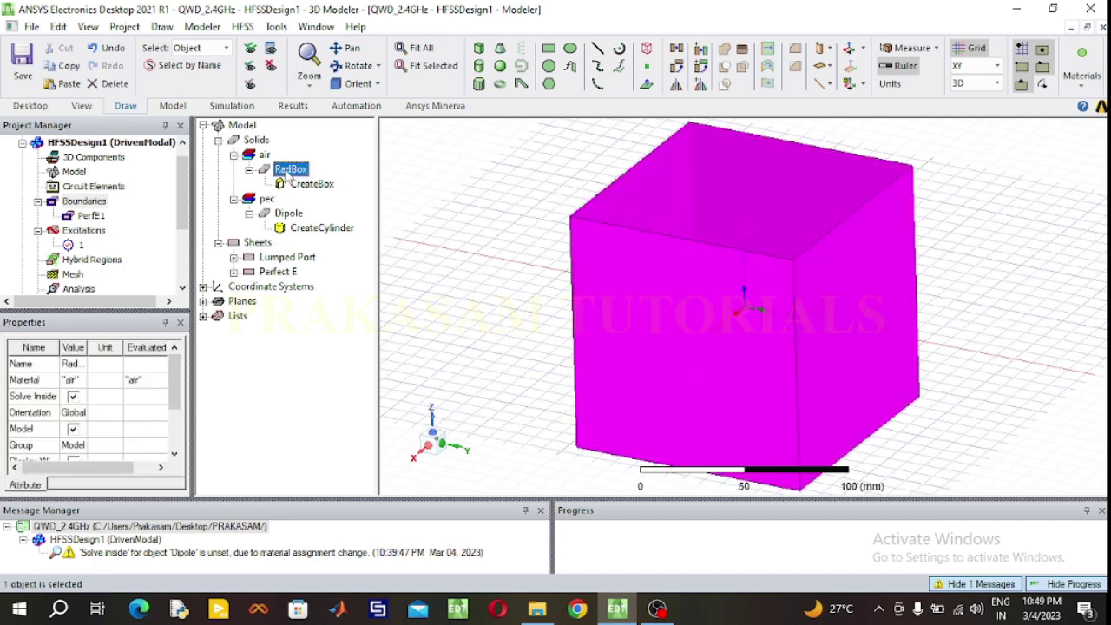
right_click(286, 174)
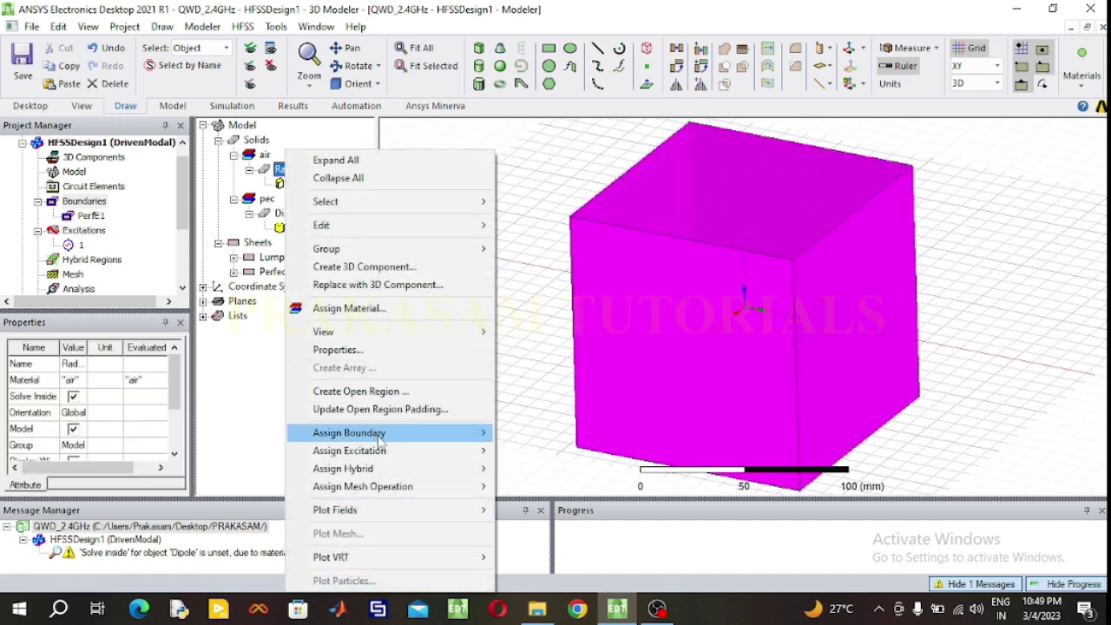
mouse_move(379, 432)
left_click(544, 355)
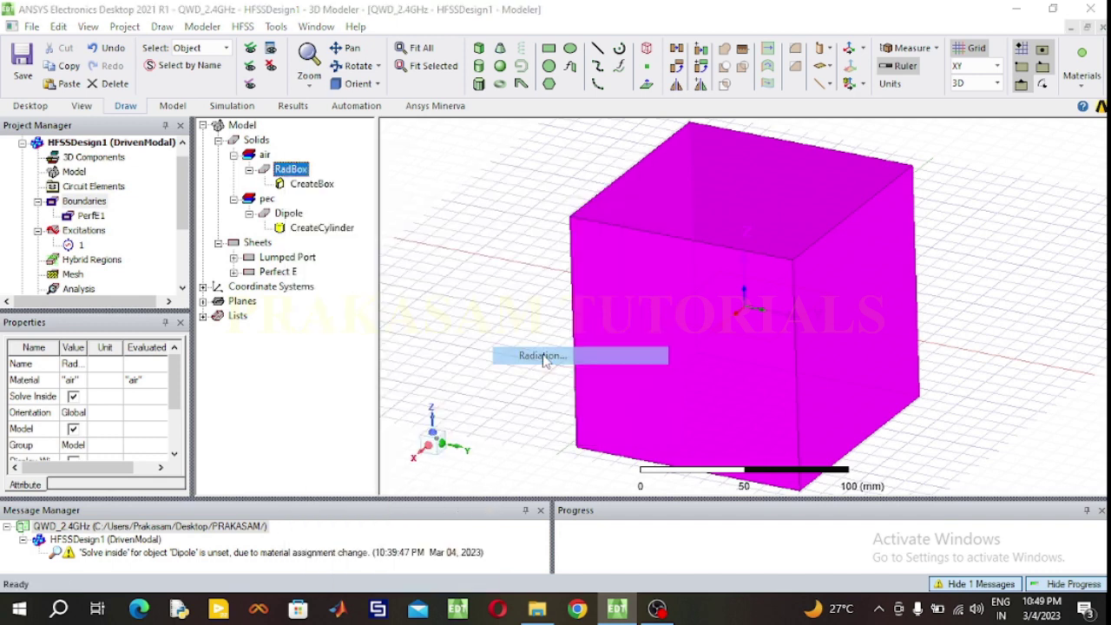
left_click(493, 426)
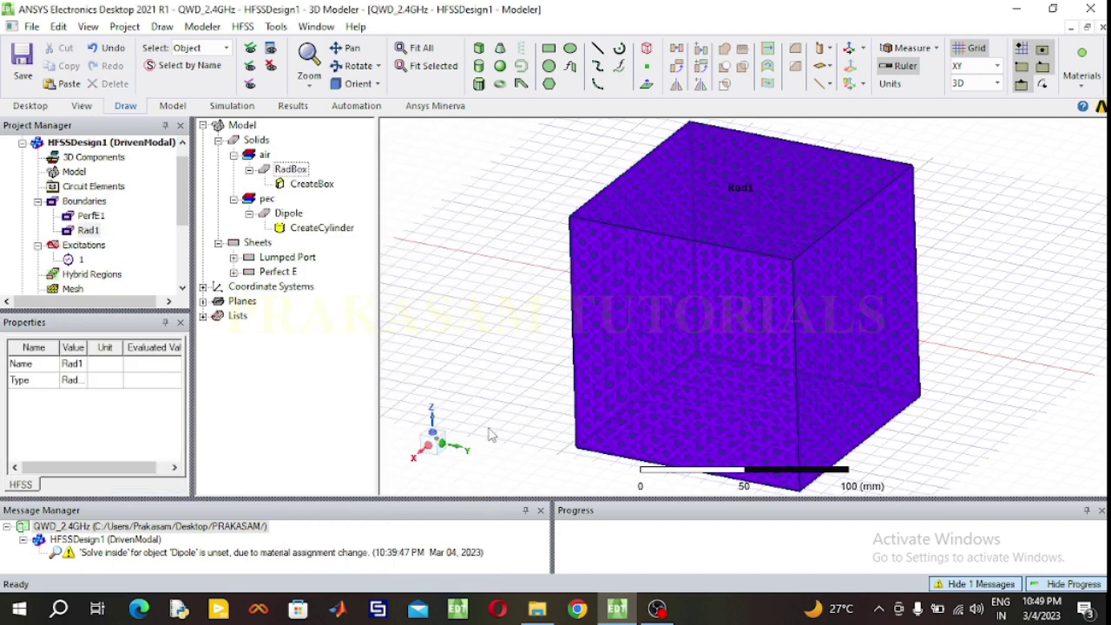
left_click(442, 328)
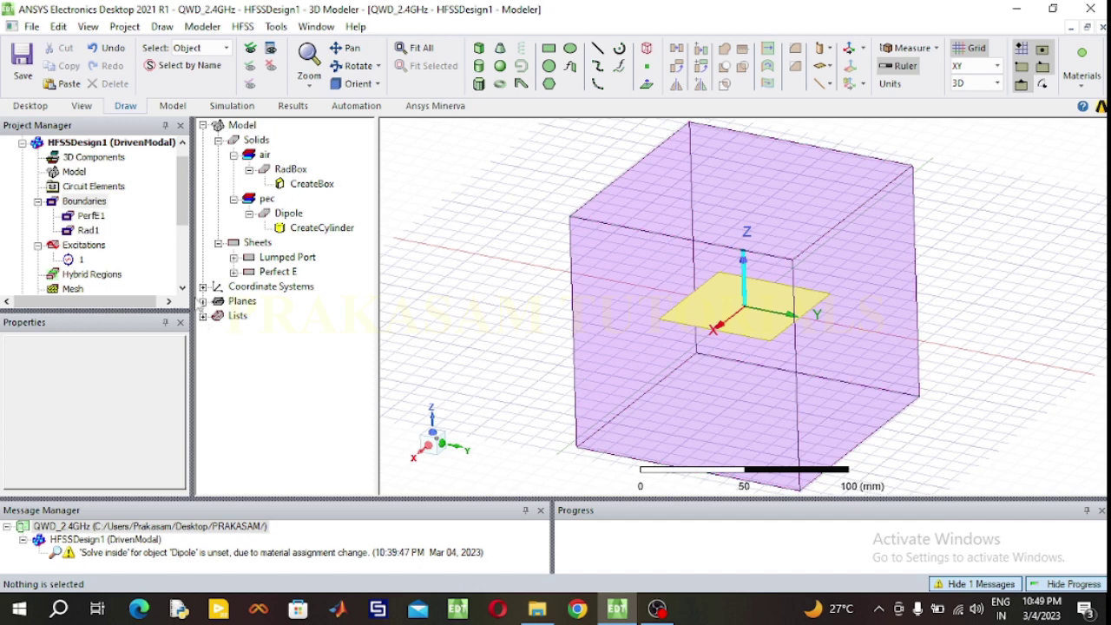
Review the lumped port excitation and the Perfect E and radiation boundaries on the model.
left_click(79, 260)
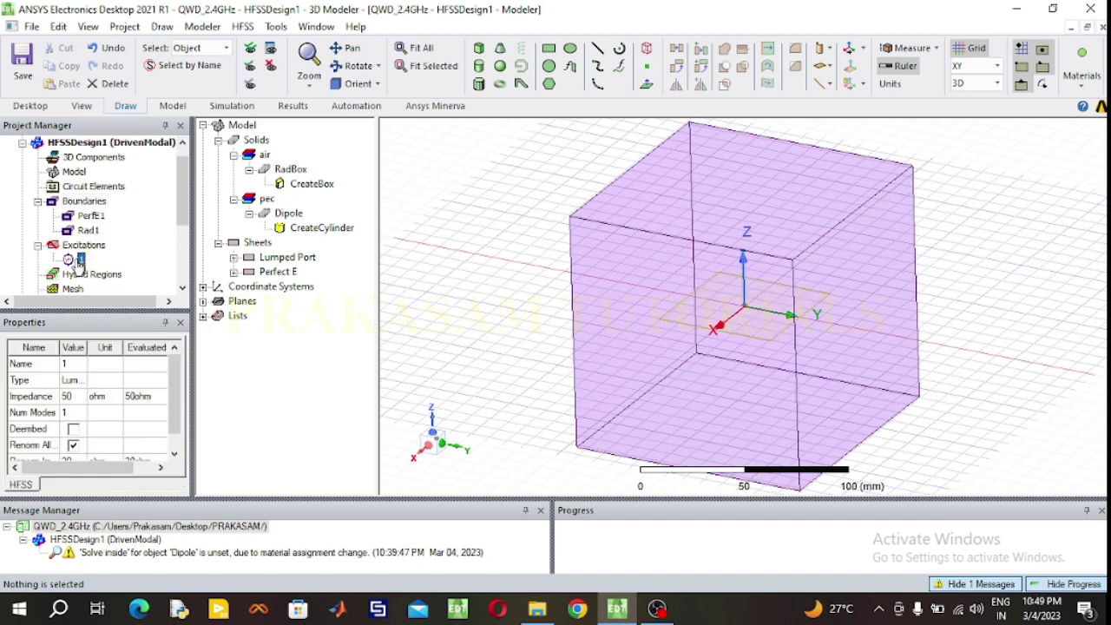
left_click(91, 216)
left_click(88, 230)
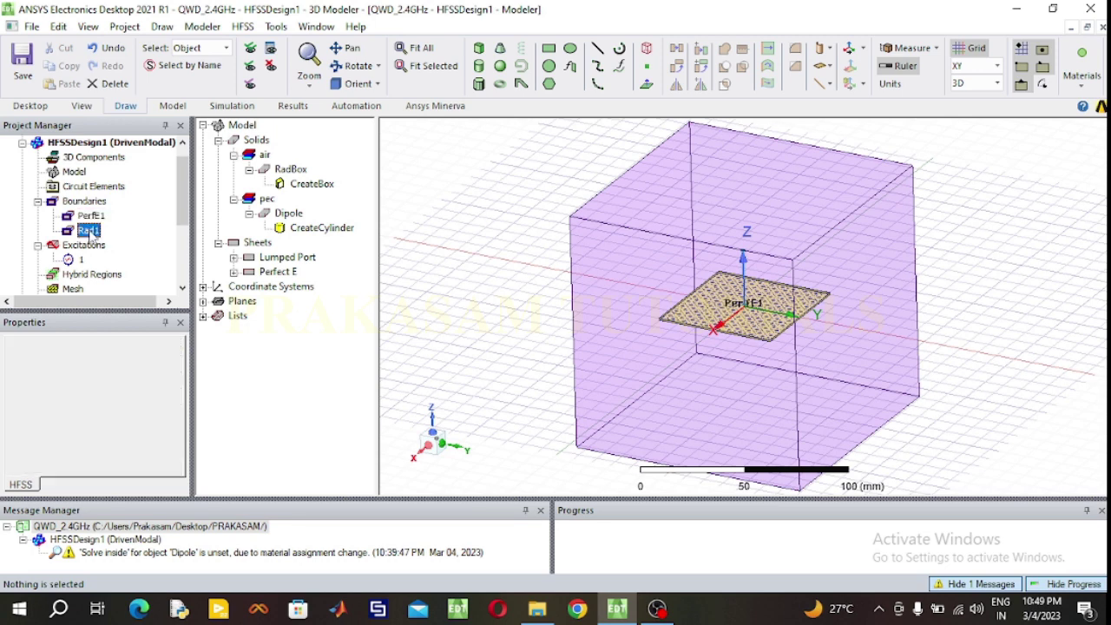
left_click(462, 276)
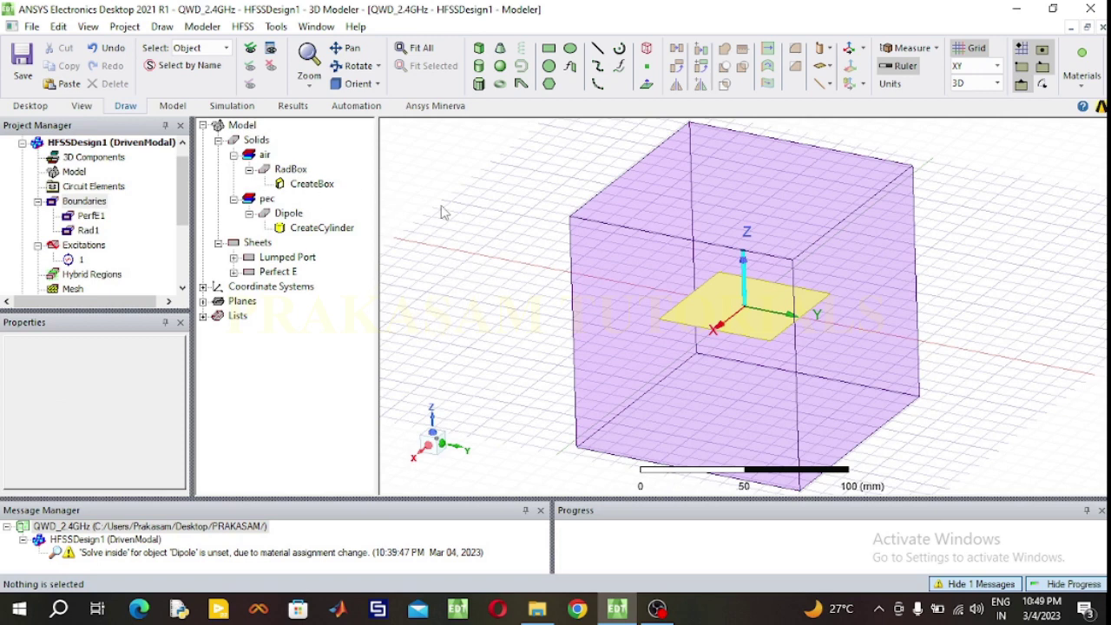
Add an advanced solution setup with a single solution frequency of 2.4 GHz and a maximum of 12 passes.
left_click(229, 106)
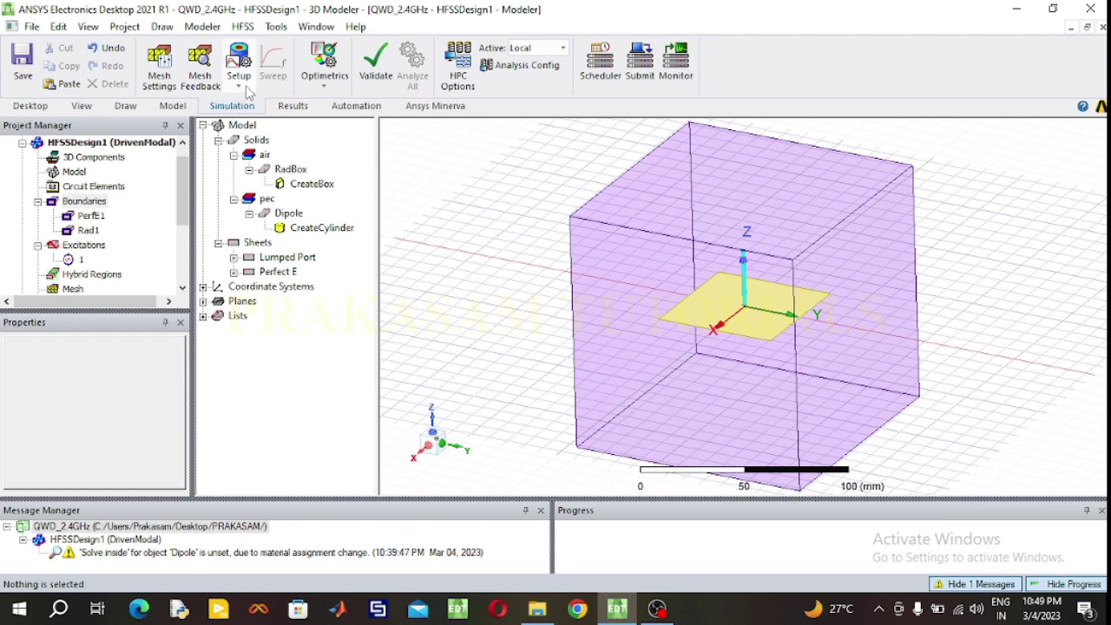
left_click(246, 88)
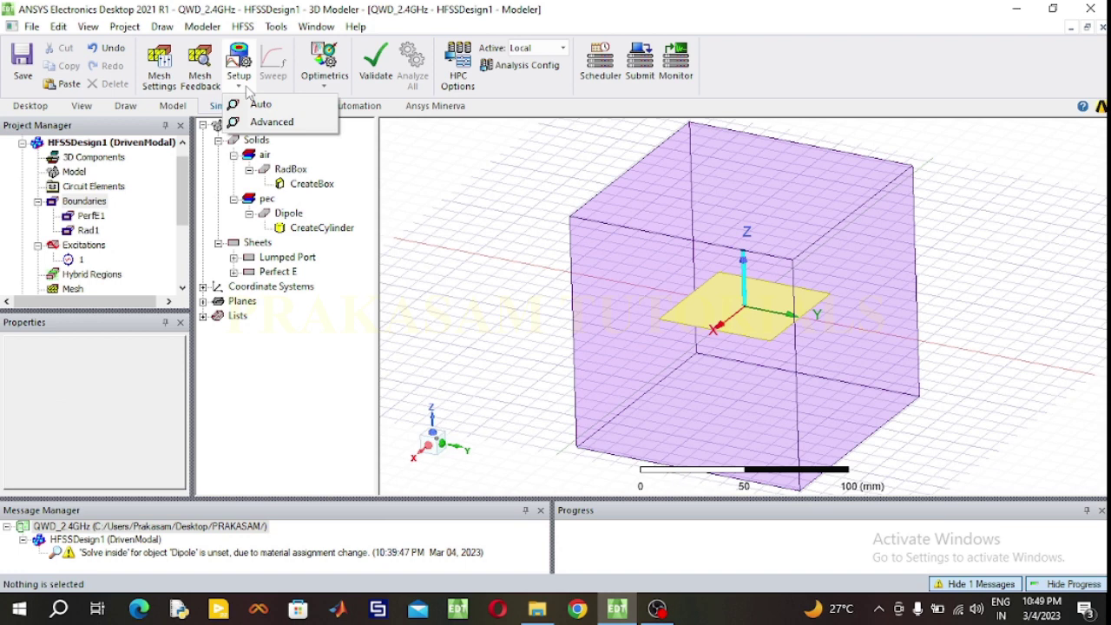
left_click(264, 121)
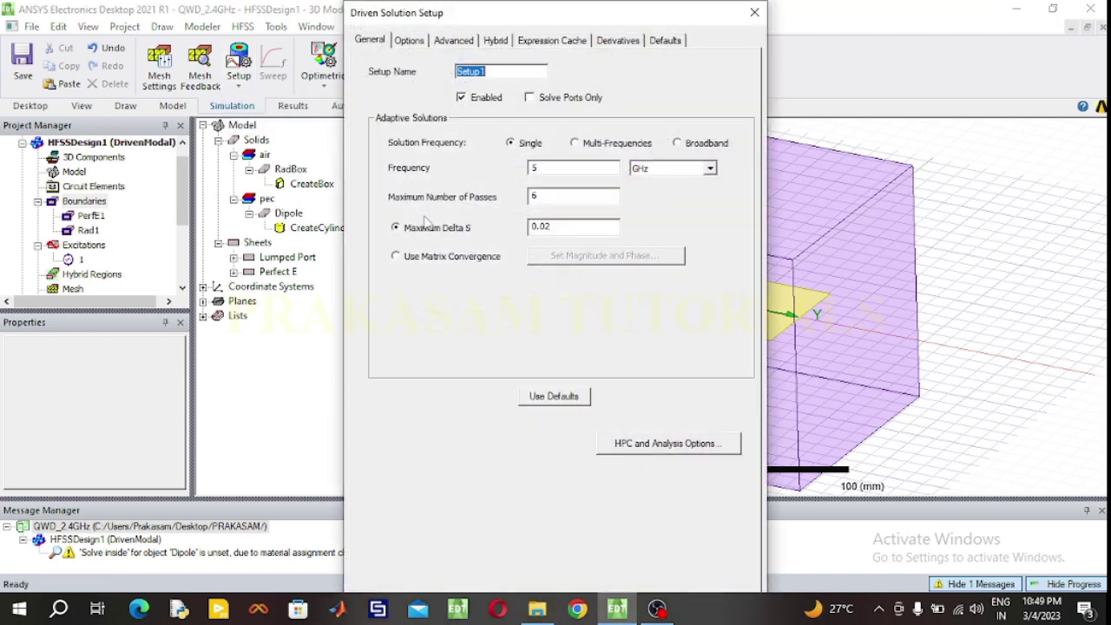
double_click(535, 167)
type("2.4")
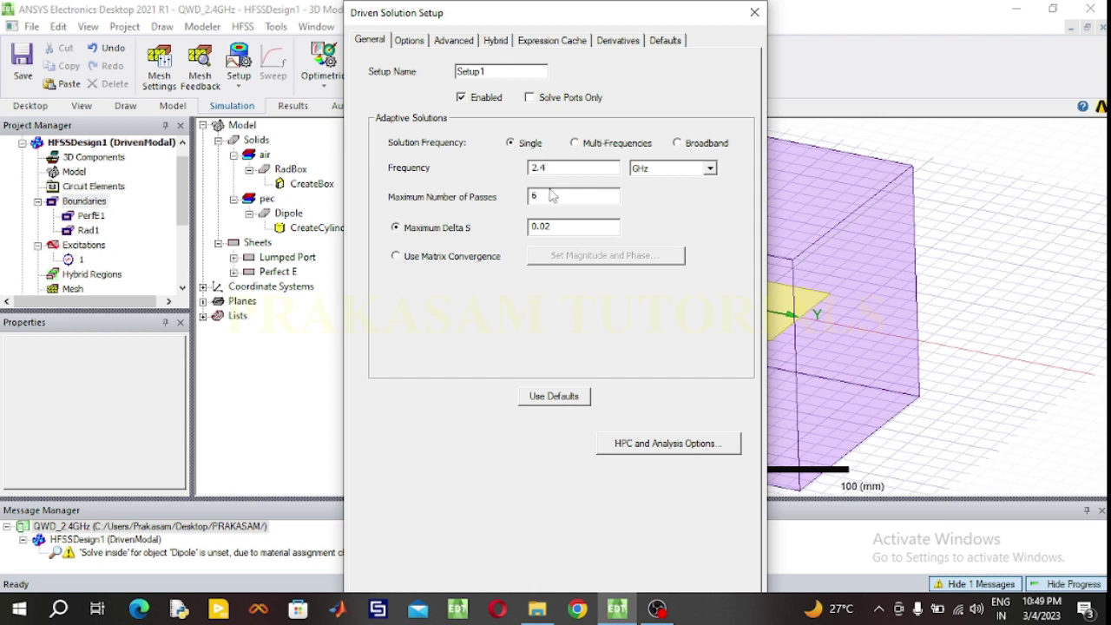
double_click(535, 197)
type("12")
key("Return")
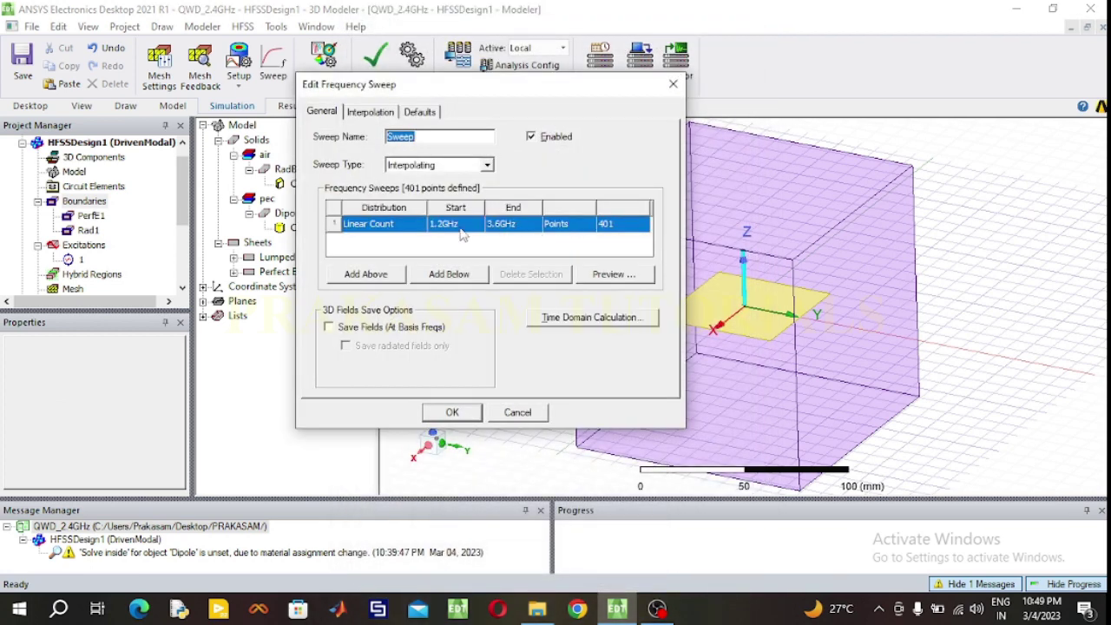
Set the linear-count frequency sweep to start at 1 GHz and end at 5 GHz.
left_click(461, 229)
left_click(441, 224)
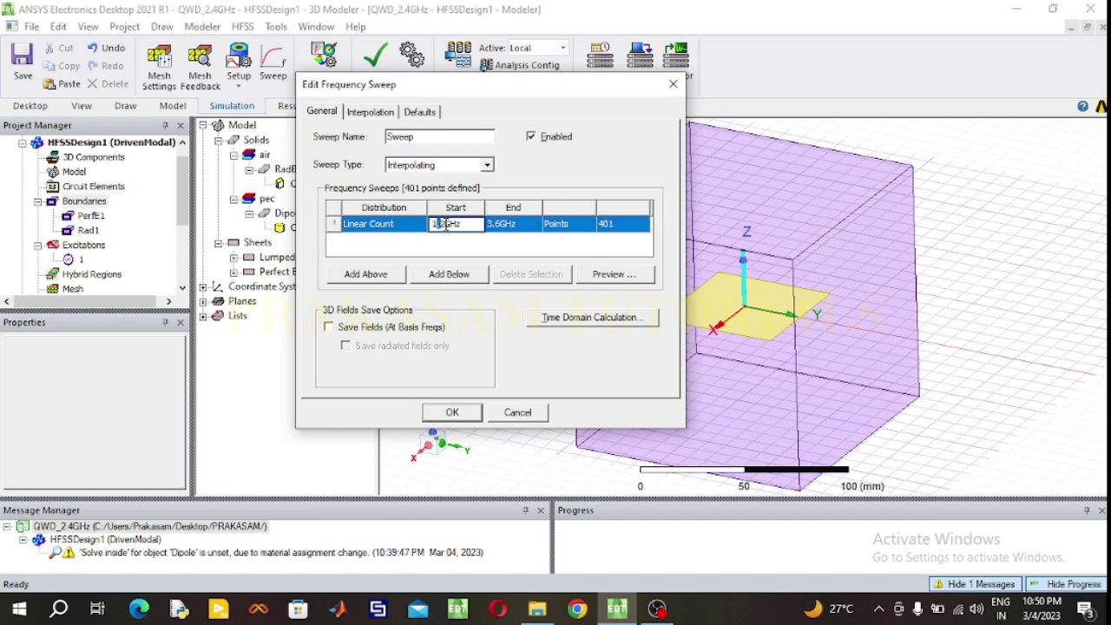
left_click_drag(444, 224, 426, 233)
type("1")
left_click(502, 225)
left_click_drag(502, 226, 484, 233)
type("5")
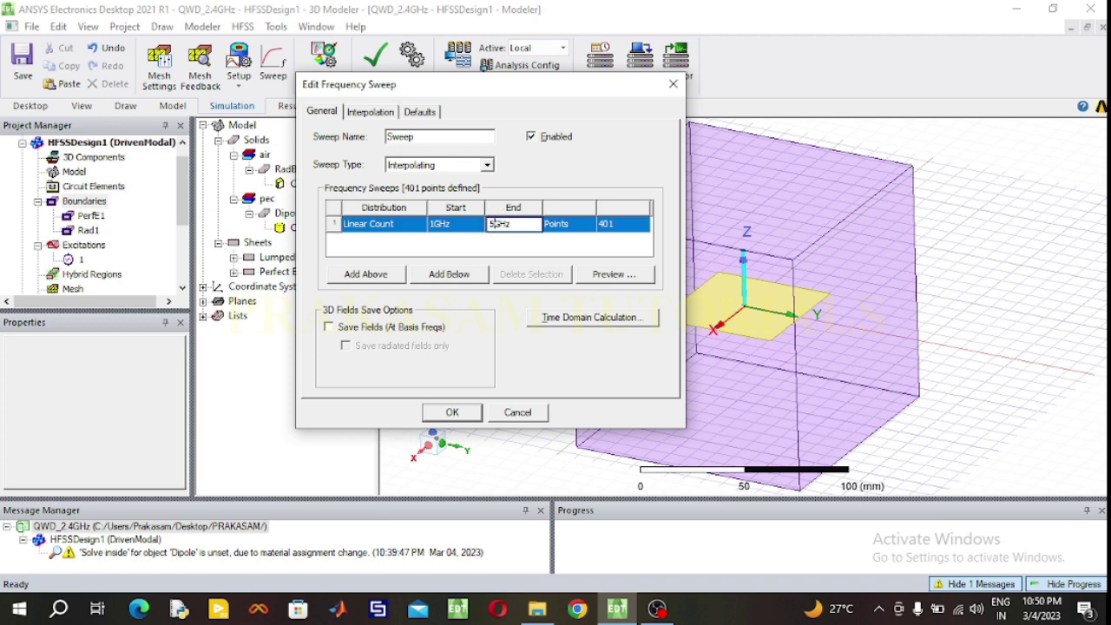
Set the frequency sweep to 91 points with the Fast sweep type and accept it.
left_click(612, 224)
type("9")
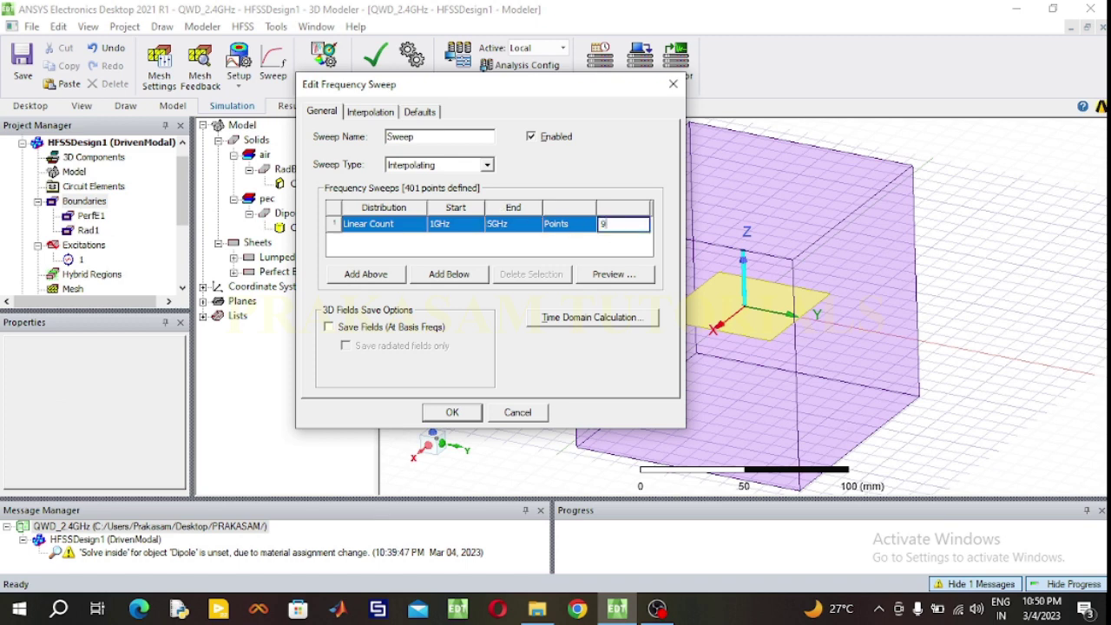
type("1")
left_click(487, 167)
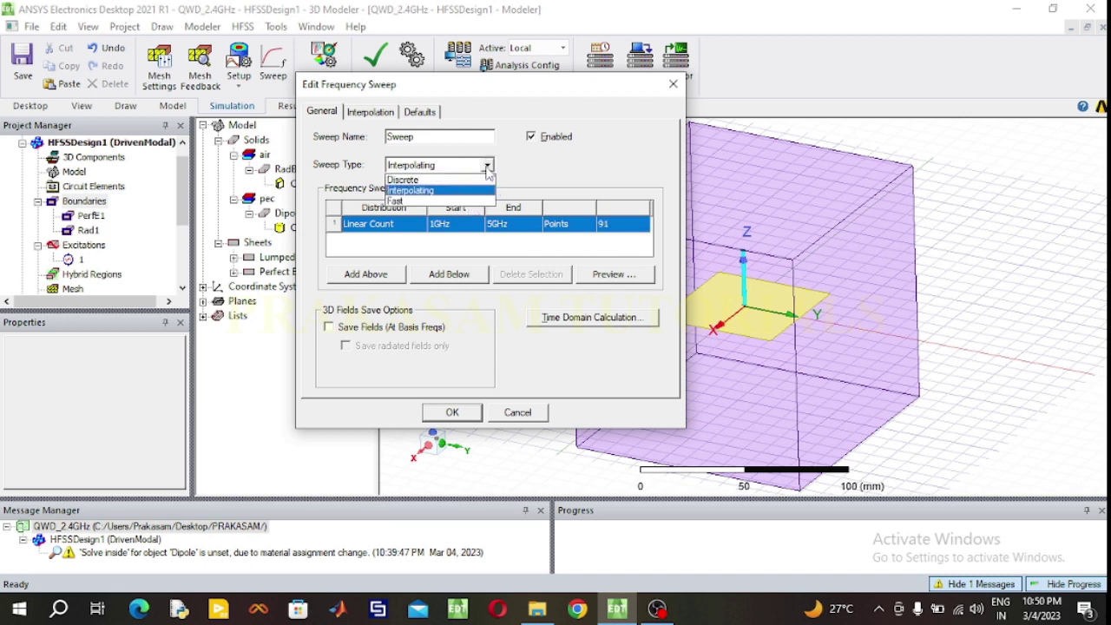
left_click(426, 202)
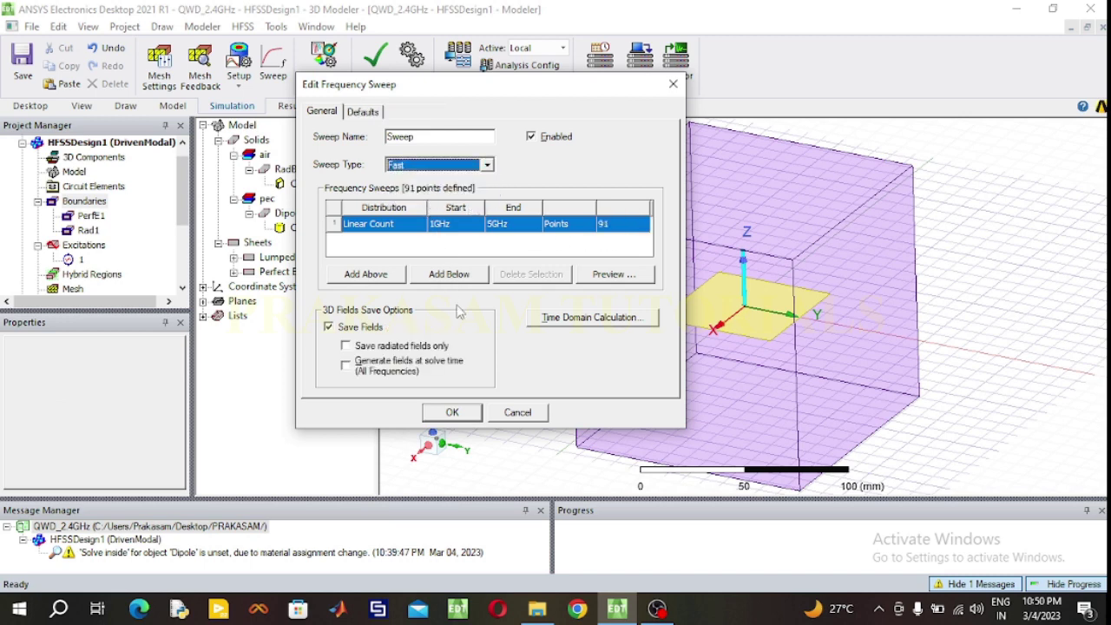
left_click(450, 412)
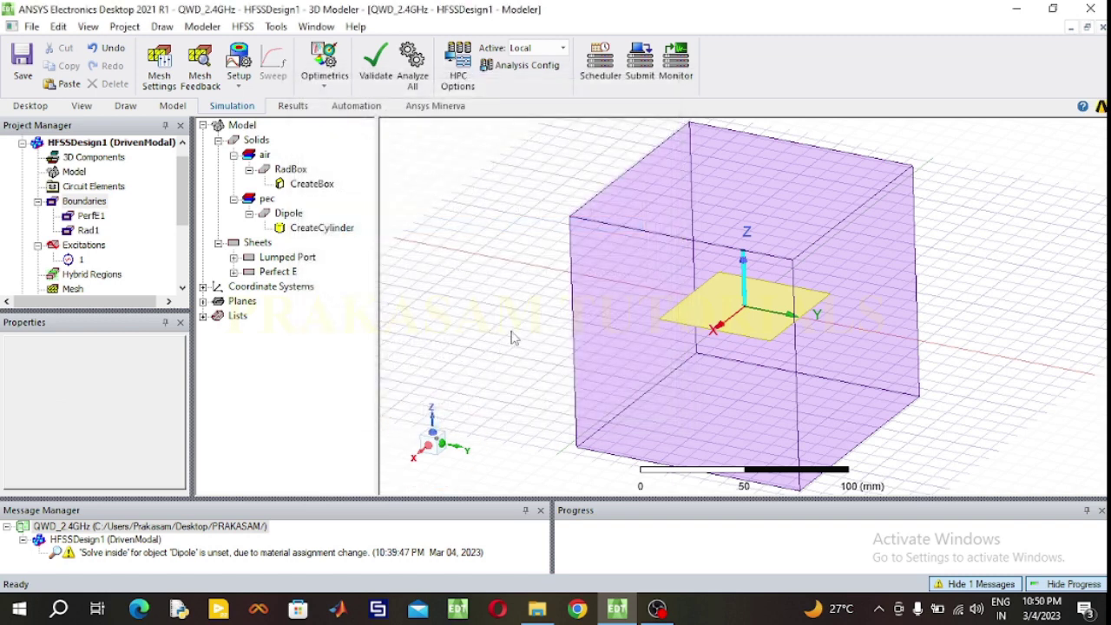
Run a validation check on the design and start the analysis of all setups.
left_click(37, 202)
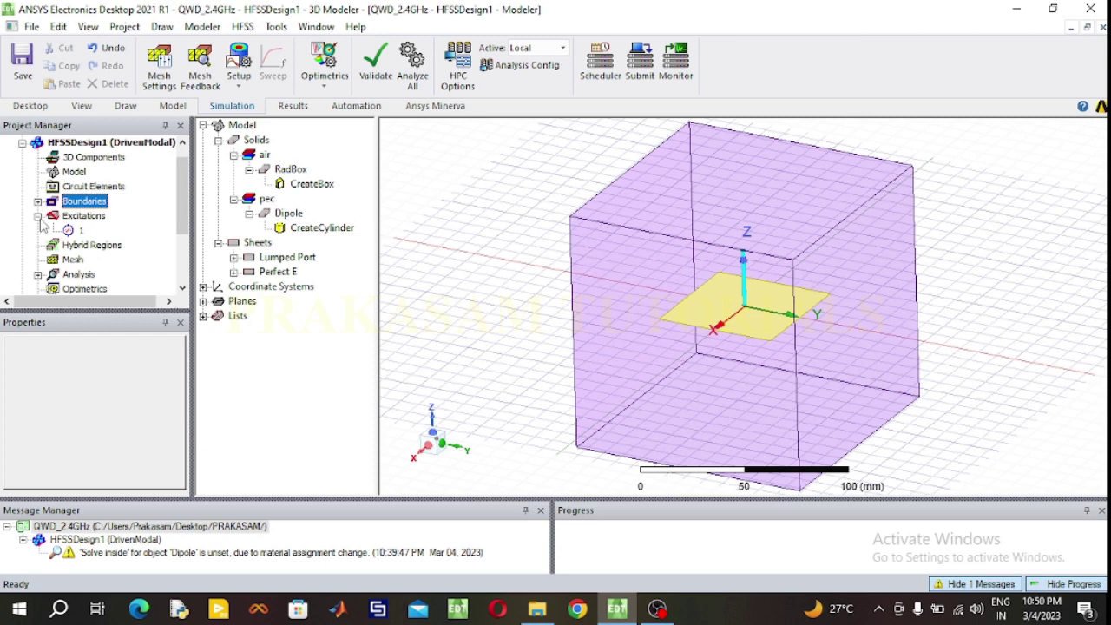
left_click(37, 216)
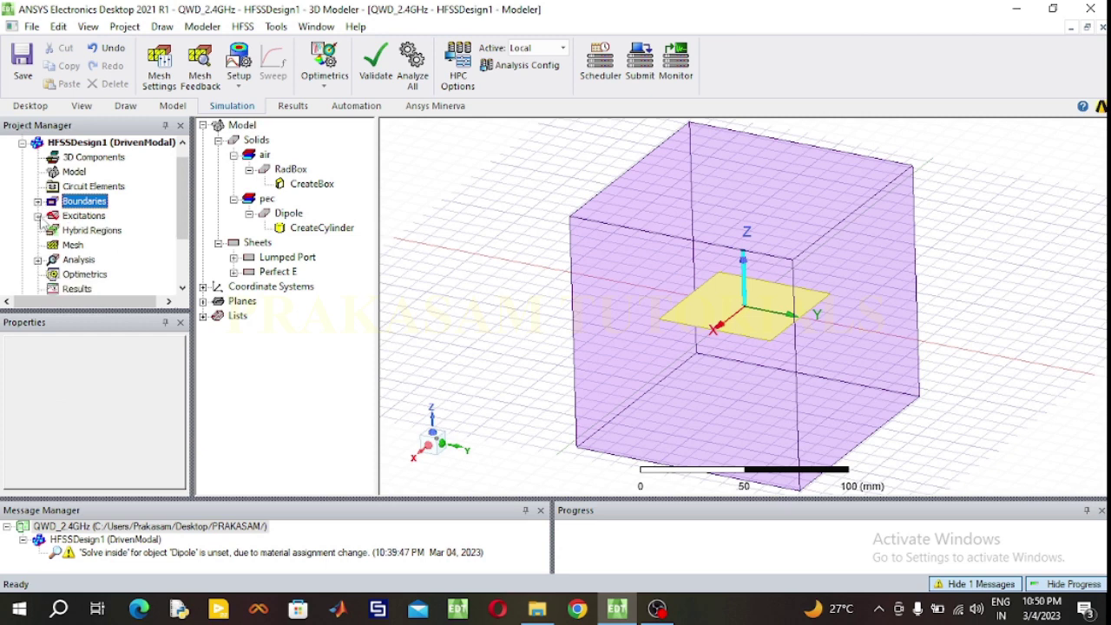
left_click(376, 69)
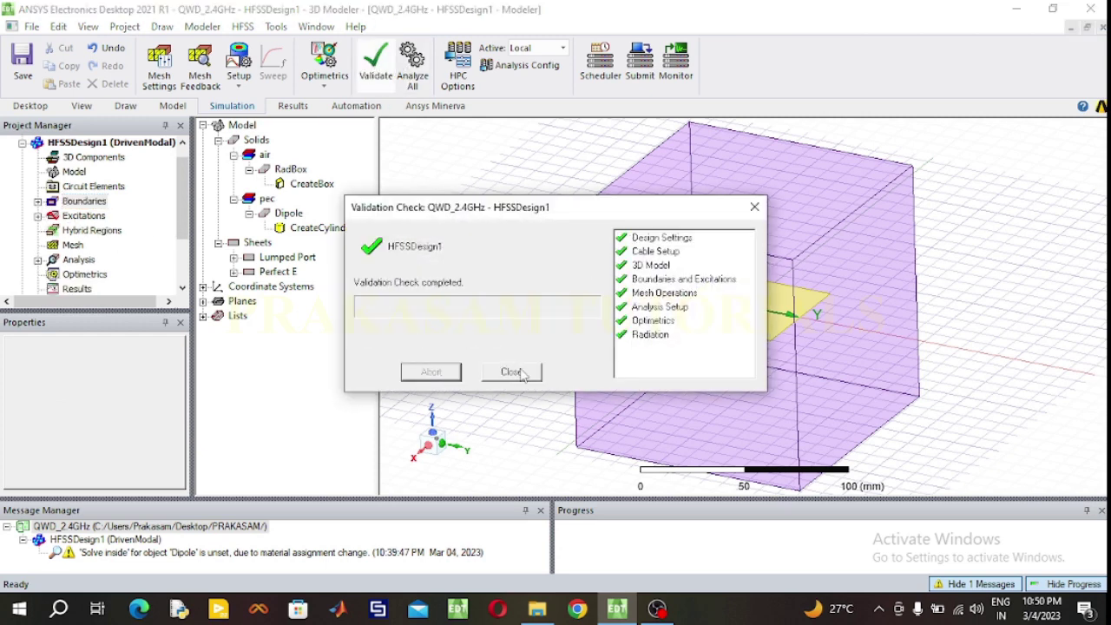
left_click(520, 372)
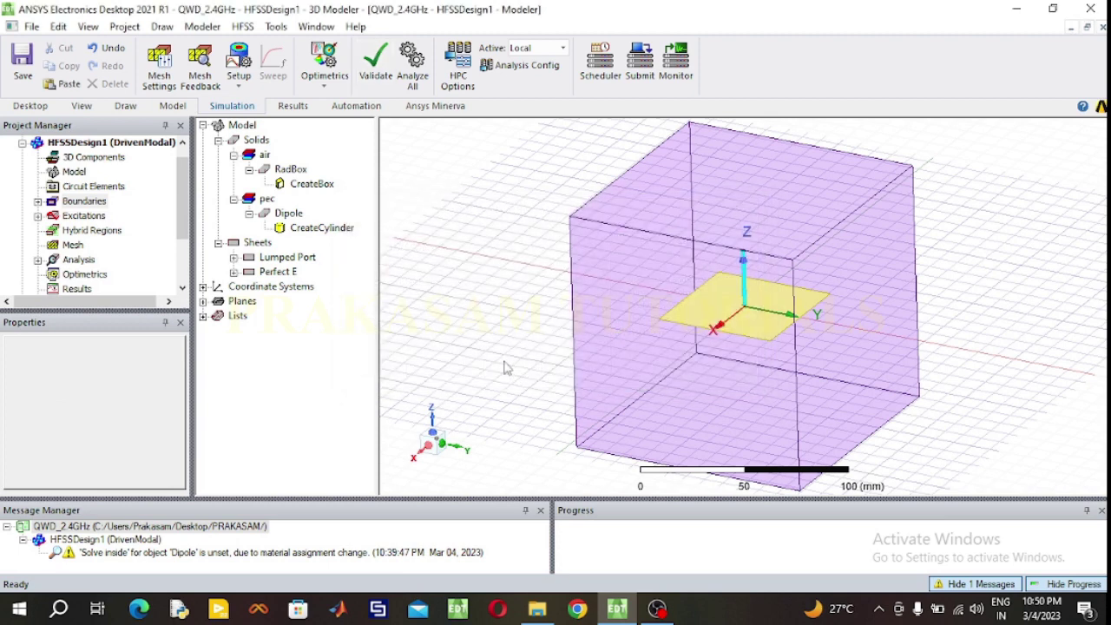
left_click(416, 78)
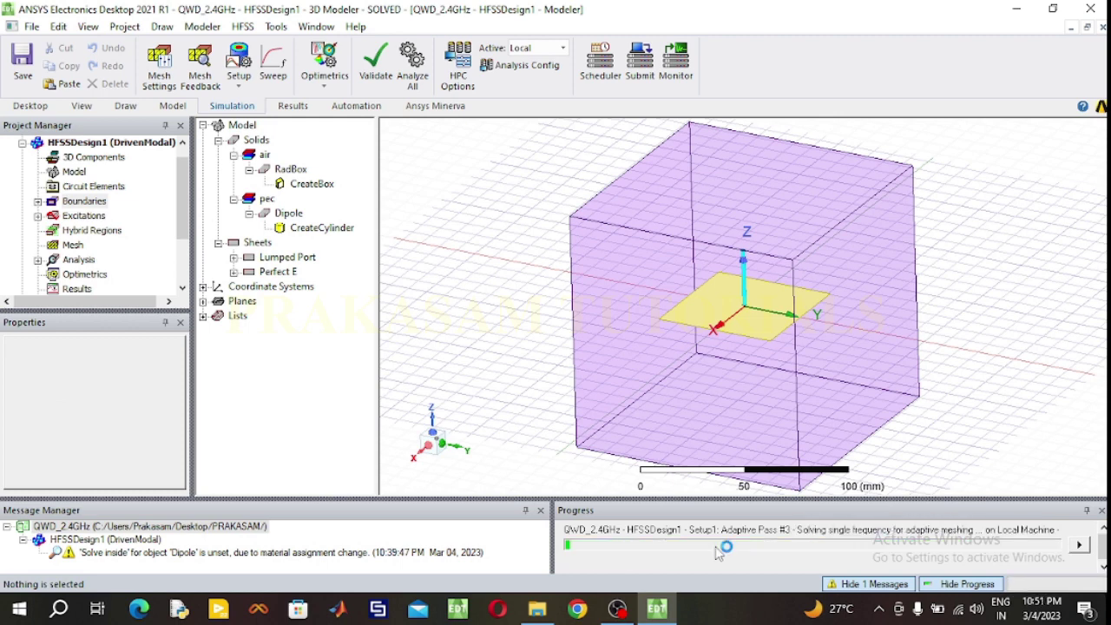
Create a 2D modal solution data report of S(1,1) in dB versus frequency for Setup1 : Sweep.
left_click(125, 105)
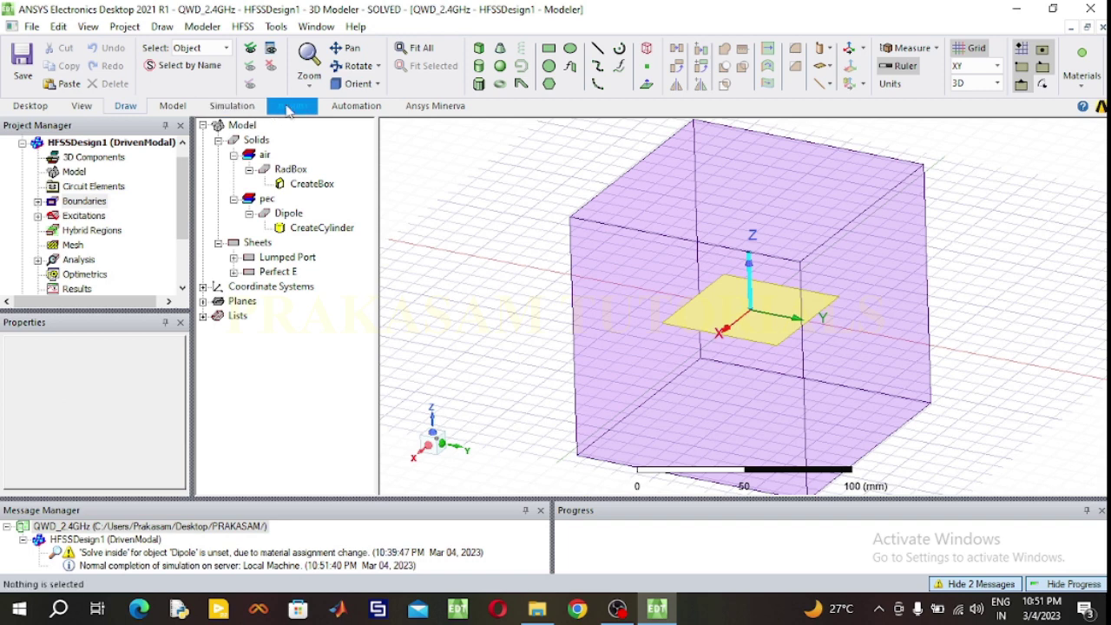
left_click(291, 106)
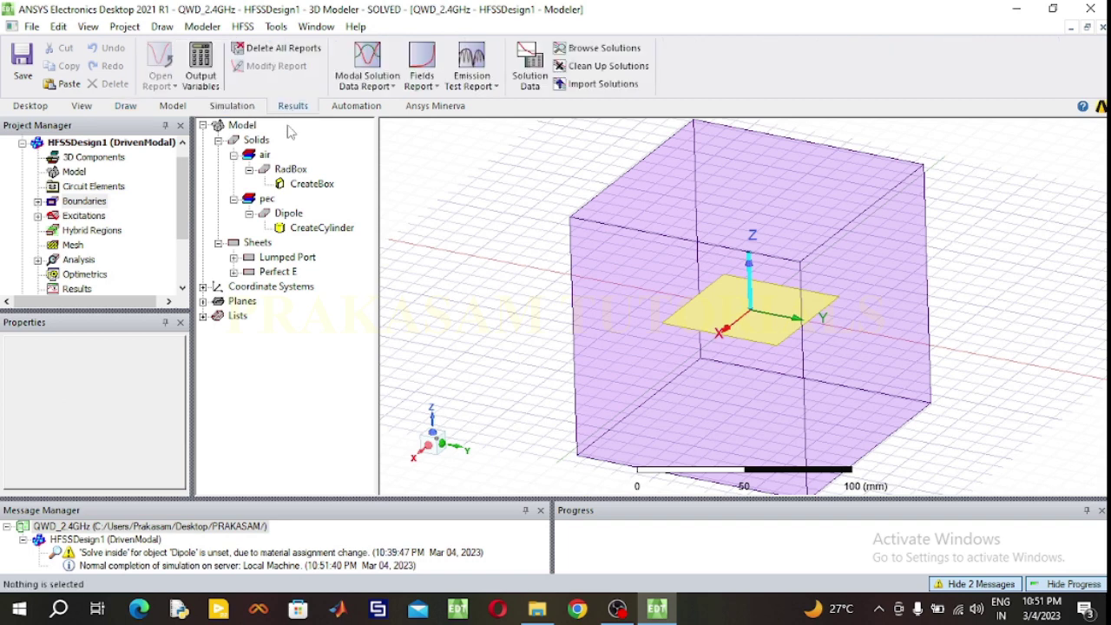
left_click(395, 87)
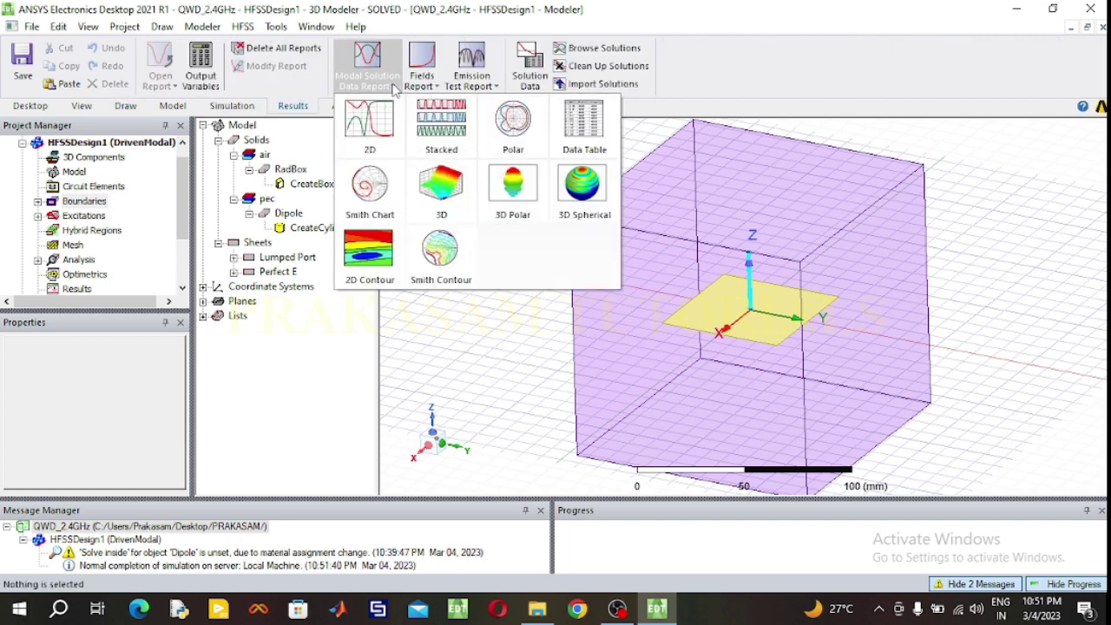
left_click(380, 139)
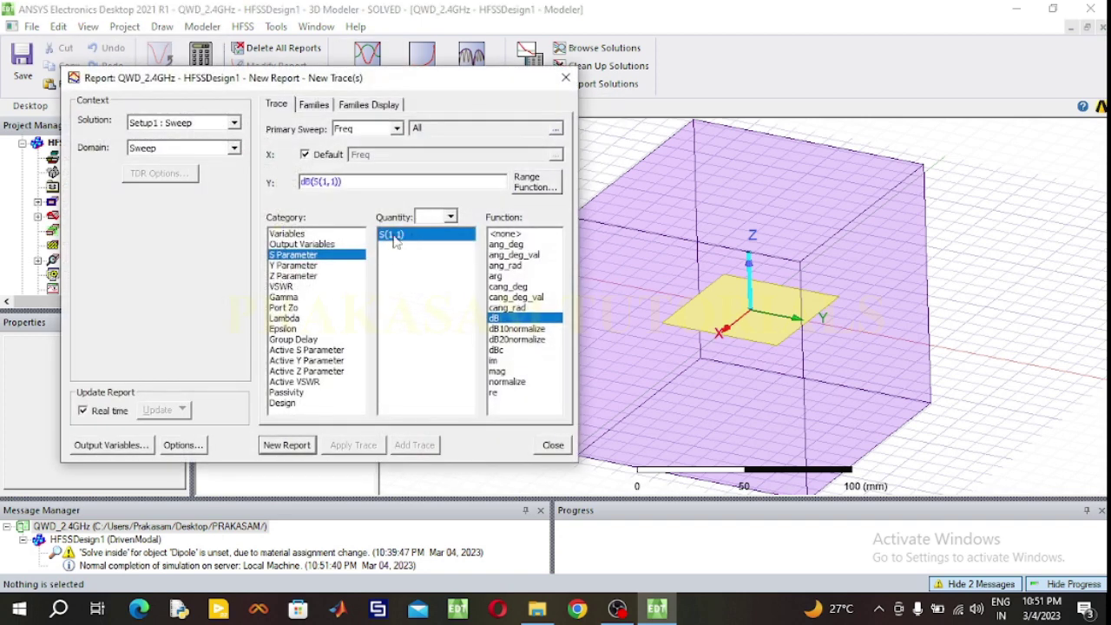
left_click(294, 446)
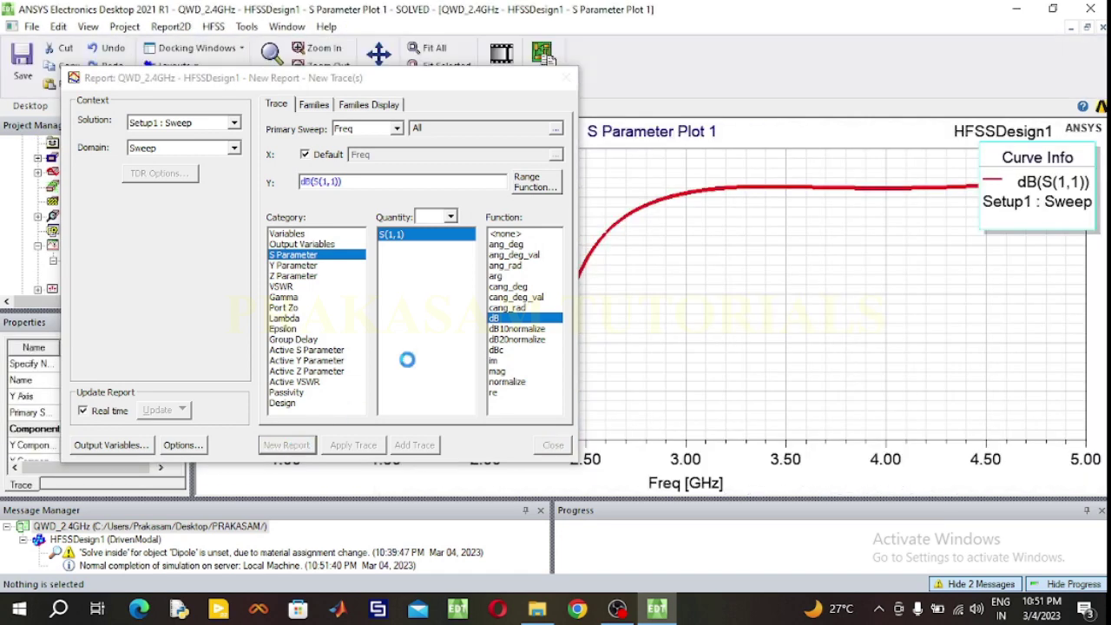
left_click(552, 444)
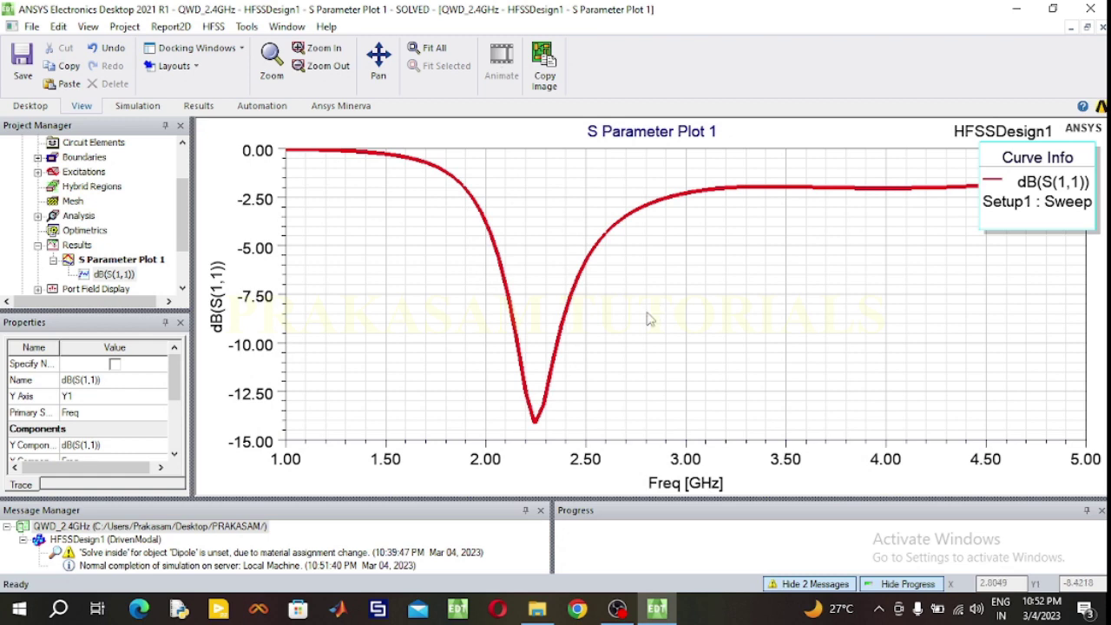
Add a marker to the S(1,1) curve at about 2.42 GHz and move the marker table down beside the dip.
right_click(646, 319)
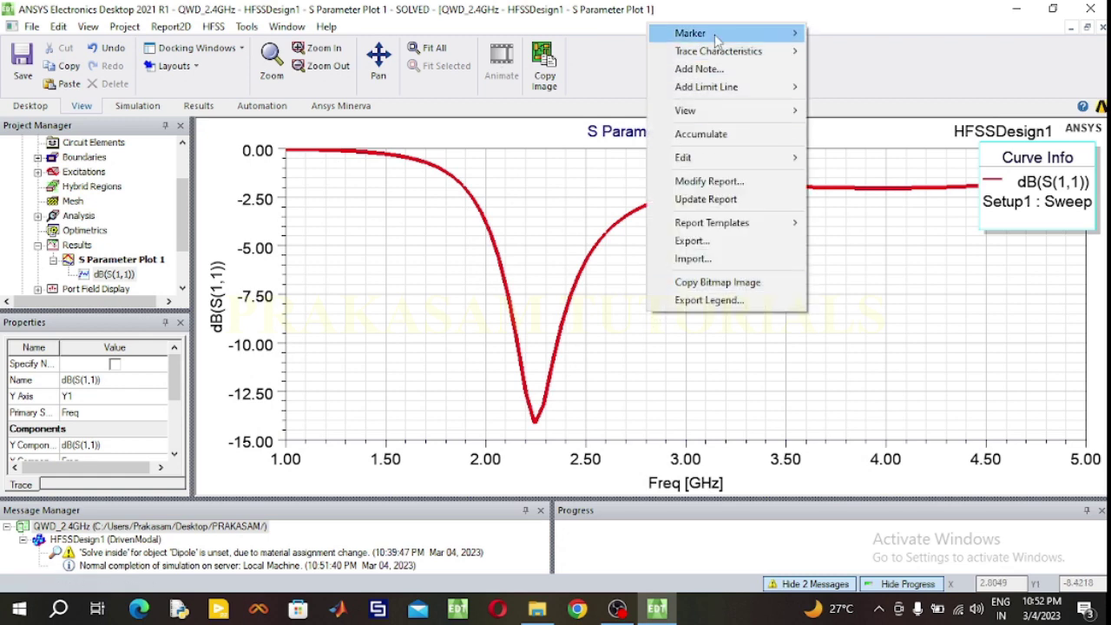
mouse_move(715, 37)
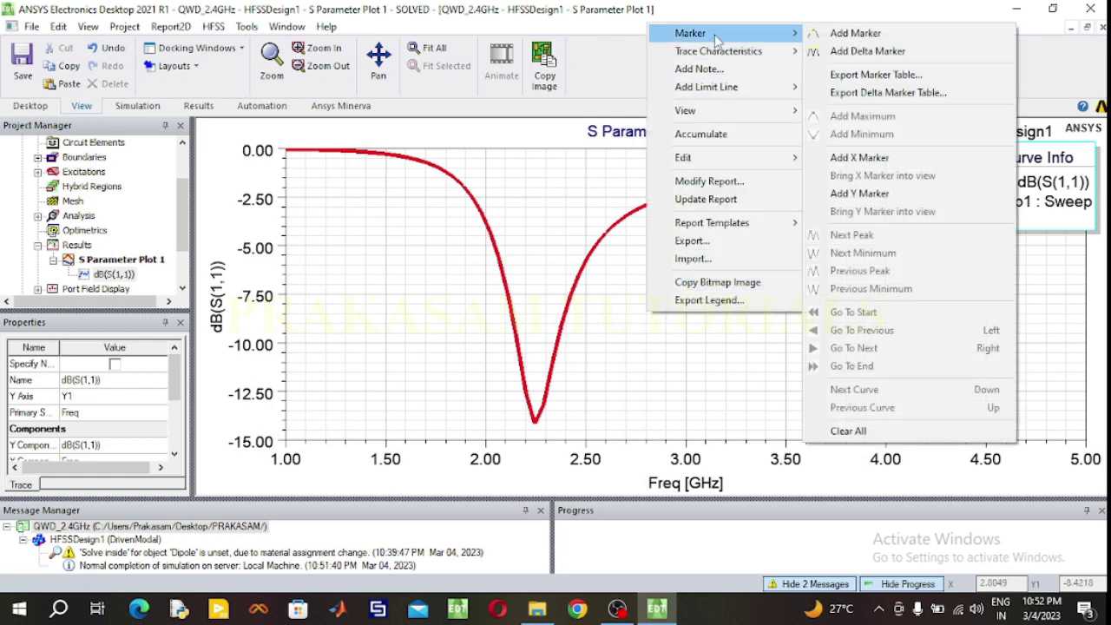
left_click(850, 37)
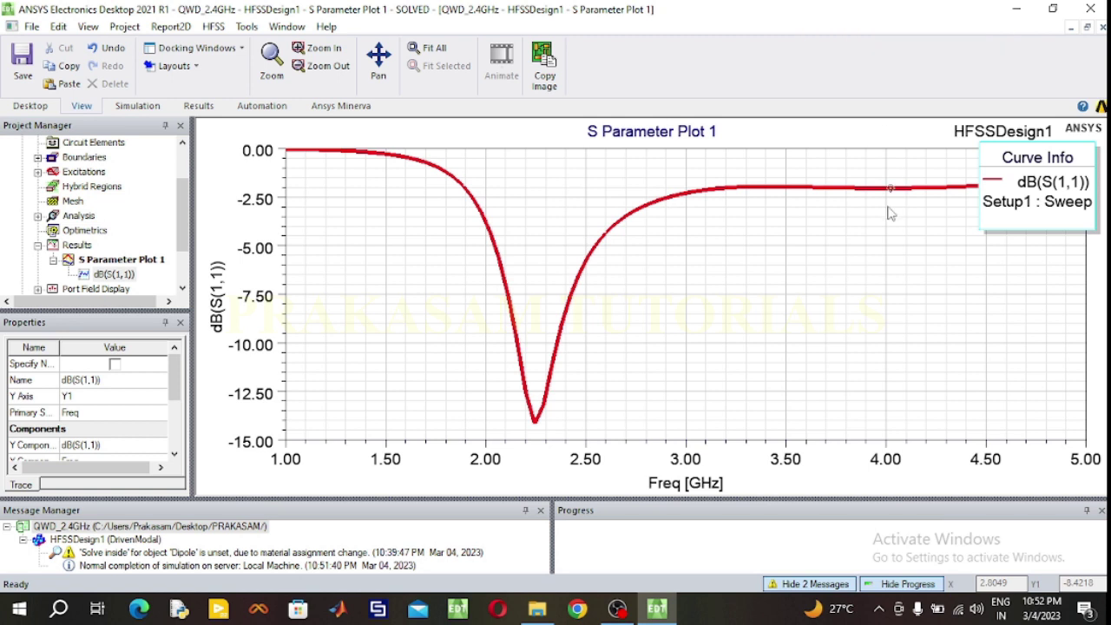
left_click(575, 307)
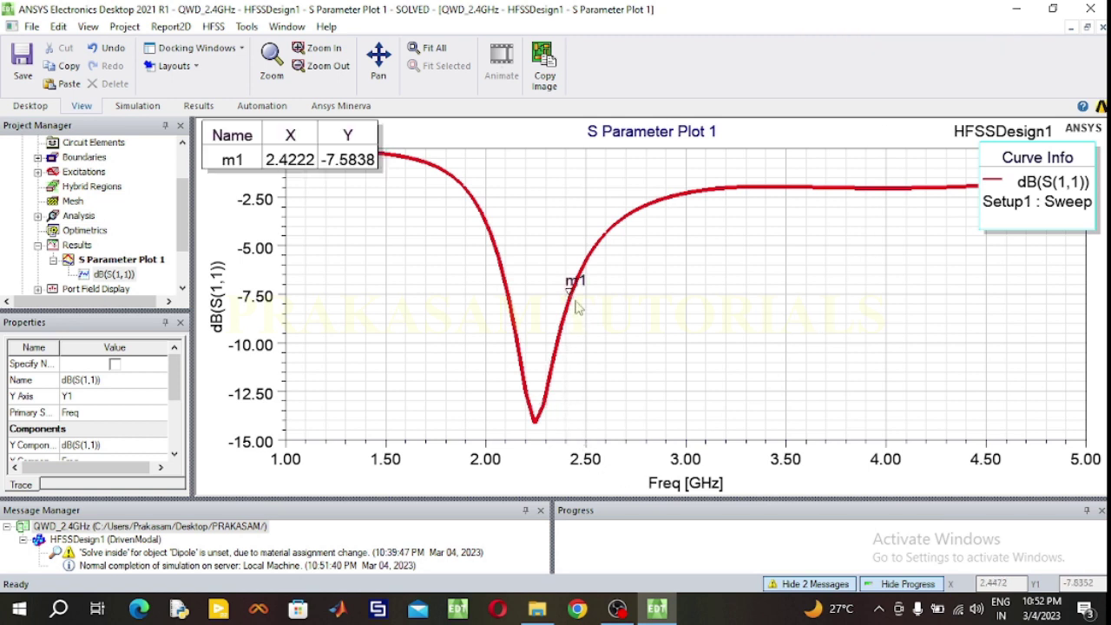
right_click(678, 310)
left_click(718, 269)
left_click_drag(325, 148, 404, 274)
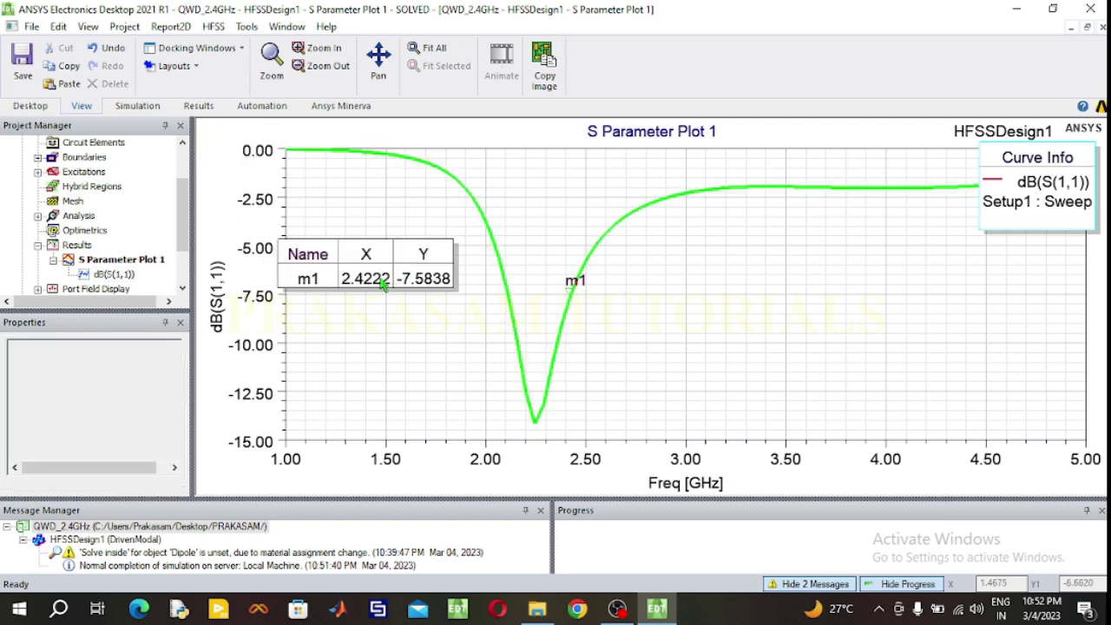
Set the S(1,1) marker m1 frequency to 2.4 GHz and move the marker table to the high-frequency side of the dip.
double_click(382, 283)
left_click(349, 247)
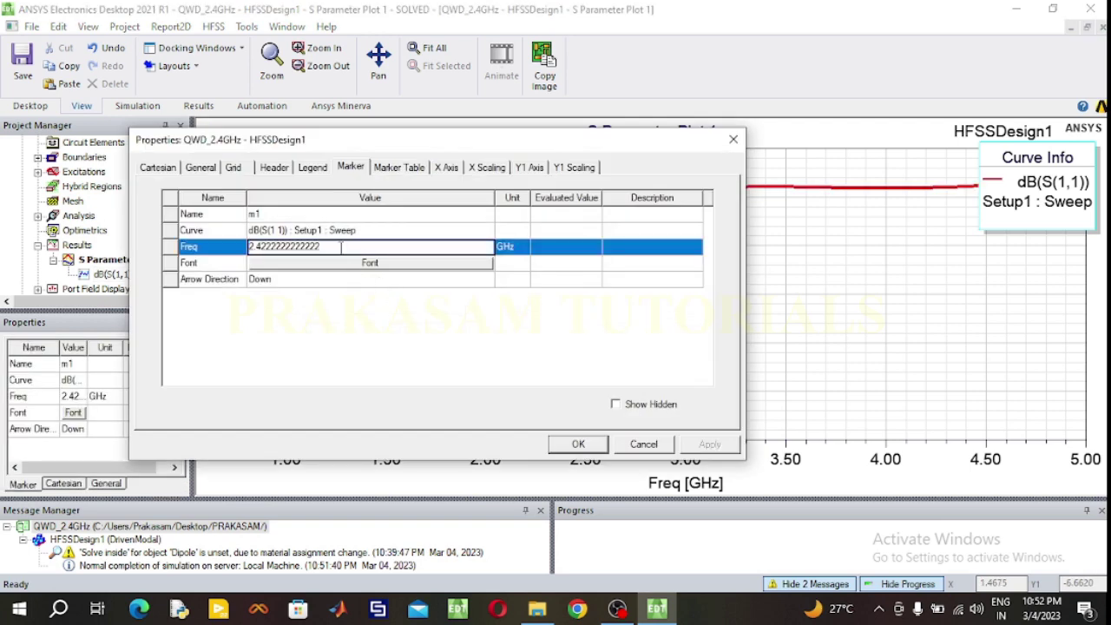
left_click_drag(341, 247, 267, 247)
key("Delete")
left_click(578, 443)
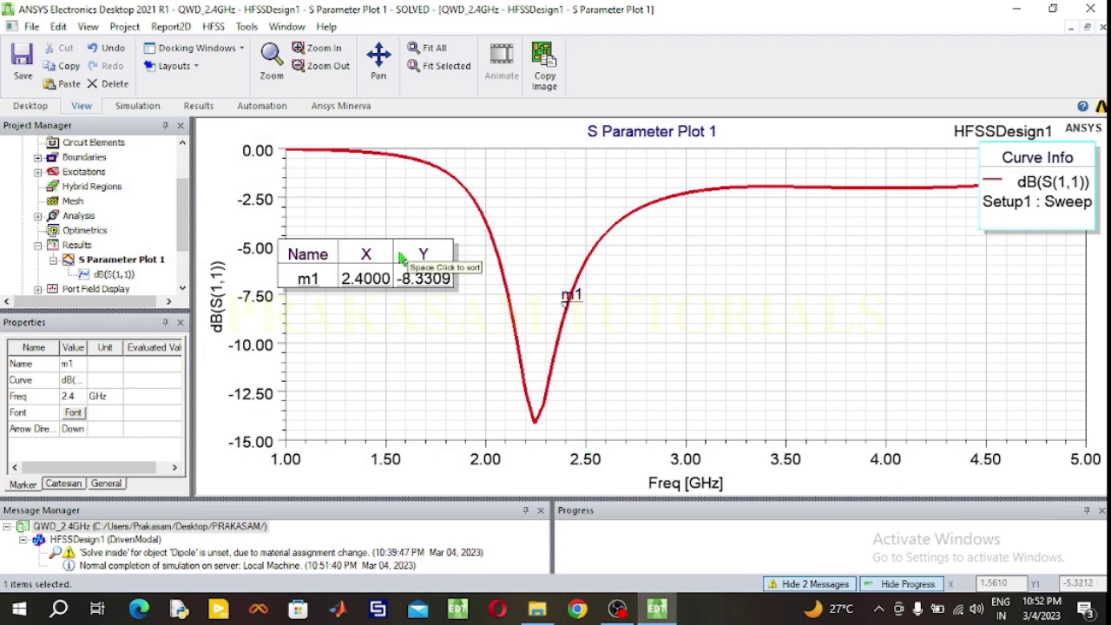
left_click_drag(400, 257, 760, 300)
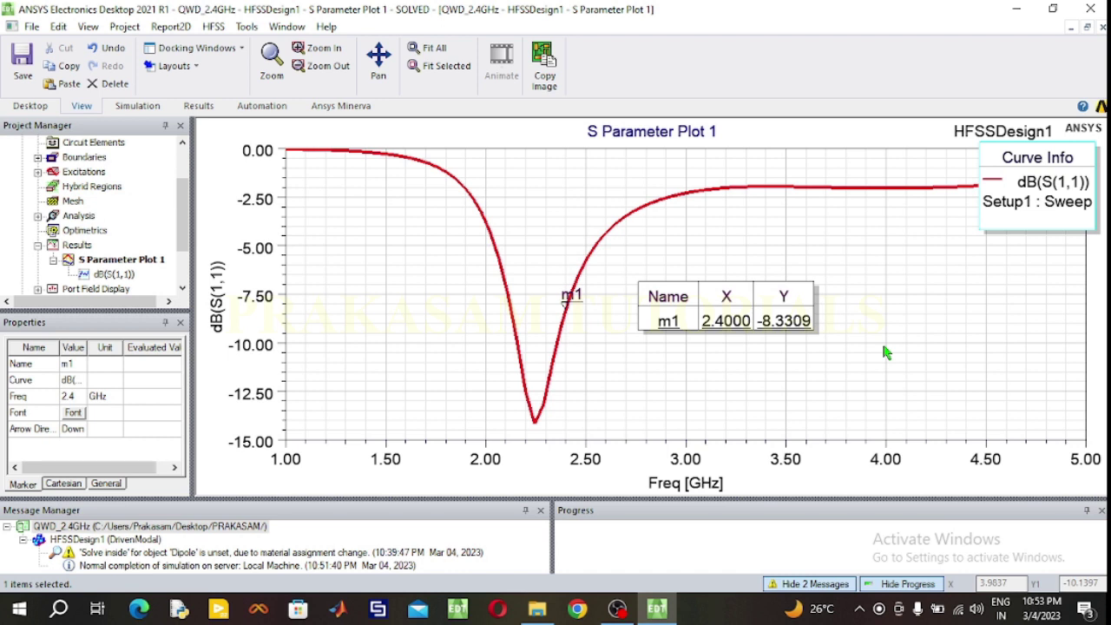
Return to the 3D model and set the height of the Dipole cylinder to 26.8 mm.
scroll(126, 170, "up", 2)
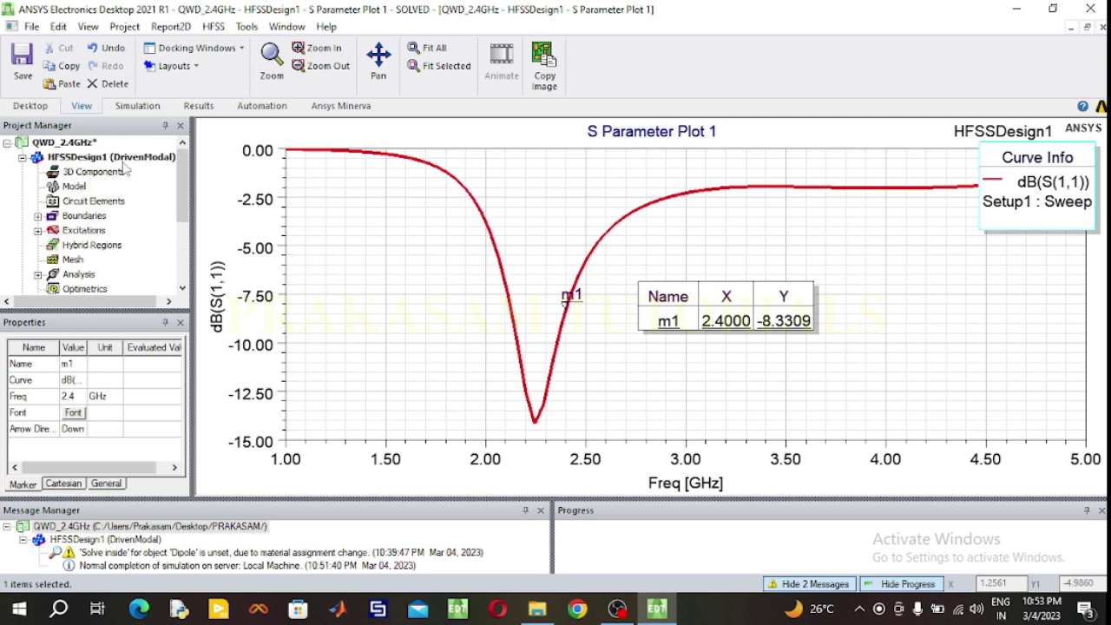
double_click(111, 158)
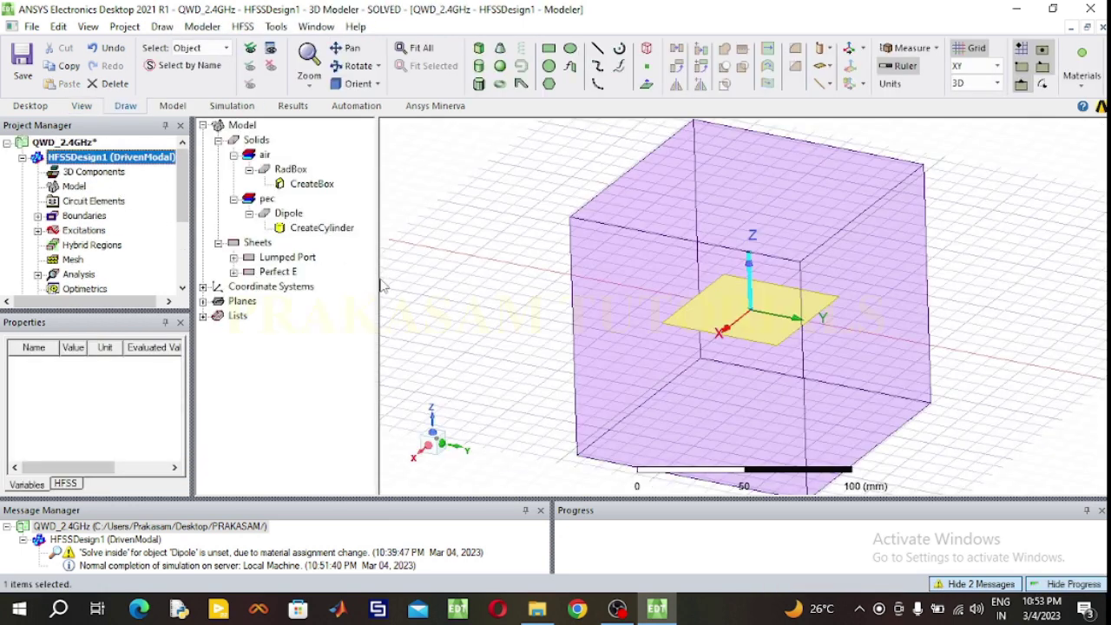
double_click(289, 215)
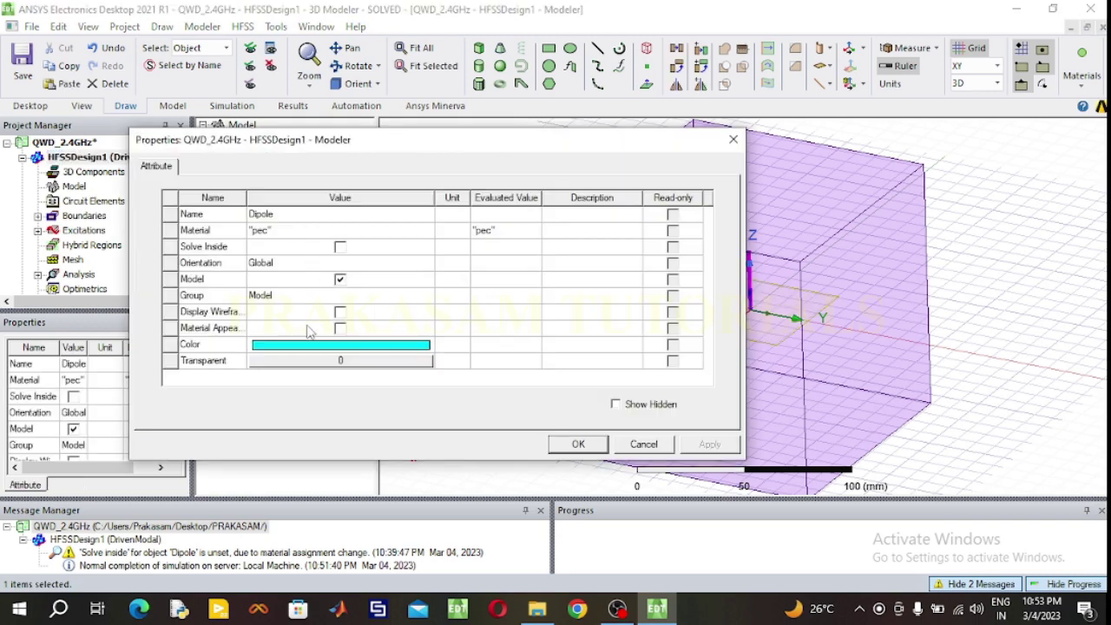
left_click(644, 444)
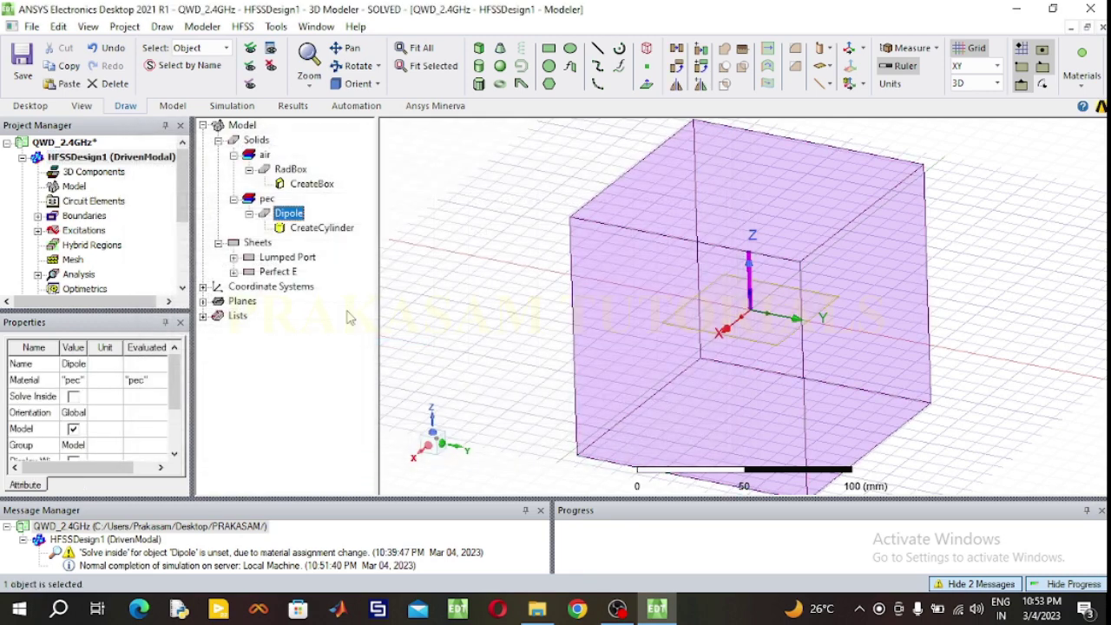
double_click(322, 228)
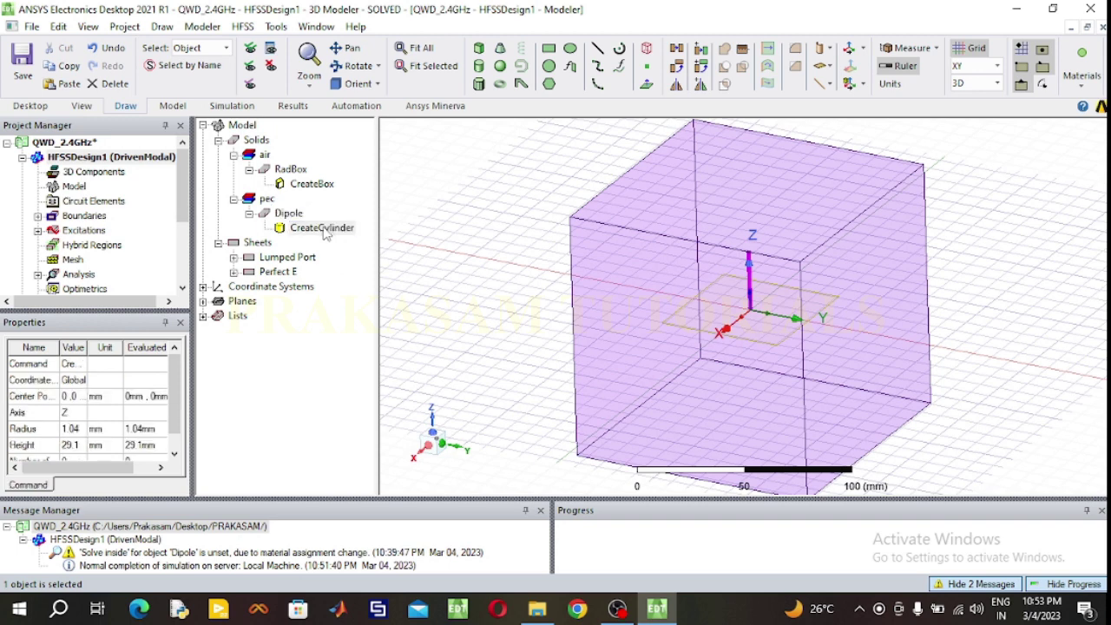
left_click(277, 295)
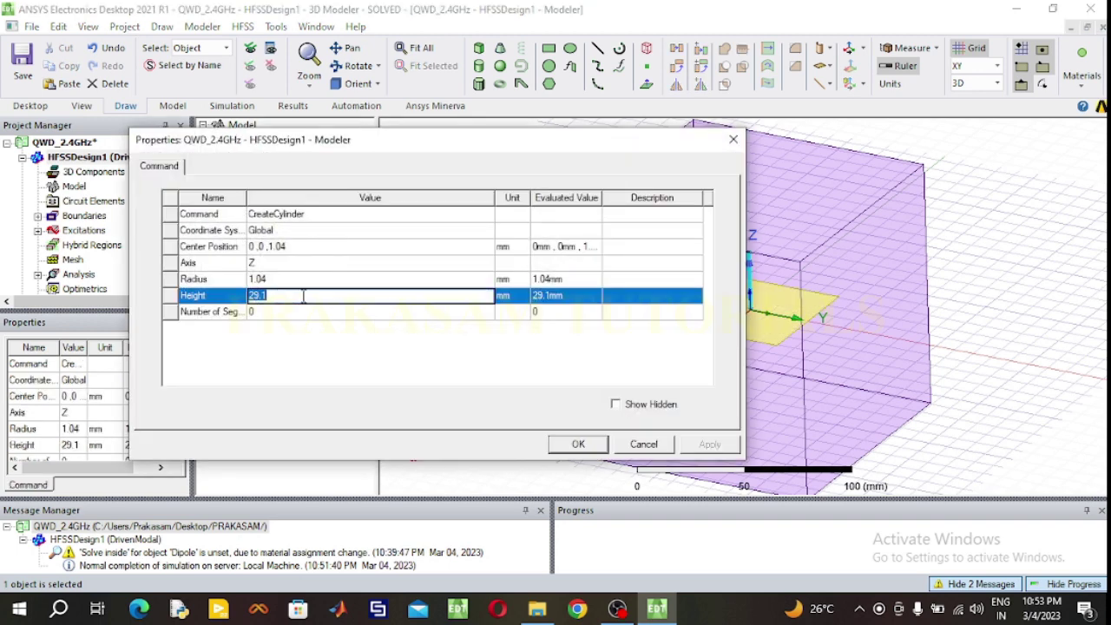
type("26")
left_click(576, 444)
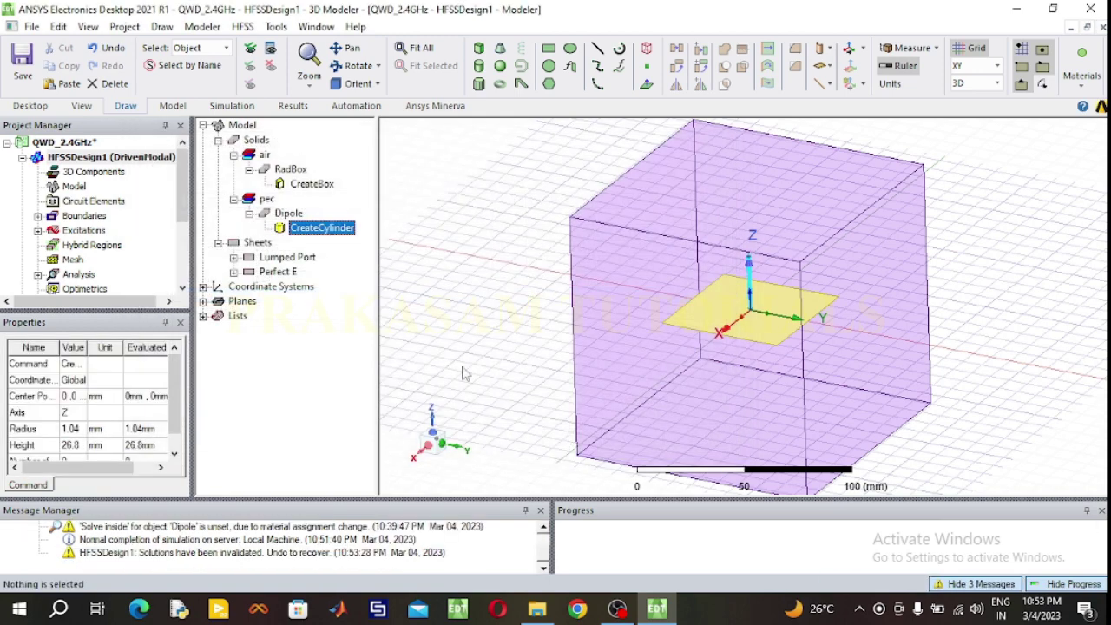
Validate and re-analyze the modified design with all setups, and reopen S Parameter Plot 1.
left_click(243, 27)
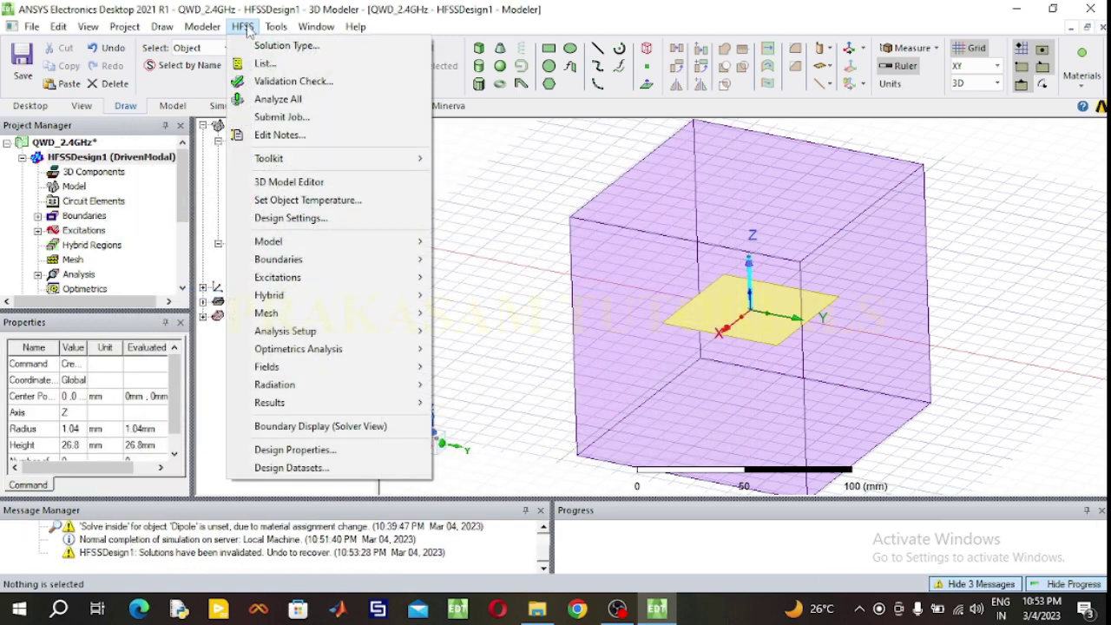
left_click(293, 81)
left_click(535, 371)
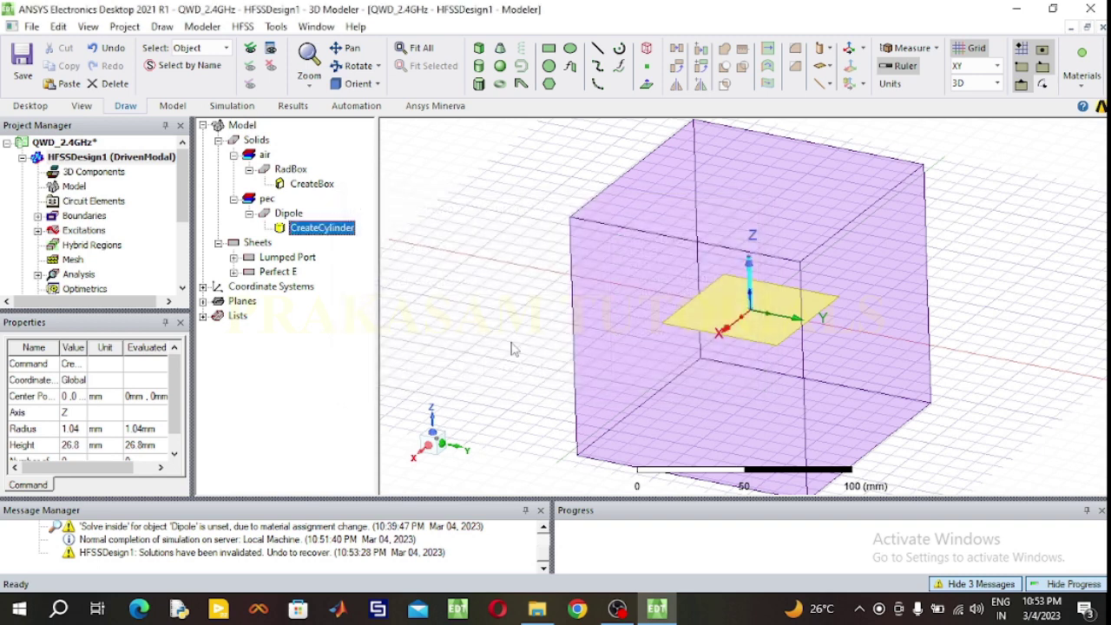
left_click(243, 27)
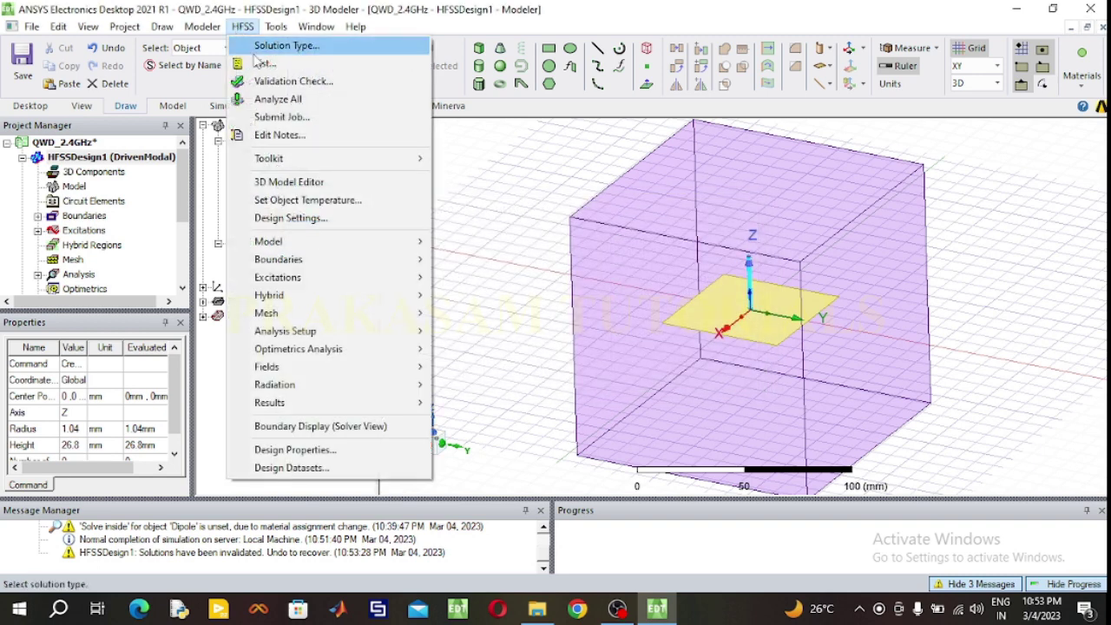
left_click(276, 99)
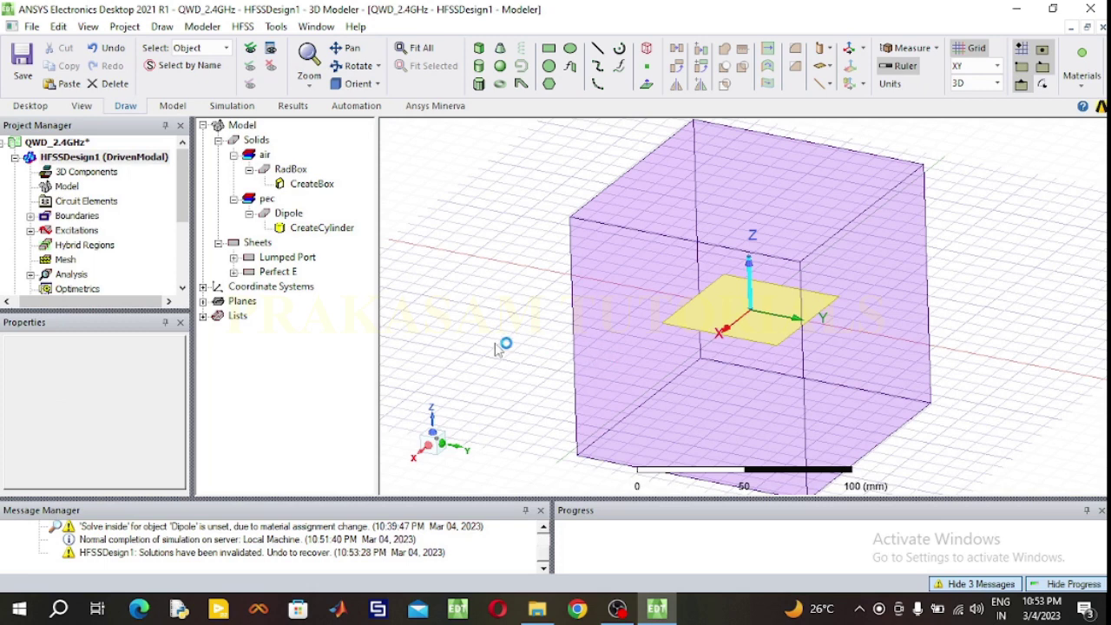
left_click_drag(180, 231, 183, 270)
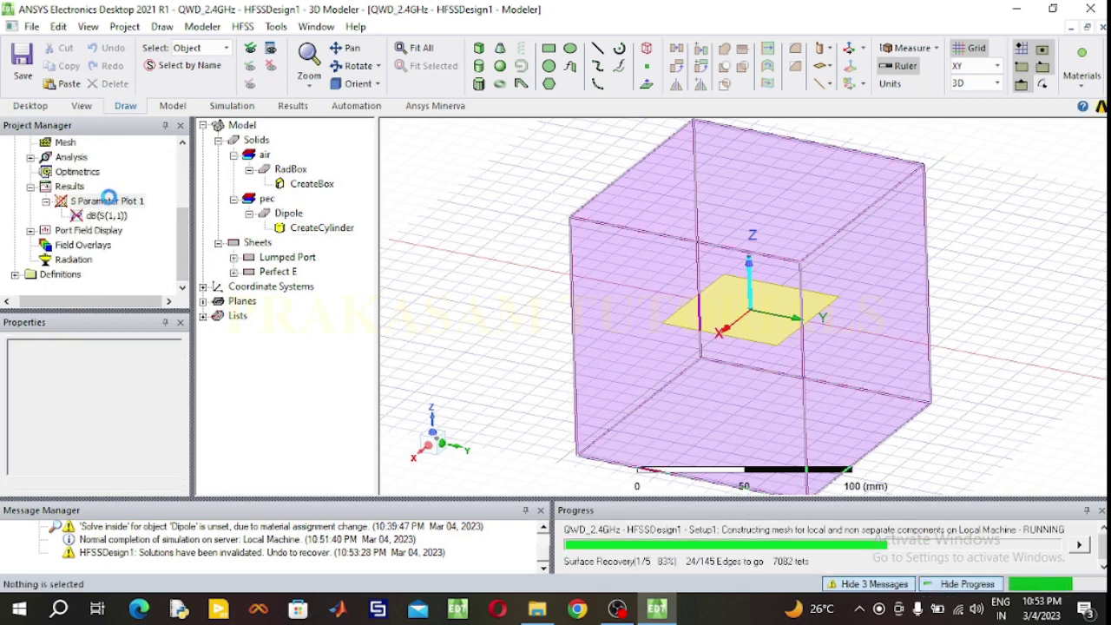
double_click(108, 200)
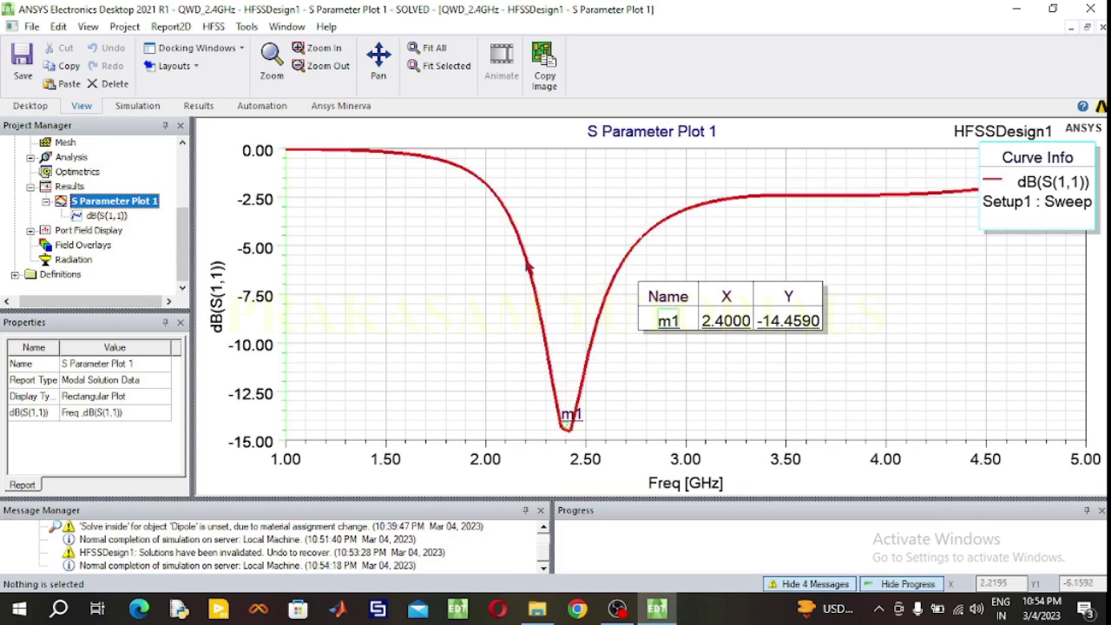
Create a 2D modal solution data report of VSWR(1) versus frequency for Setup1 : Sweep.
left_click(200, 105)
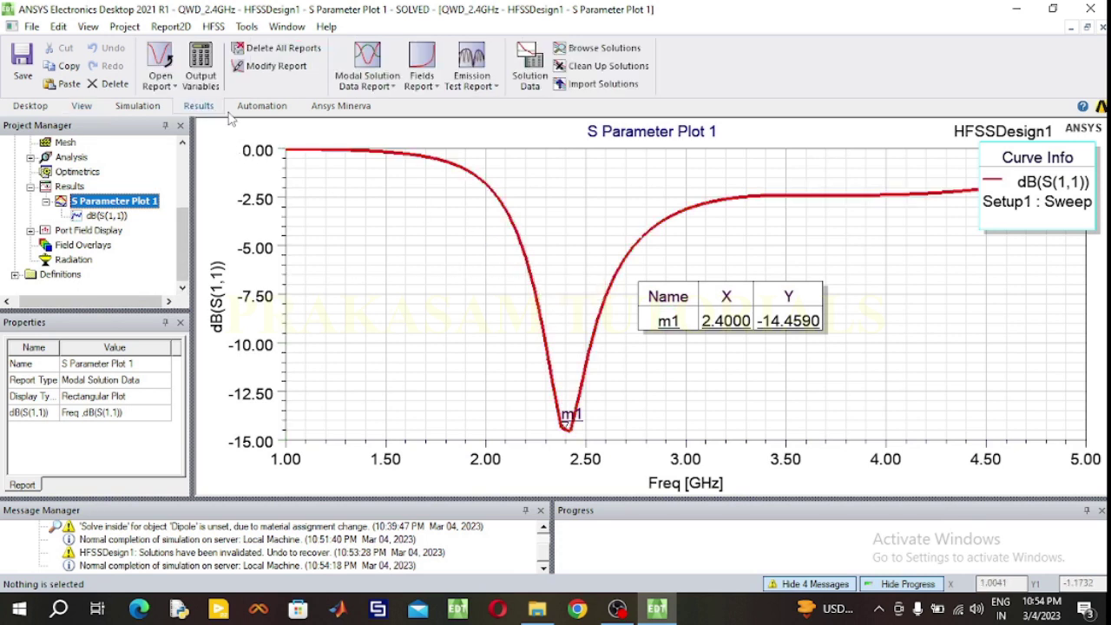
left_click(395, 87)
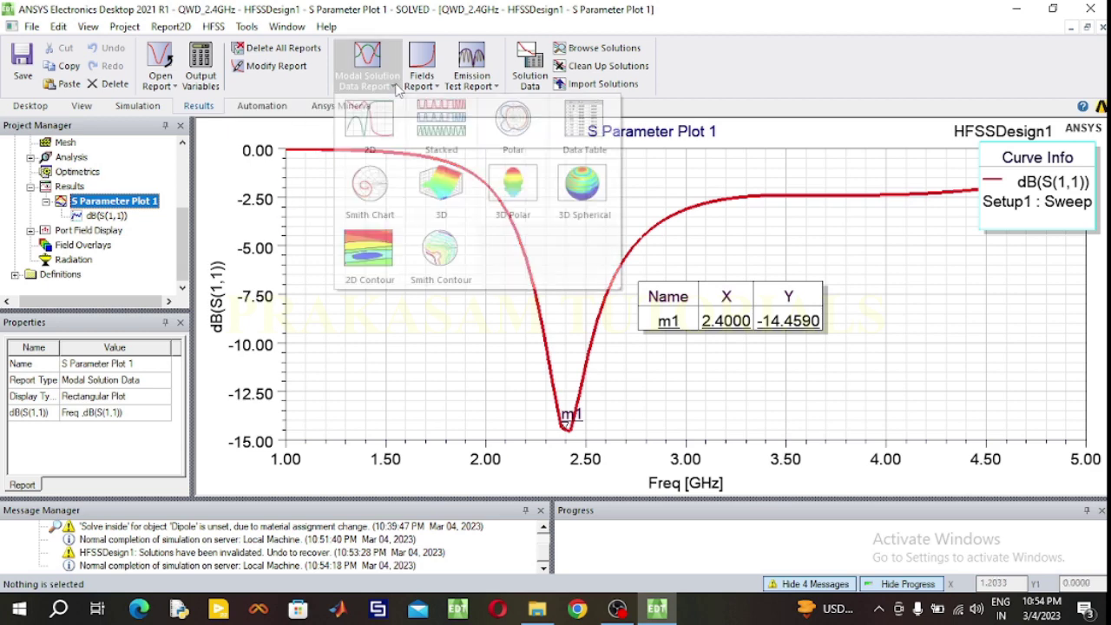
left_click(386, 124)
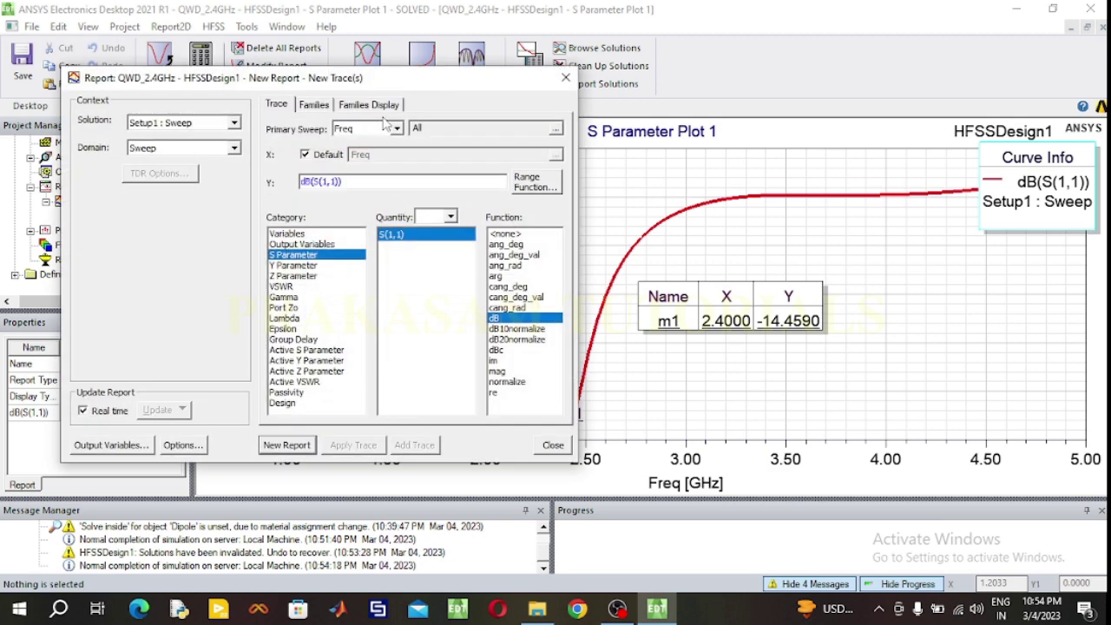
left_click(289, 287)
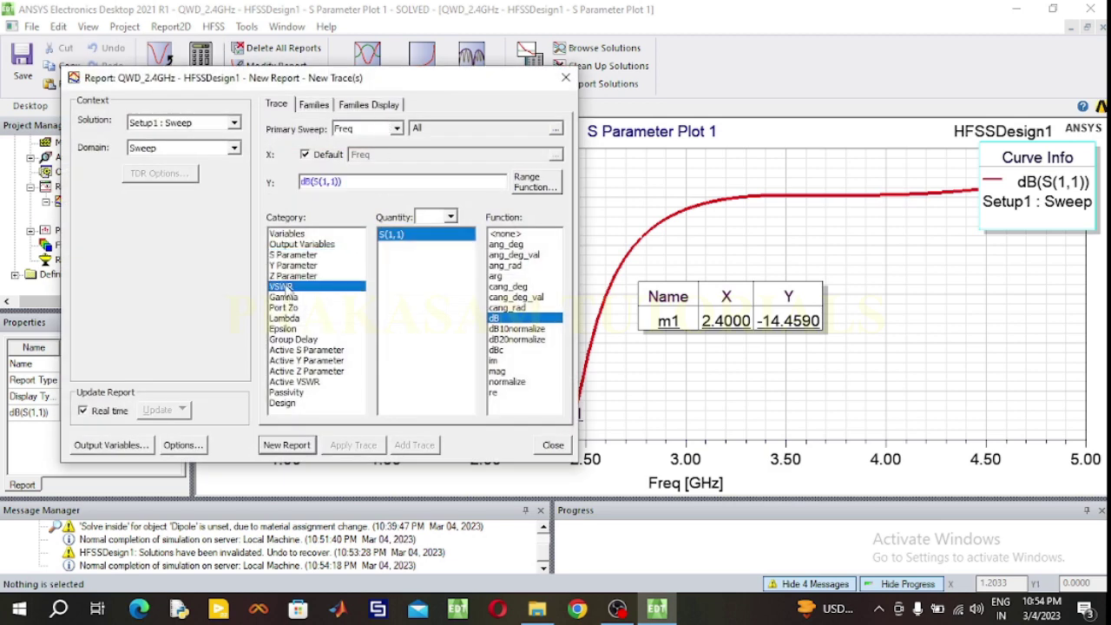
left_click(296, 444)
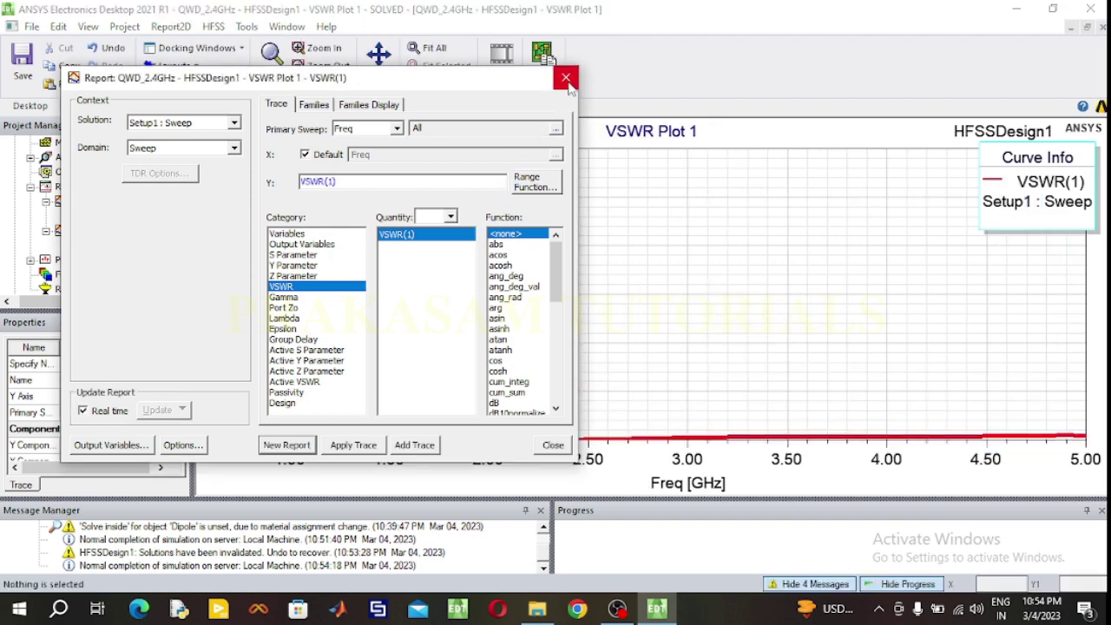
left_click(566, 78)
Add a marker to the VSWR(1) curve at about 2.42 GHz and end marker mode.
right_click(592, 192)
mouse_move(624, 201)
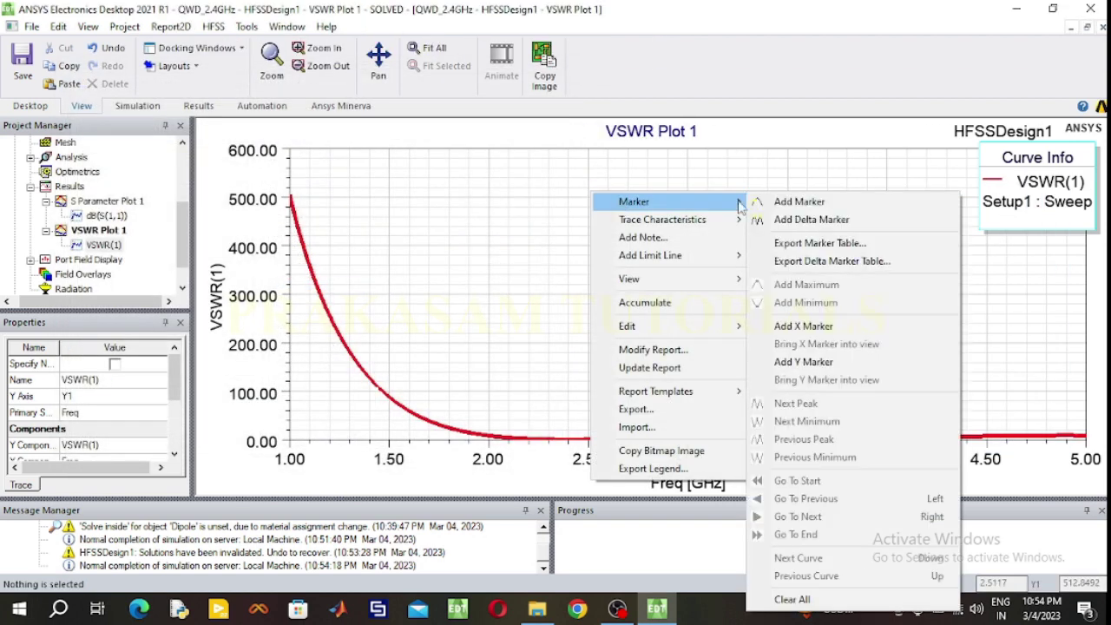
left_click(796, 203)
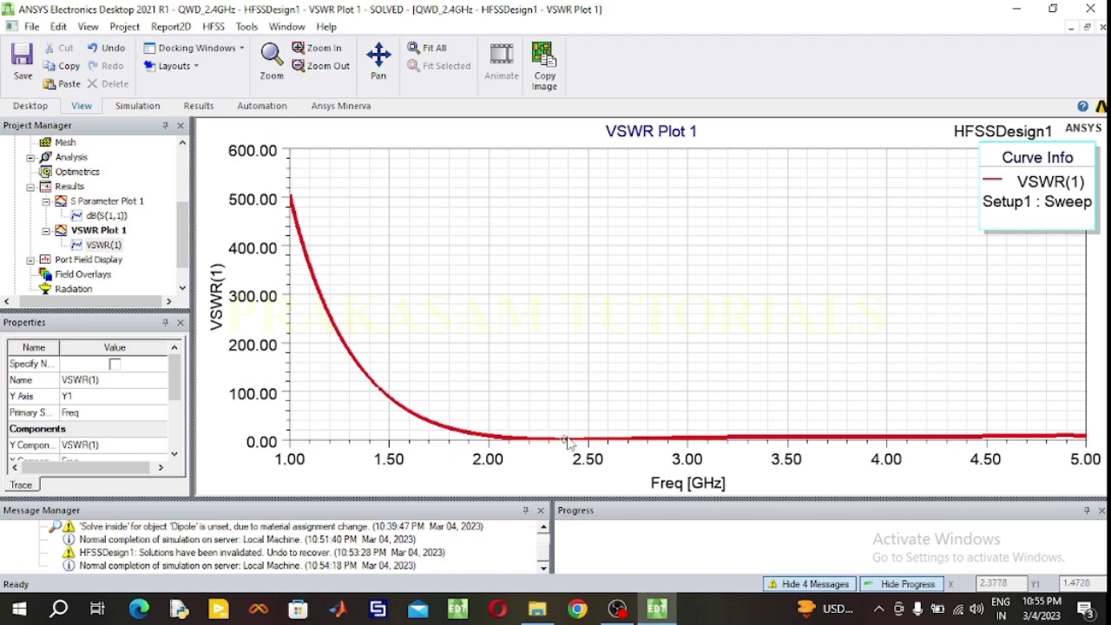
left_click(570, 440)
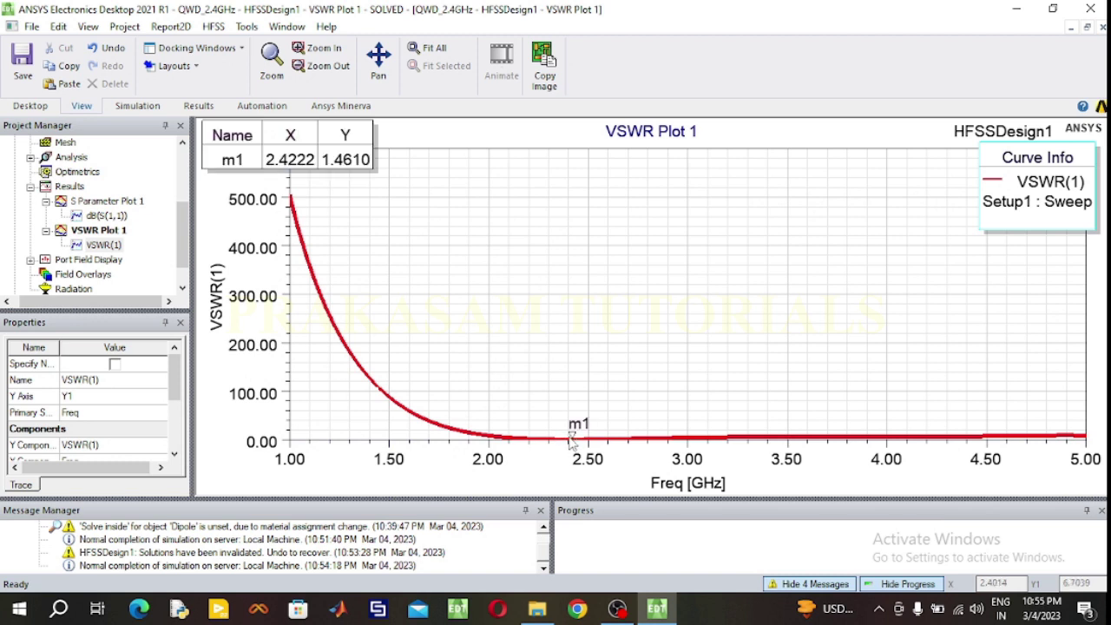
right_click(486, 269)
left_click(549, 272)
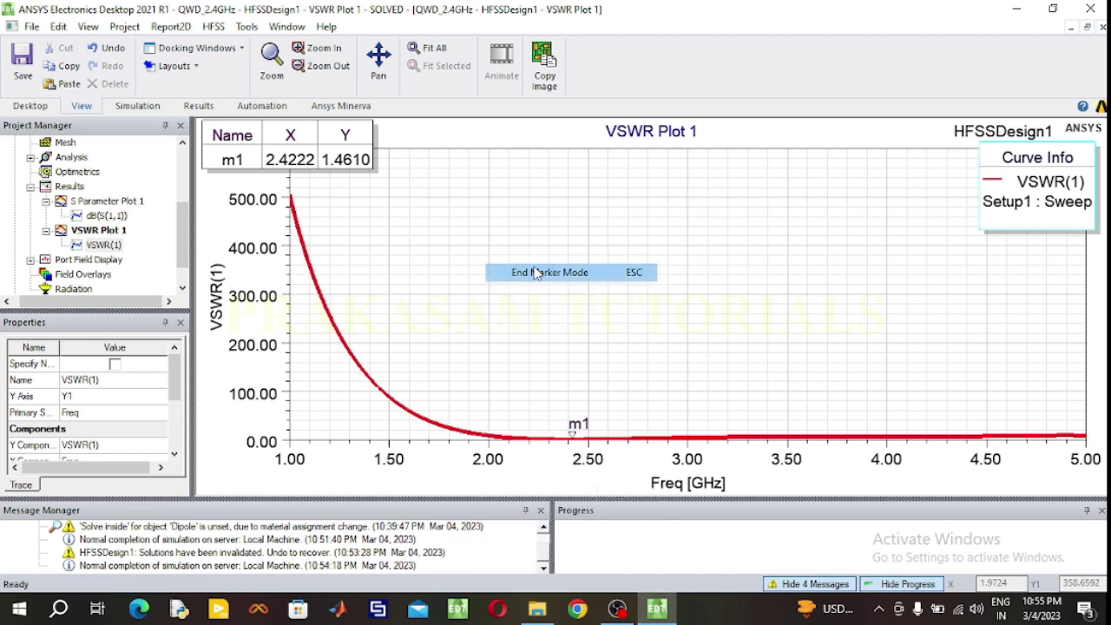
Set the VSWR marker m1 frequency to 2.4 GHz and move the marker table into the empty area above the curve.
double_click(321, 160)
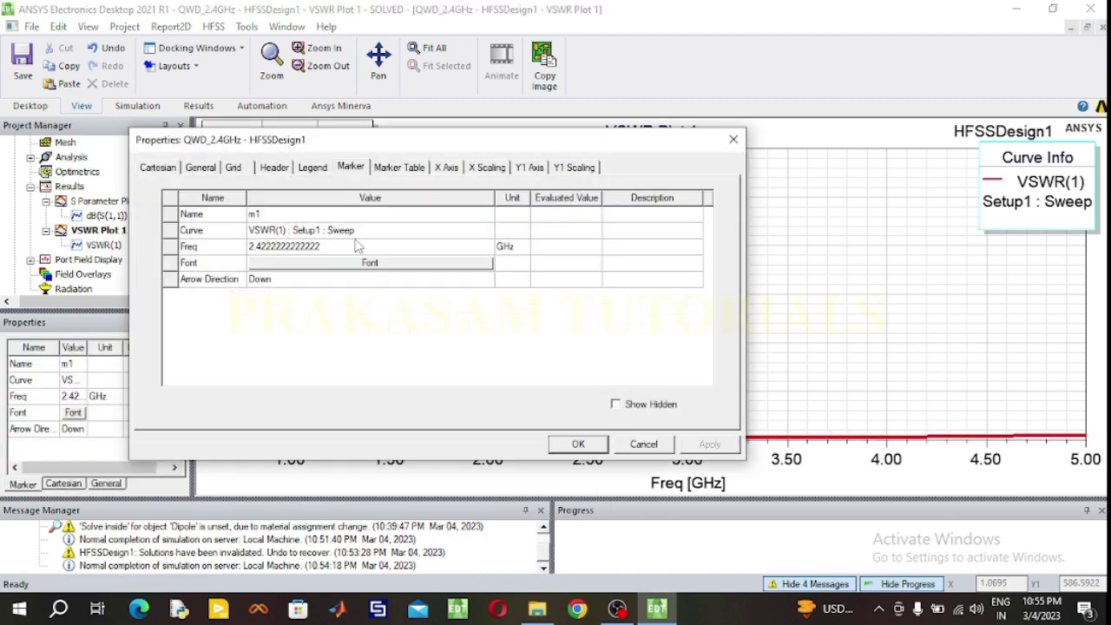
left_click(356, 233)
left_click(356, 246)
left_click_drag(320, 246, 264, 250)
key("BackSpace")
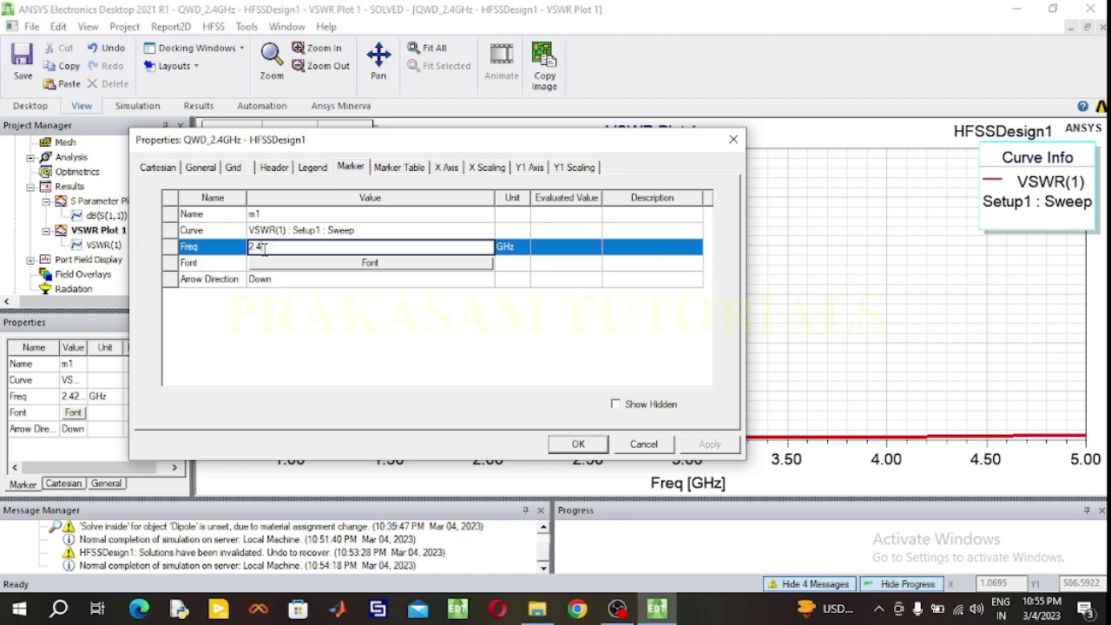
left_click(577, 445)
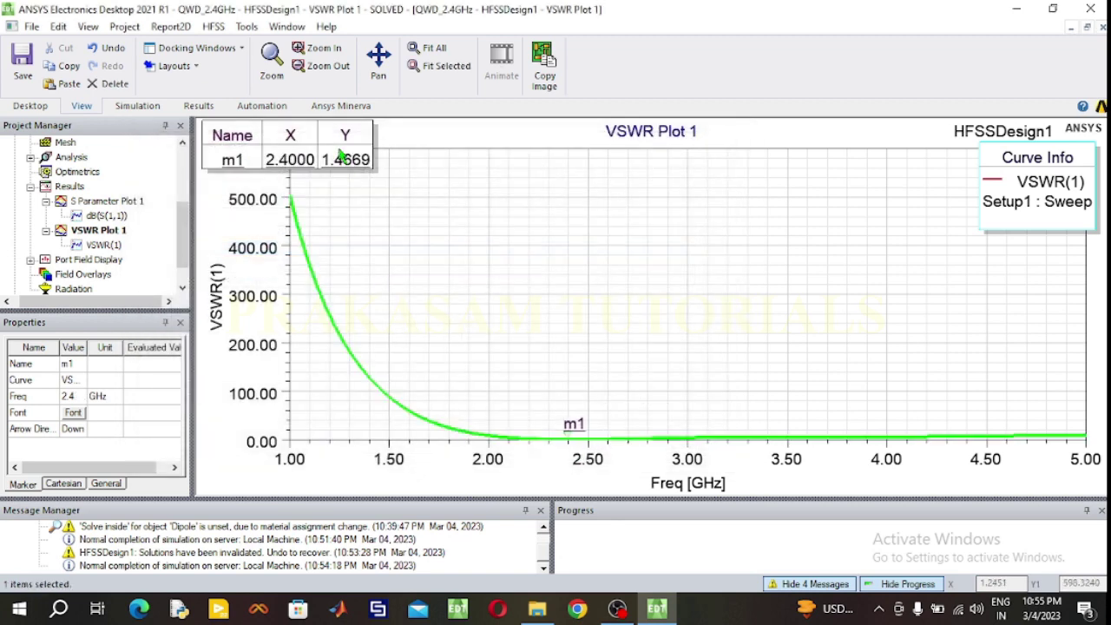
left_click_drag(343, 154, 566, 227)
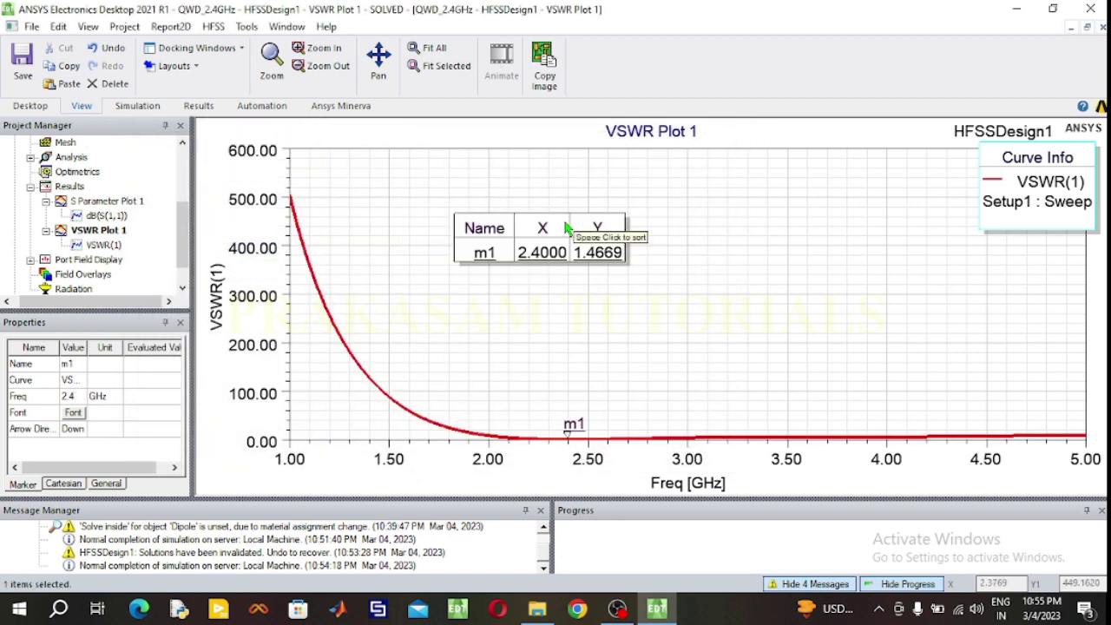